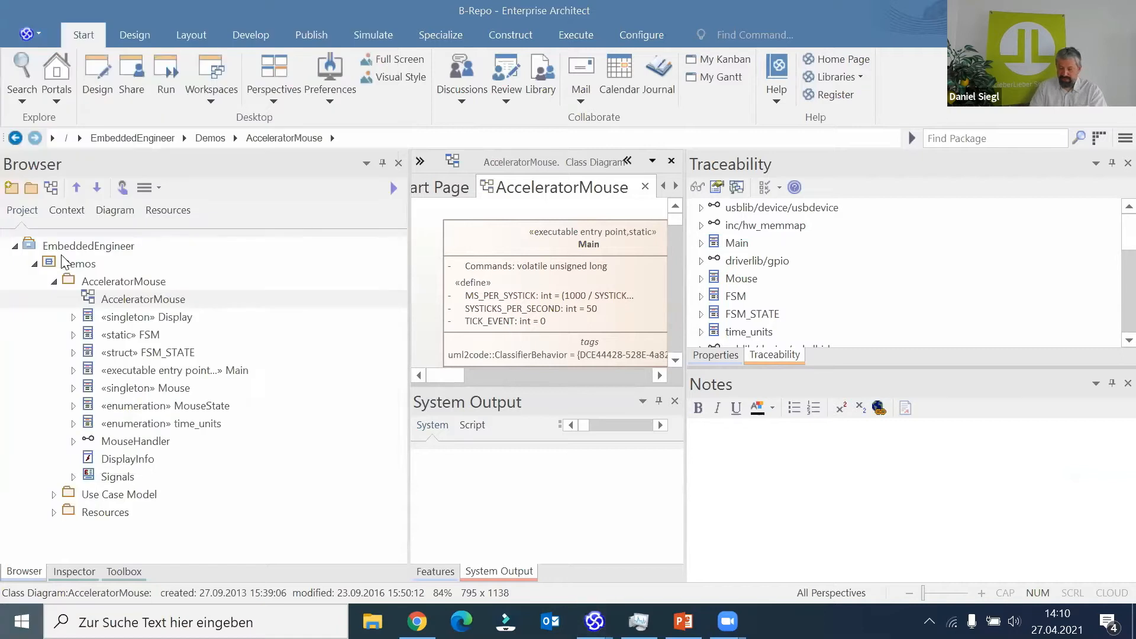
# - Launch LemonTree from the Windows search and maximize its window
pyautogui.write('le')
pyautogui.press('Return')
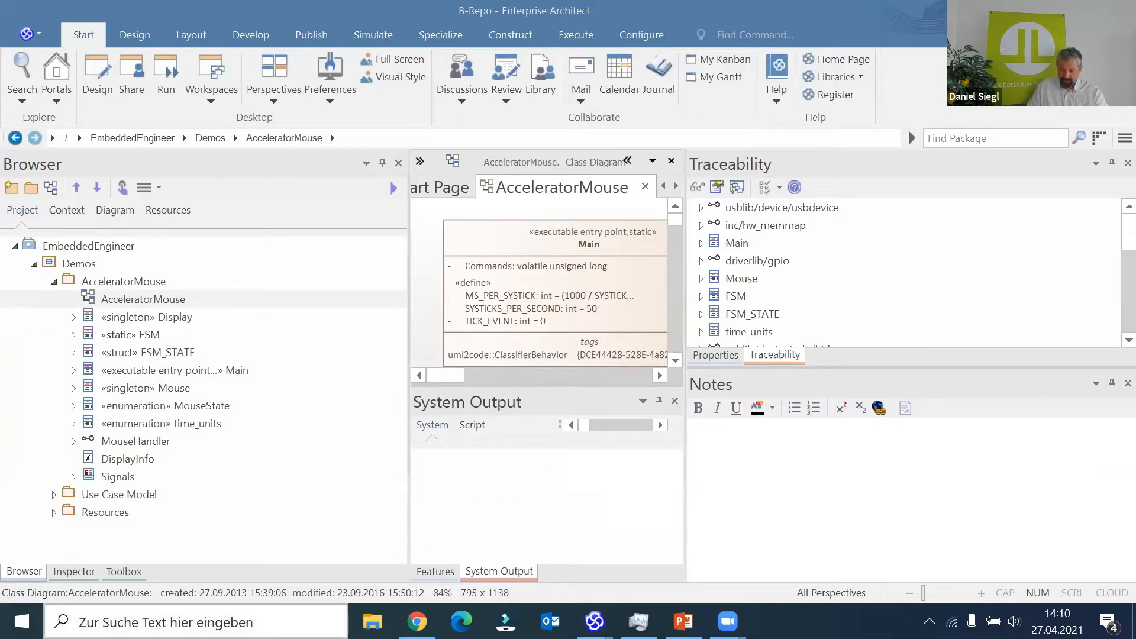
pyautogui.press('super')
pyautogui.click(1014, 182)
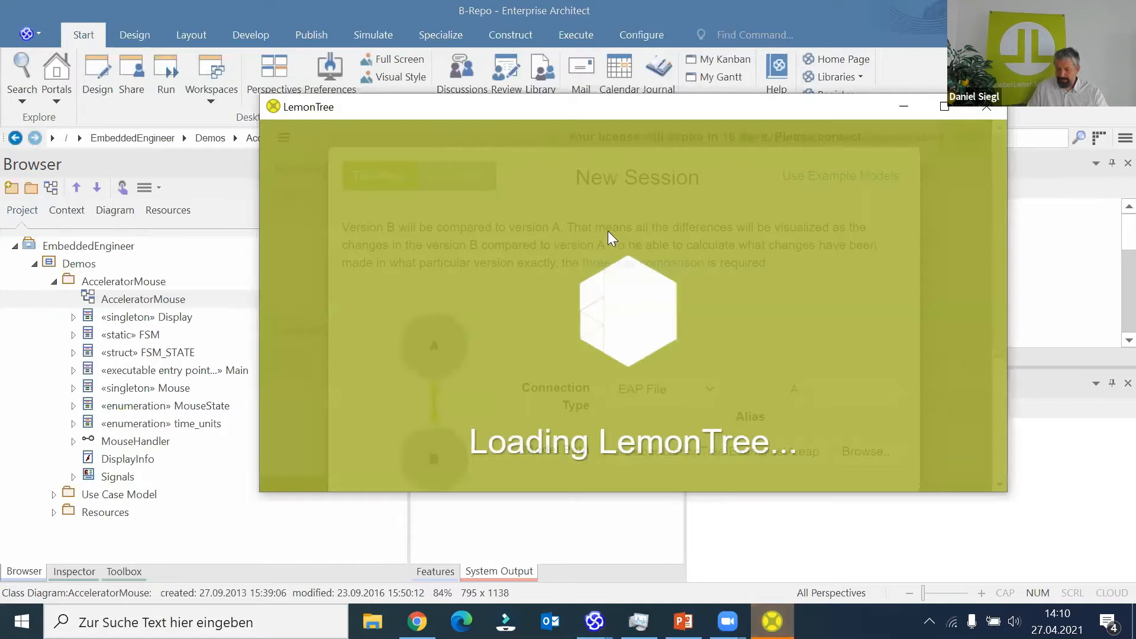
pyautogui.moveTo(548, 116); pyautogui.dragTo(406, 120)
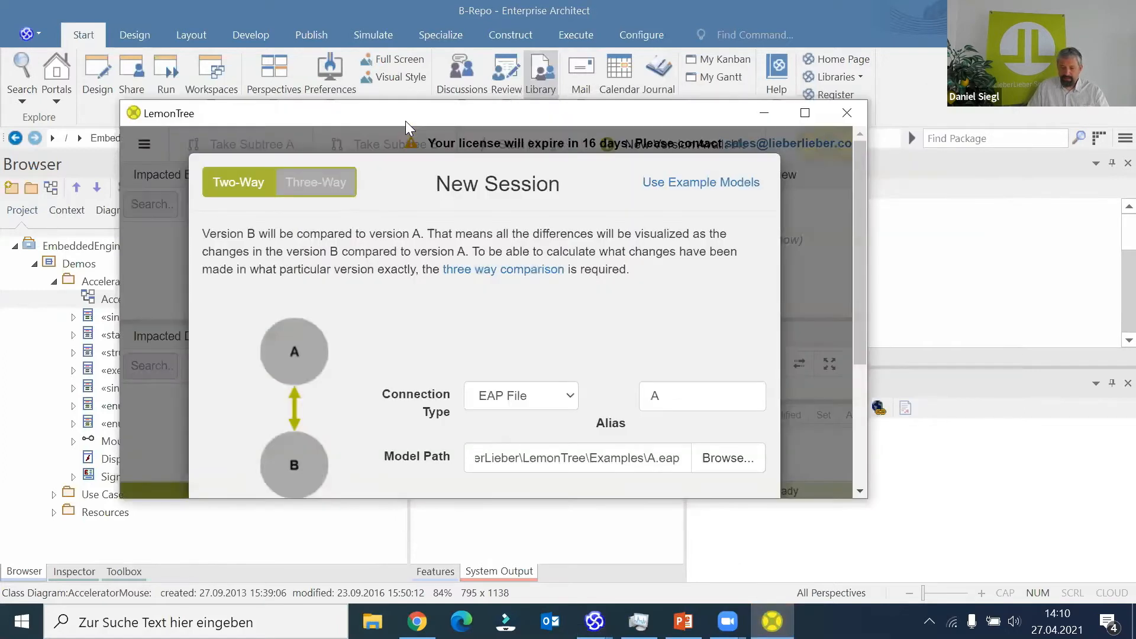
pyautogui.doubleClick(406, 120)
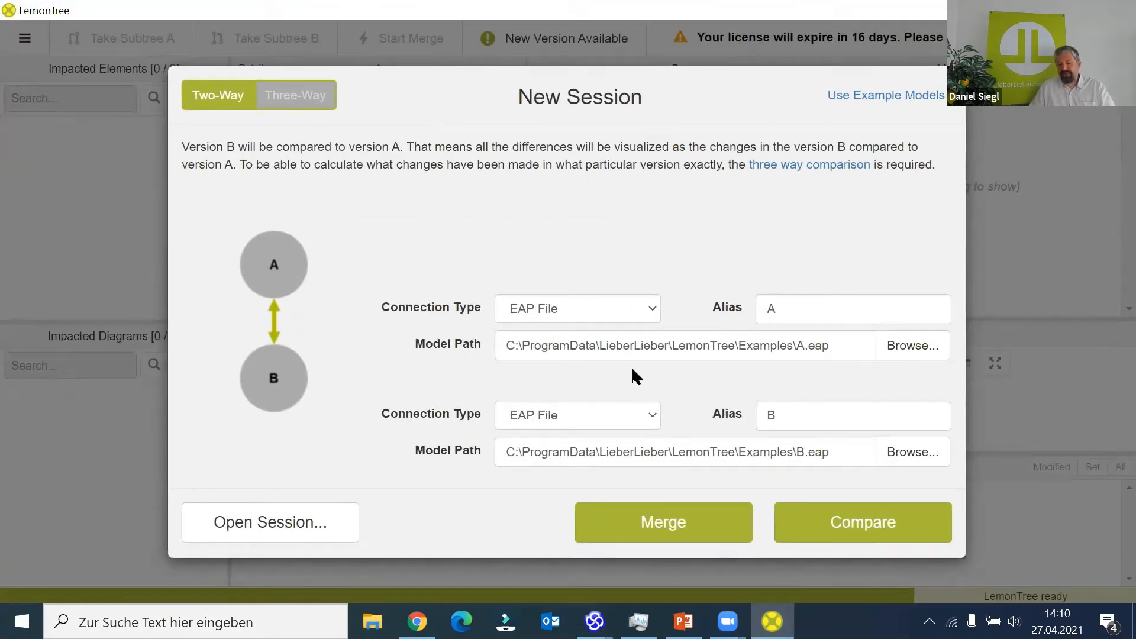
# - Set model B to b_Shortcut.EAP from the LemonTreeTestData folder, keeping the EAP File connection type, and compare it with the example A.eap
pyautogui.click(647, 421)
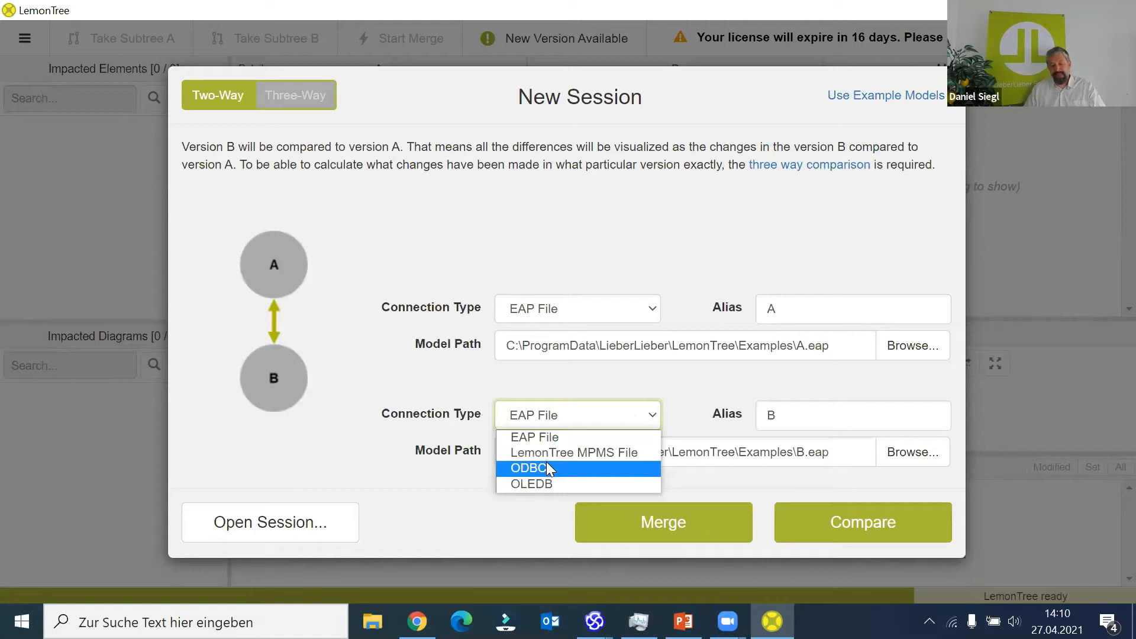
pyautogui.click(570, 413)
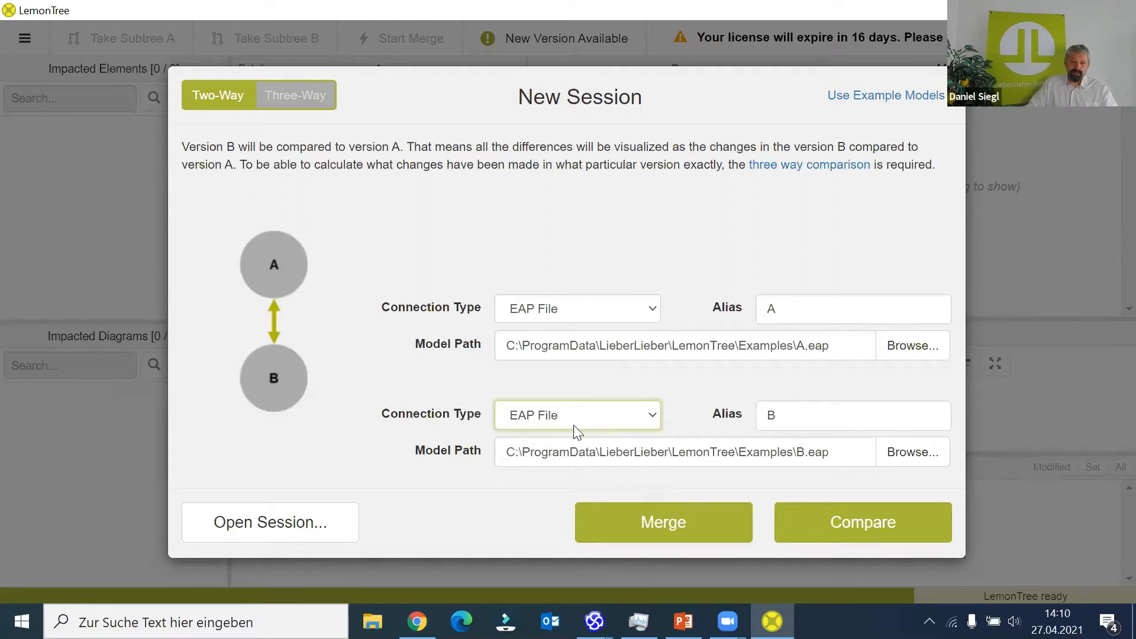
pyautogui.click(883, 451)
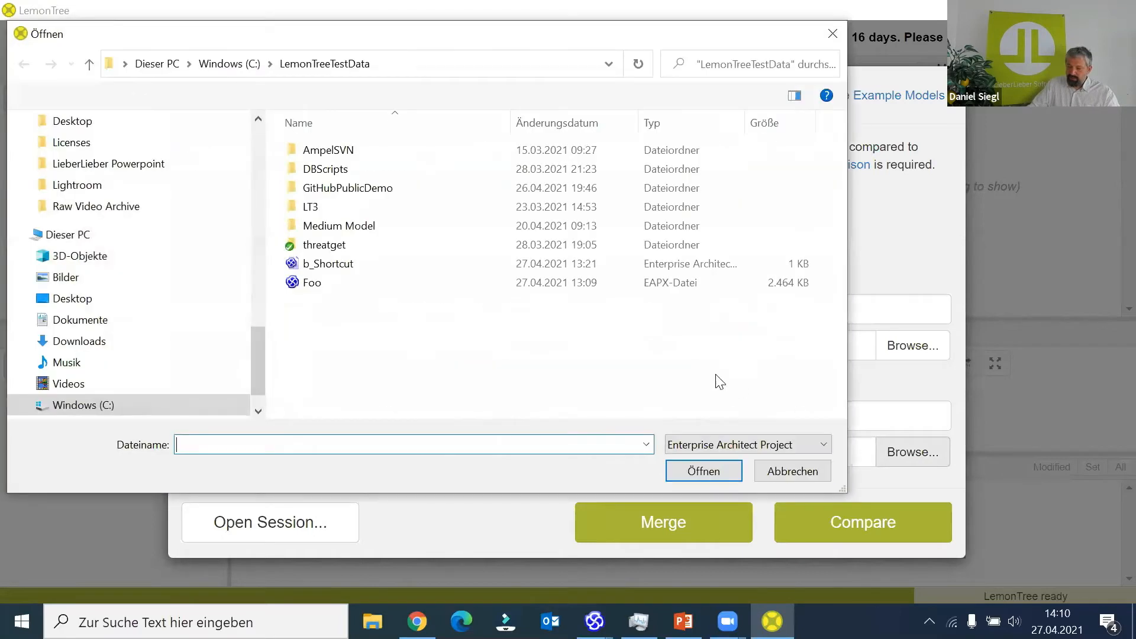
pyautogui.click(320, 267)
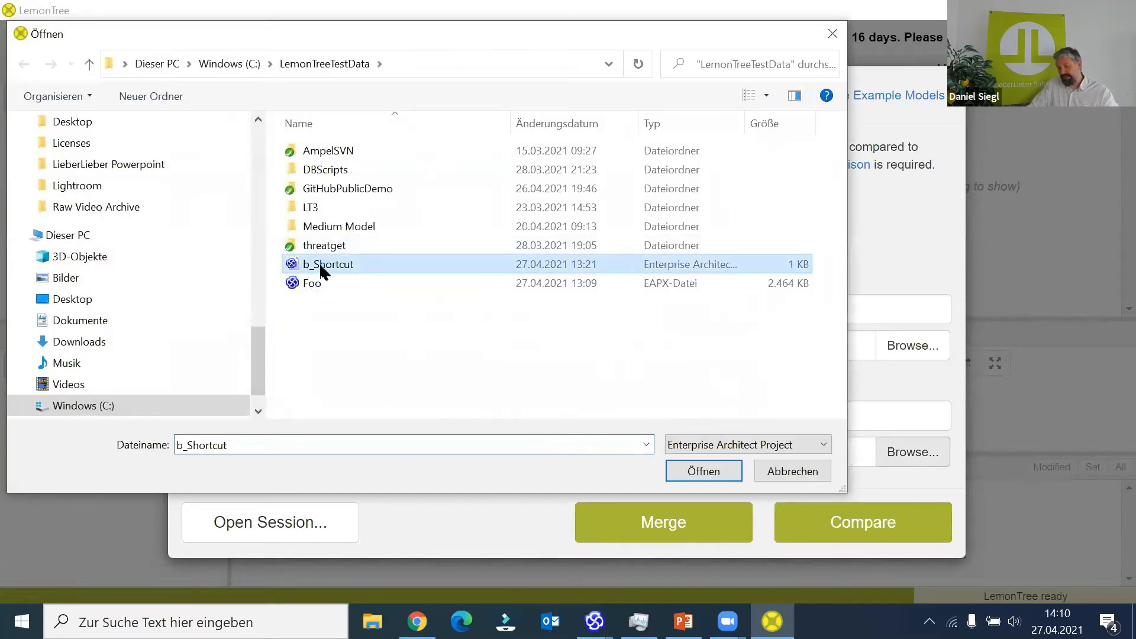
pyautogui.click(686, 471)
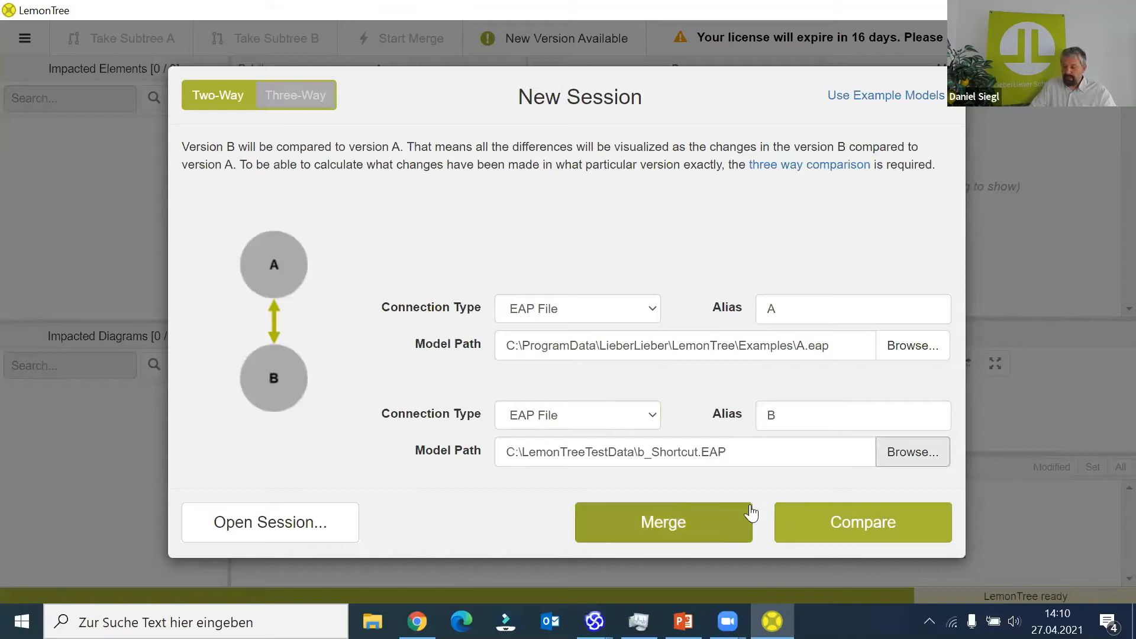
pyautogui.click(859, 522)
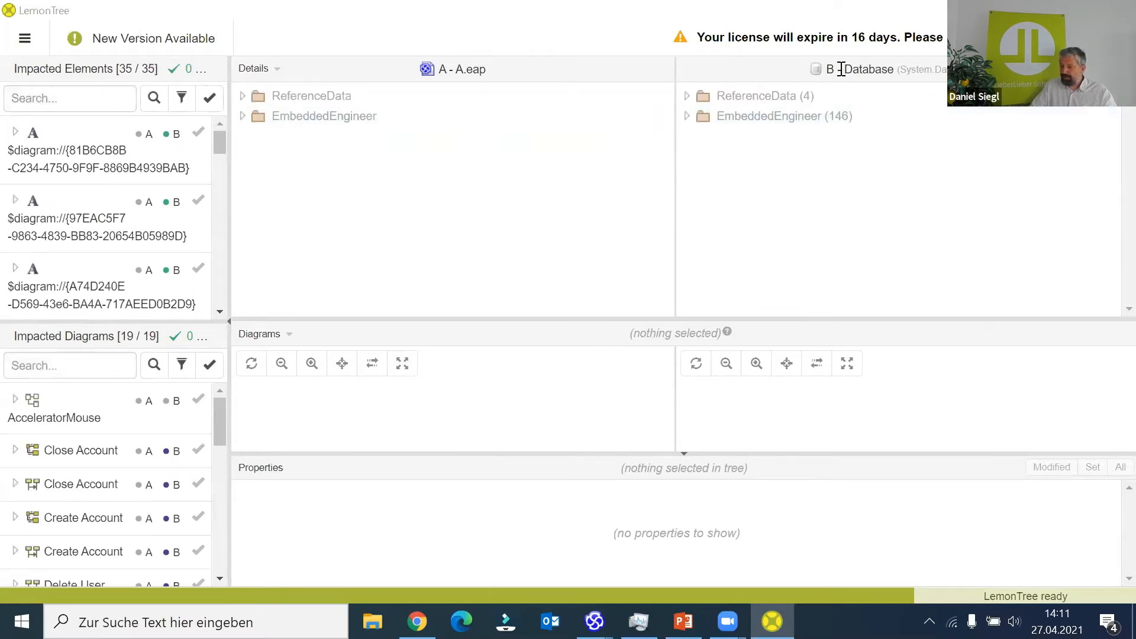
# - Expand the model source details, enlarge the diagram area and examine the Close Account collaboration diagram in both versions
pyautogui.click(276, 69)
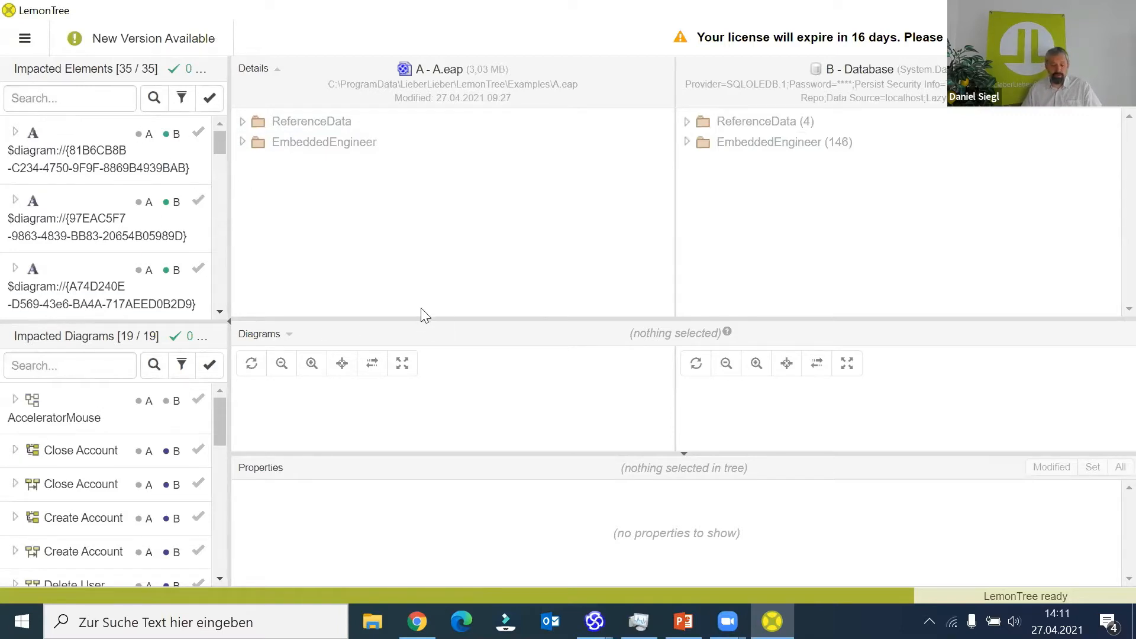
pyautogui.moveTo(423, 318); pyautogui.dragTo(444, 234)
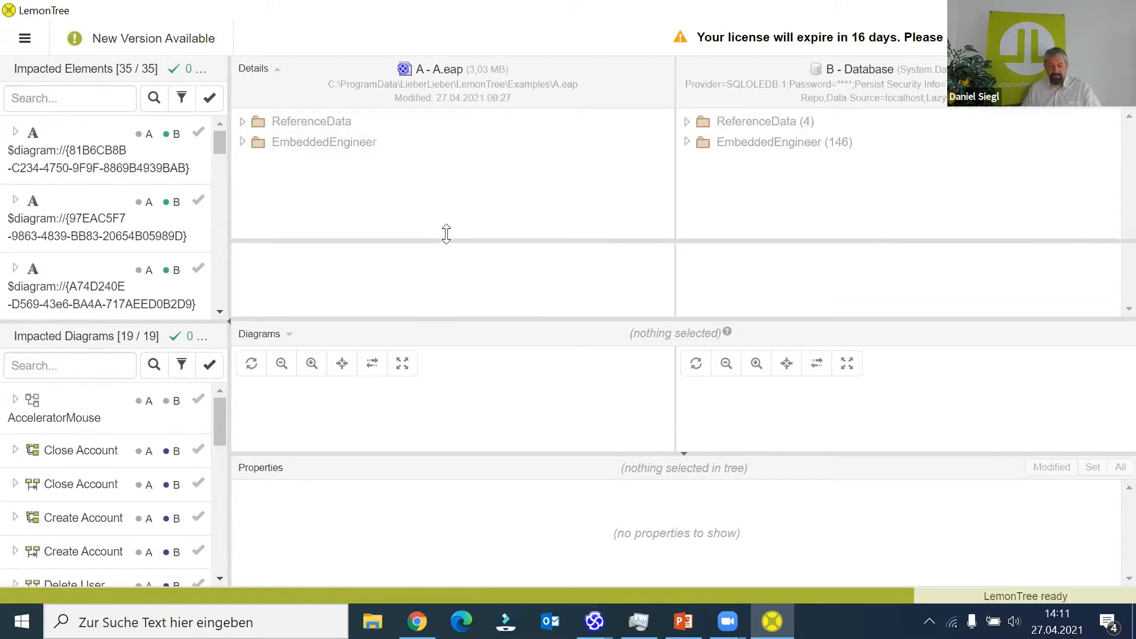
pyautogui.click(77, 454)
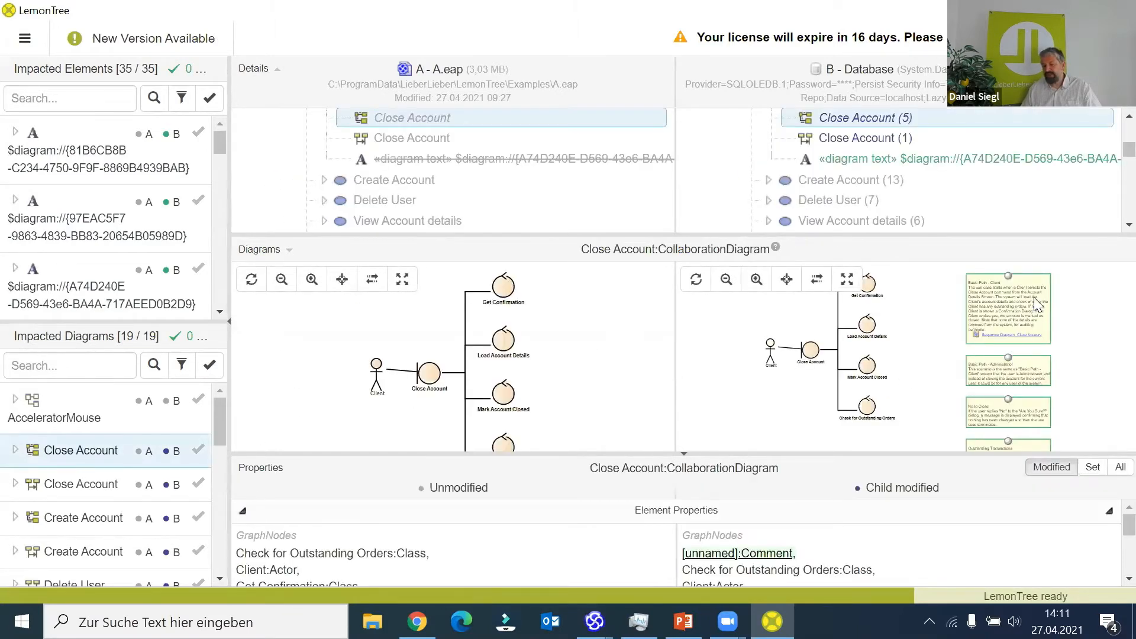
pyautogui.scroll(5, 1027, 301)
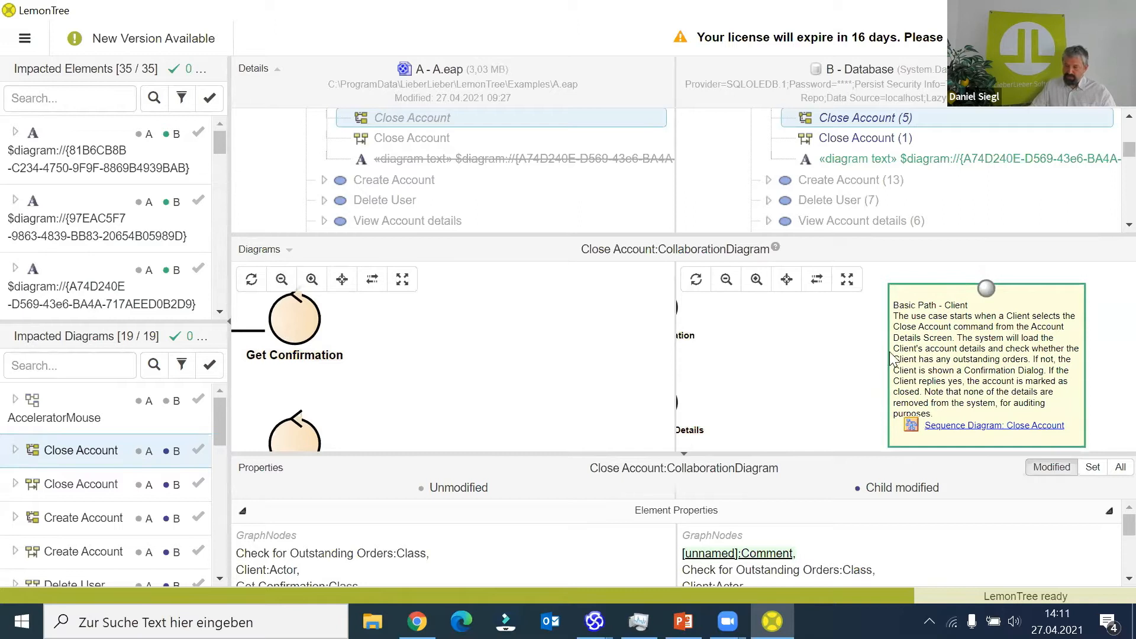
pyautogui.scroll(-2, 885, 357)
pyautogui.scroll(-3, 886, 356)
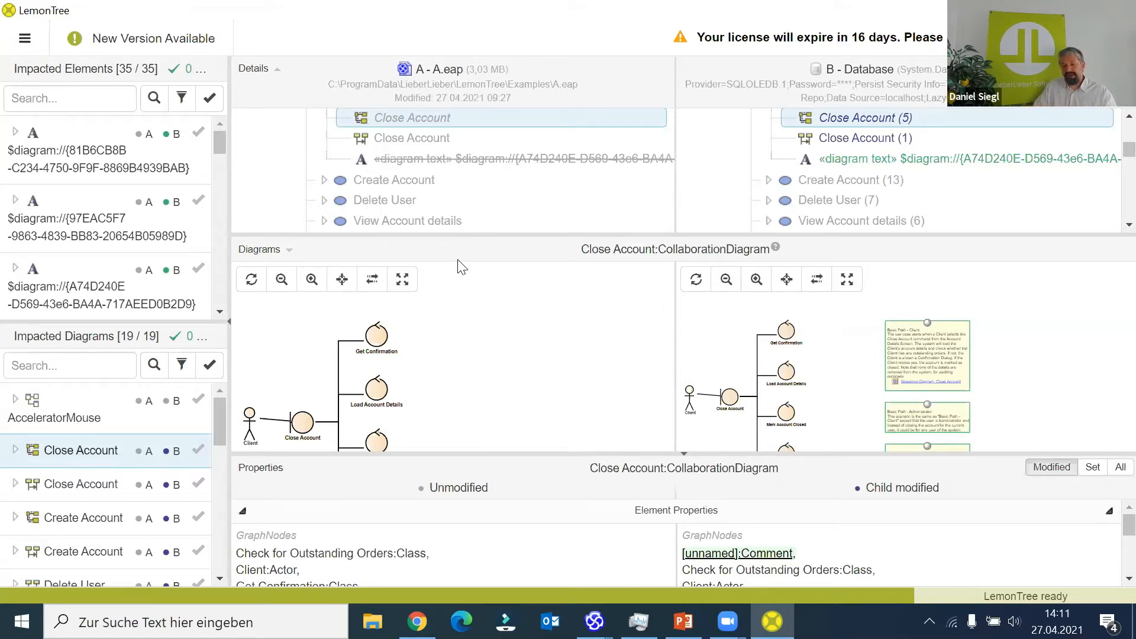
# - Start a new two-way session and choose test-A.eapx from GitHubPublicDemo\linked docments as model A
pyautogui.click(25, 41)
pyautogui.click(71, 79)
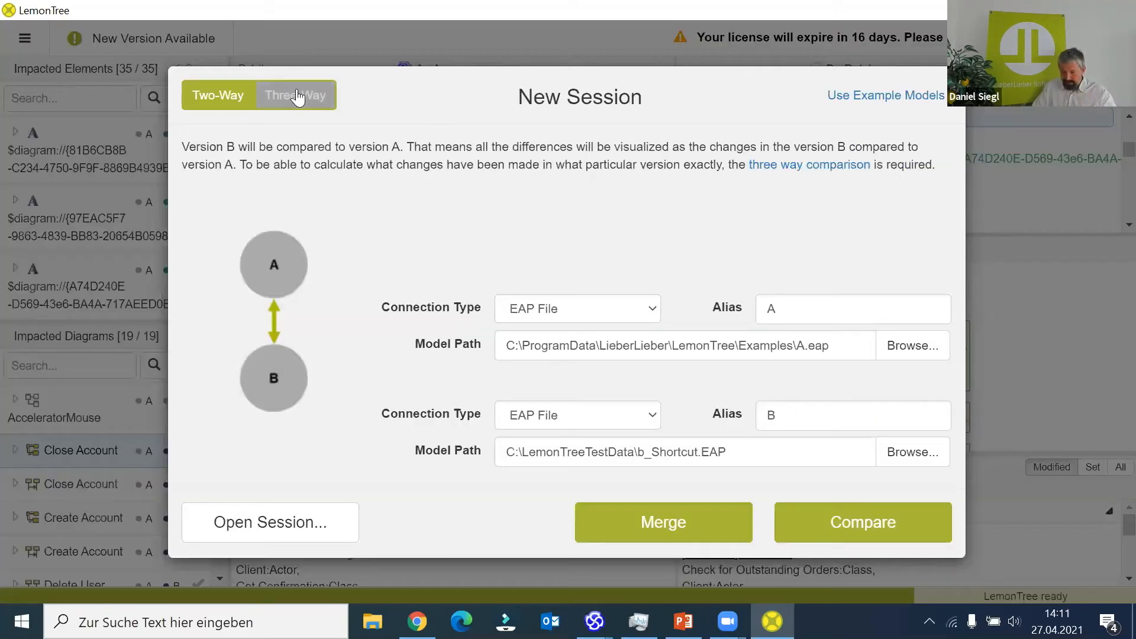
pyautogui.click(928, 361)
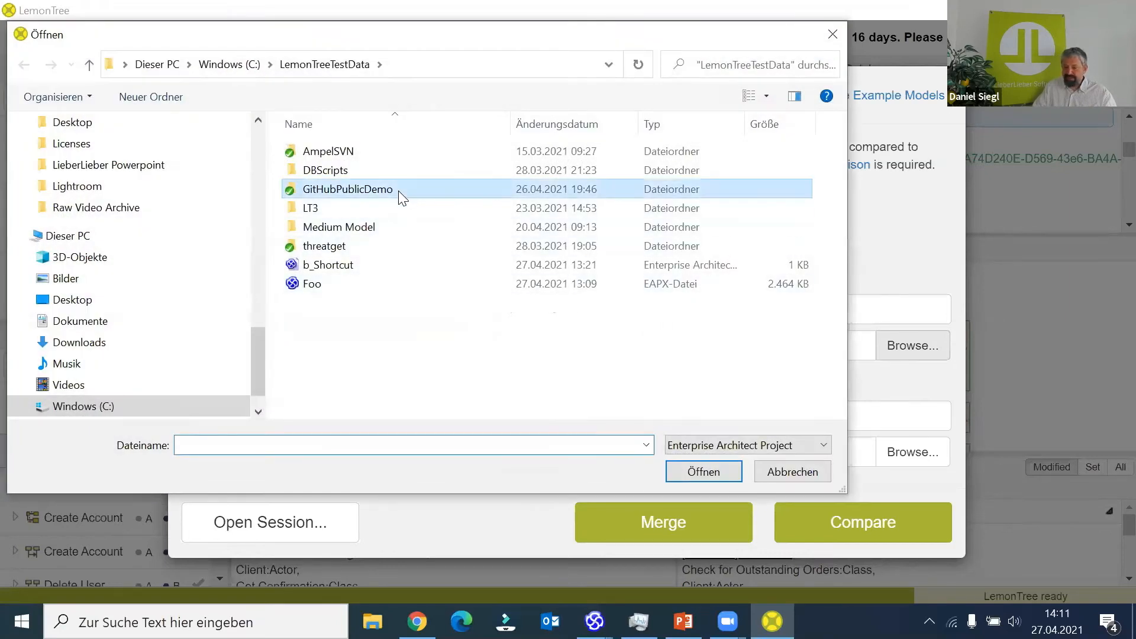
pyautogui.doubleClick(399, 190)
pyautogui.doubleClick(403, 233)
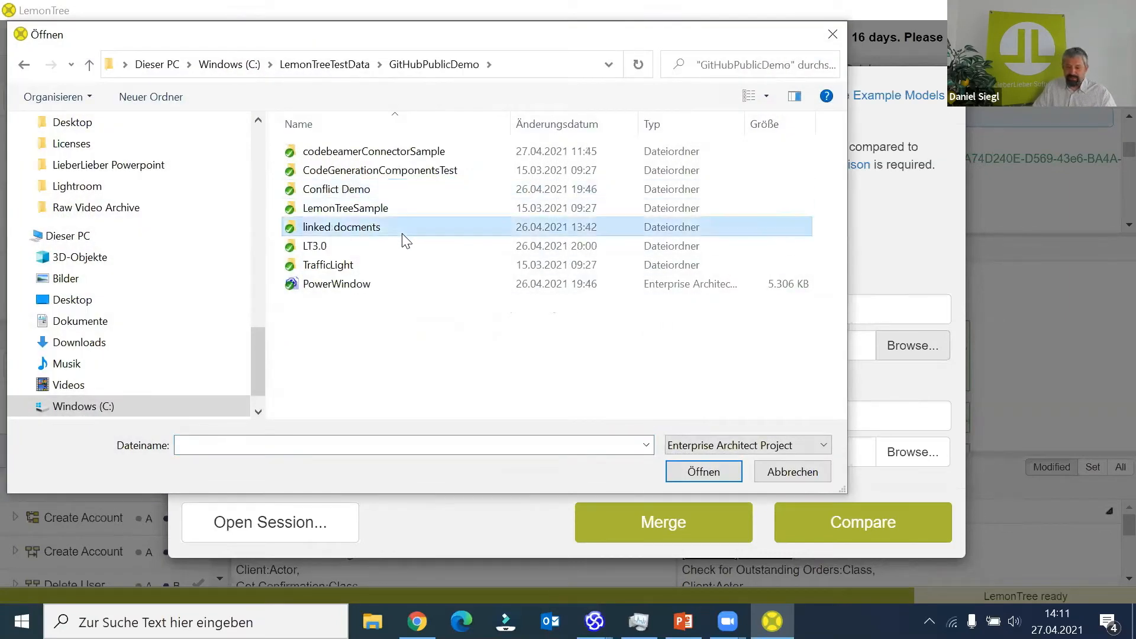
pyautogui.doubleClick(365, 149)
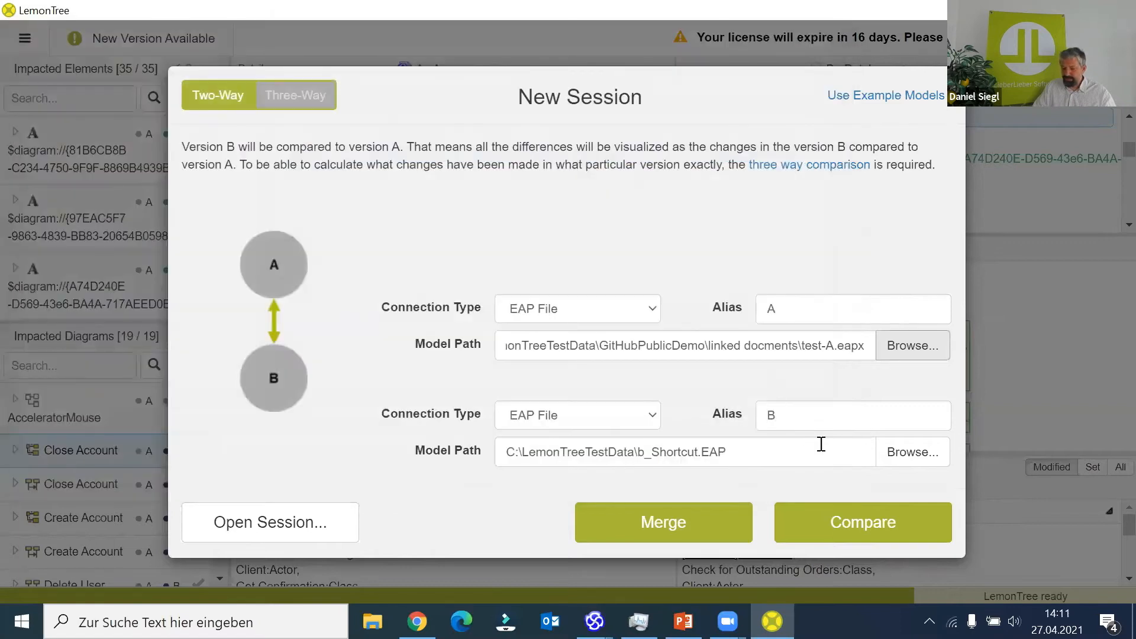
# - Choose test-B.eapx from the linked docments folder as model B and compare it with test-A.eapx
pyautogui.click(902, 463)
pyautogui.doubleClick(316, 170)
pyautogui.moveTo(729, 59); pyautogui.dragTo(736, 53)
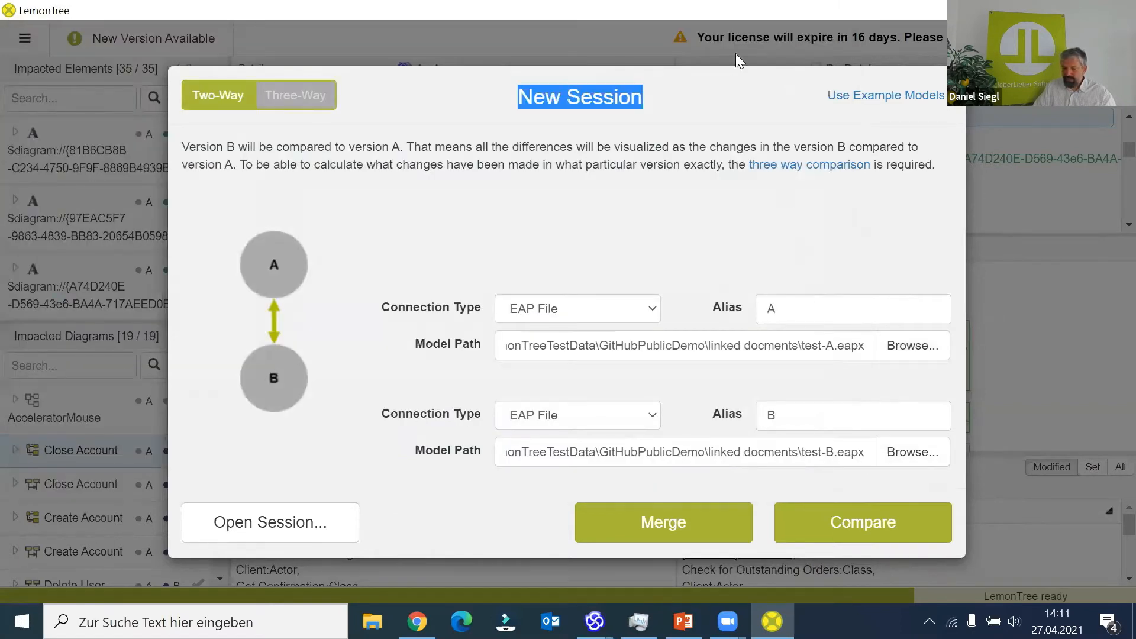
pyautogui.hotkey('alt', 'Tab')
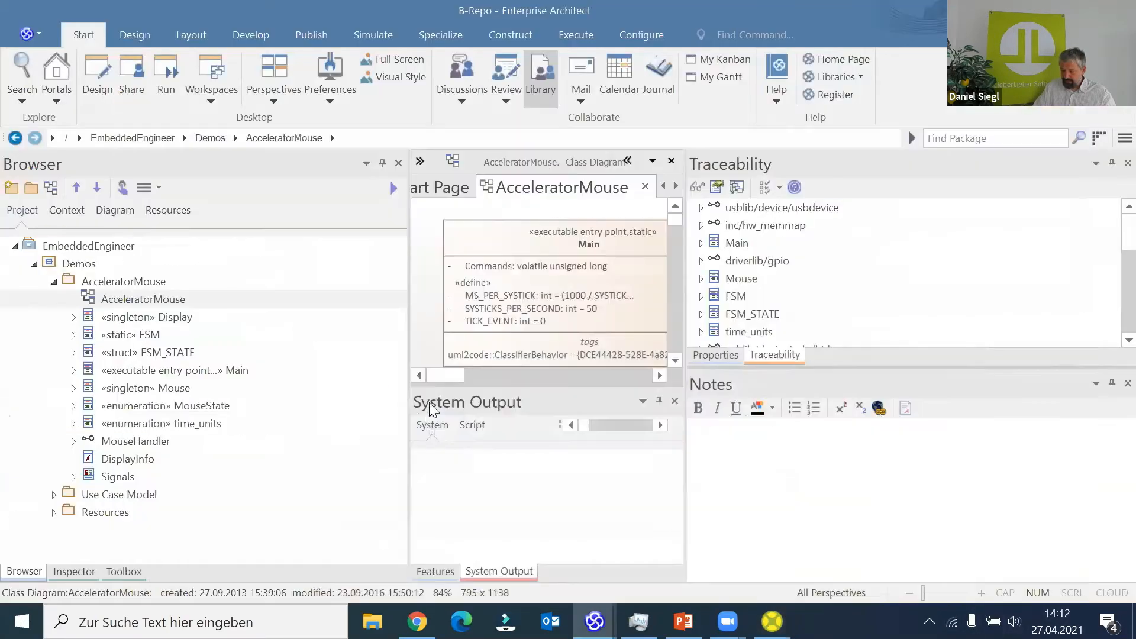
pyautogui.hotkey('alt', 'Tab')
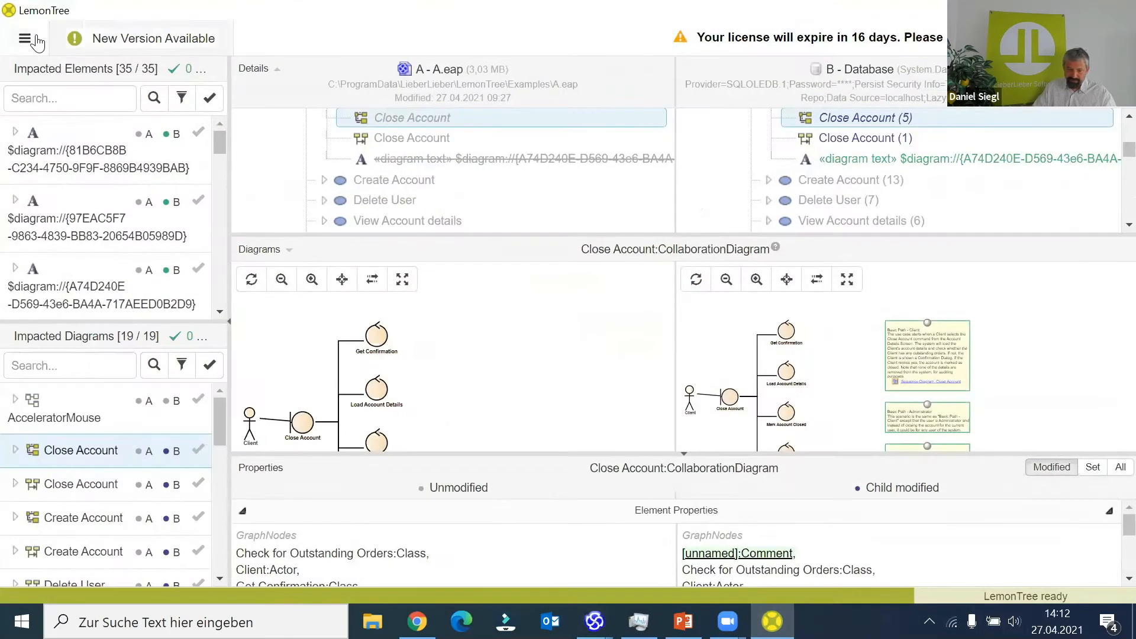
pyautogui.click(34, 43)
pyautogui.click(59, 82)
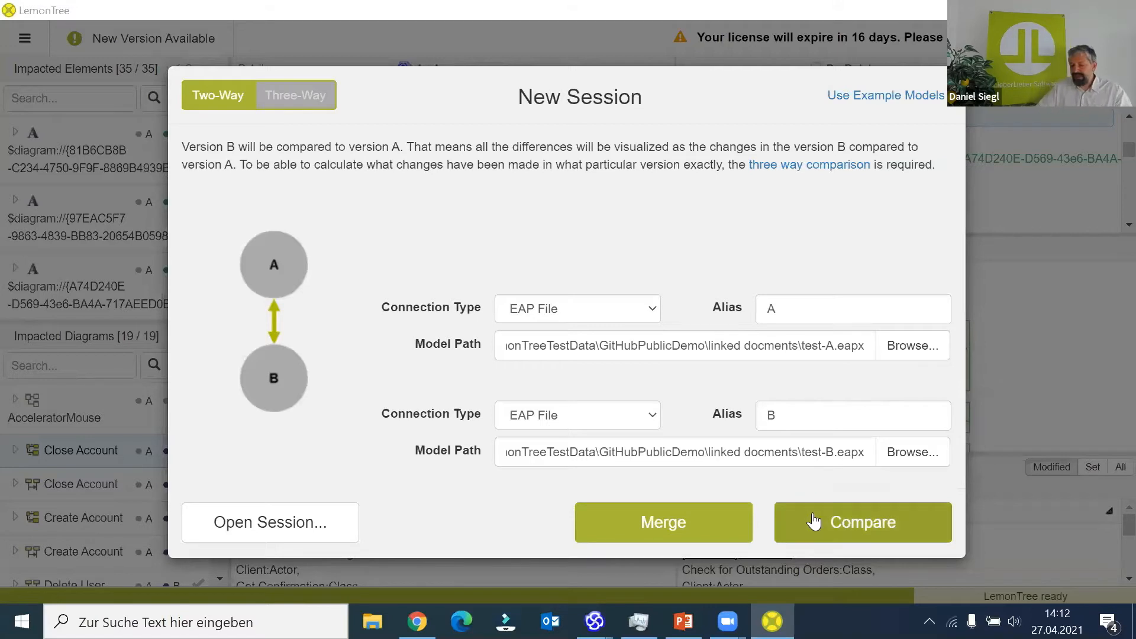
pyautogui.click(874, 529)
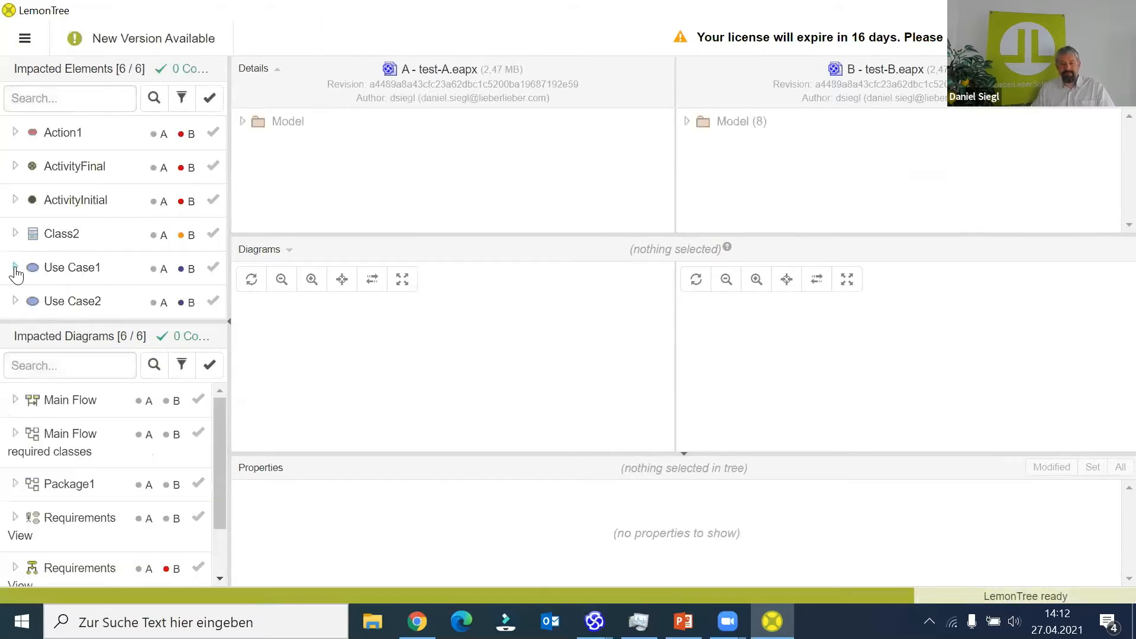
# - Examine the text differences in the linked document of Use Case1, enlarging the properties area for it
pyautogui.click(16, 274)
pyautogui.click(60, 232)
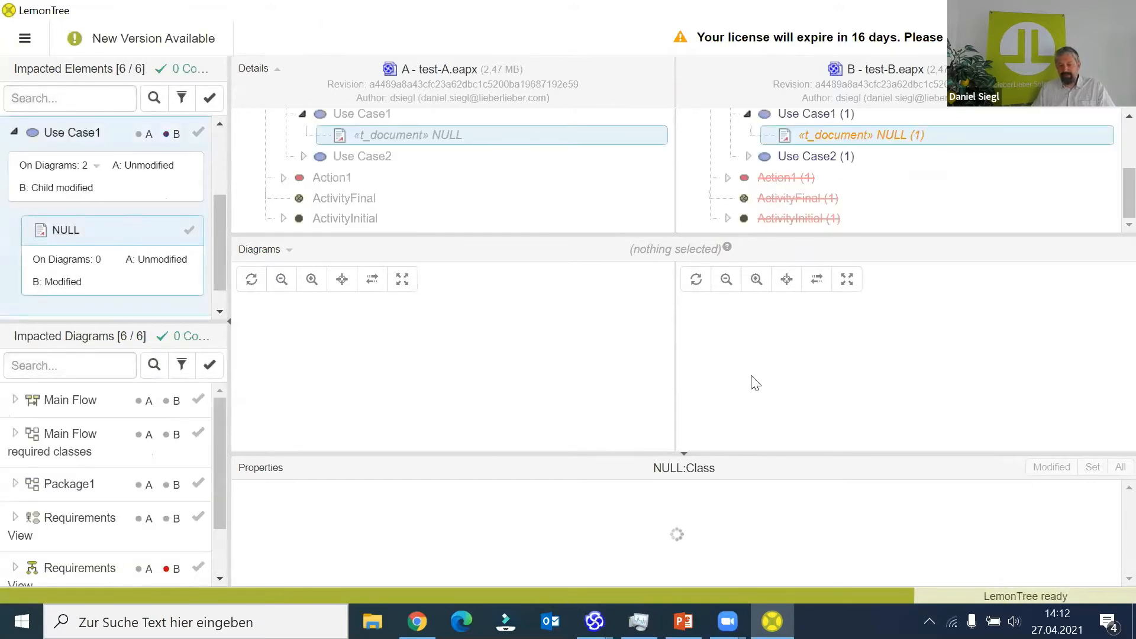
pyautogui.moveTo(718, 454); pyautogui.dragTo(718, 315)
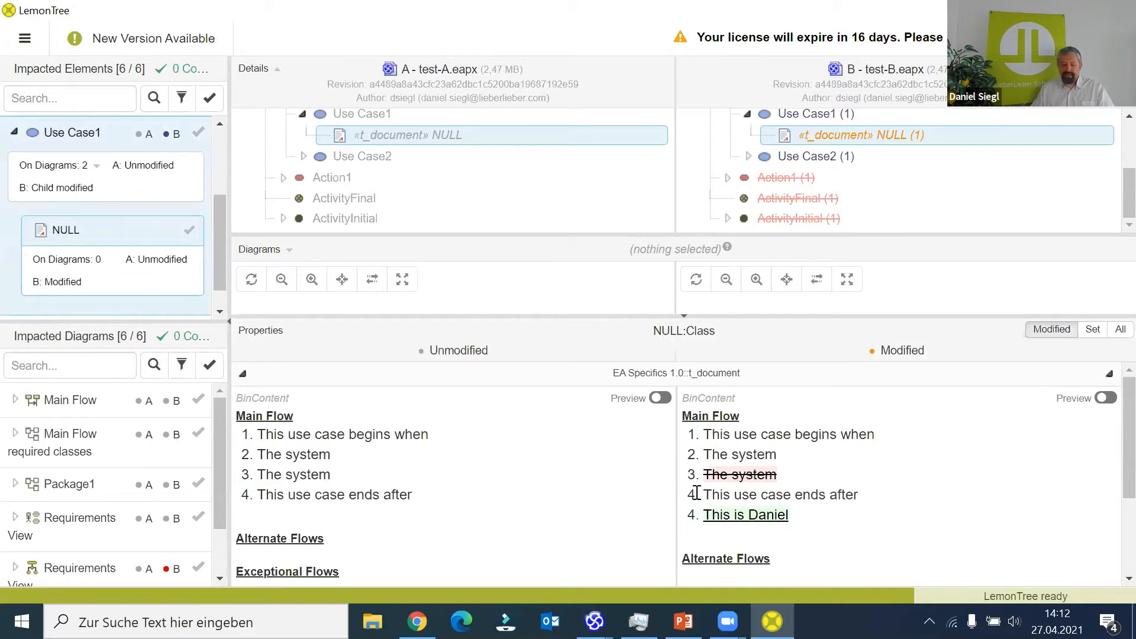
pyautogui.scroll(-3, 832, 476)
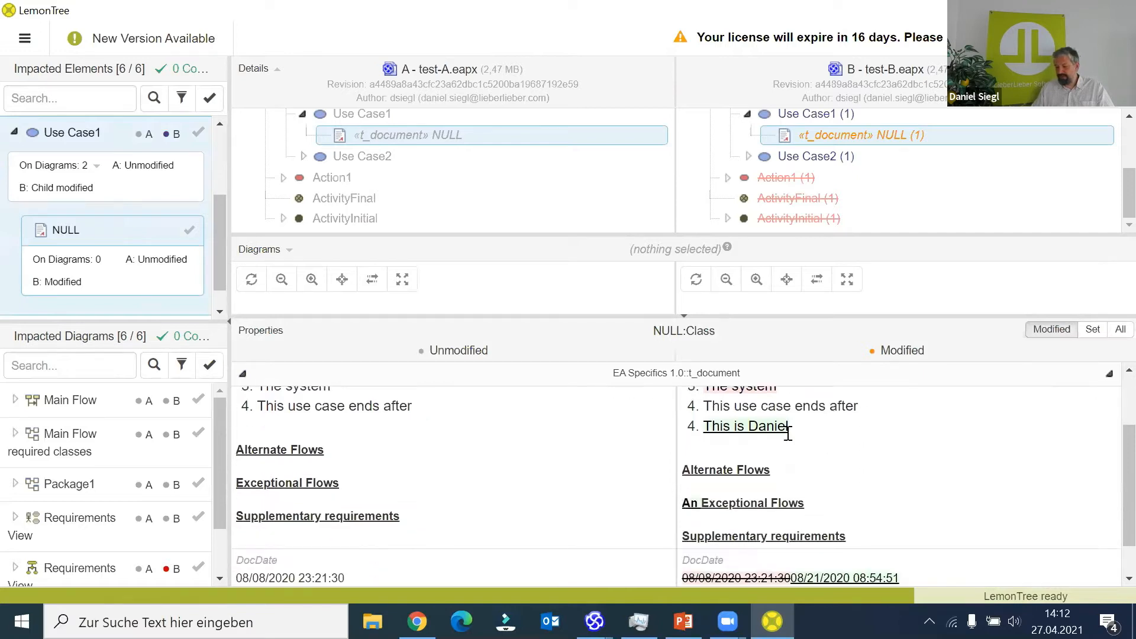
pyautogui.scroll(2, 786, 431)
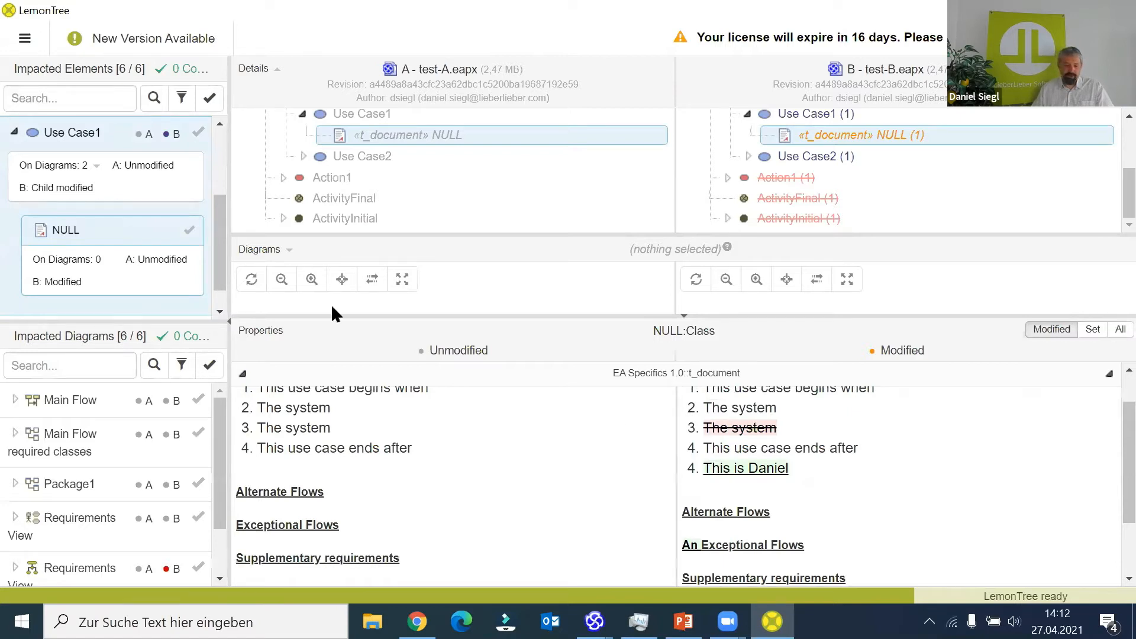
# - Examine the table and text differences in the linked document of Use Case2
pyautogui.scroll(-1, 99, 218)
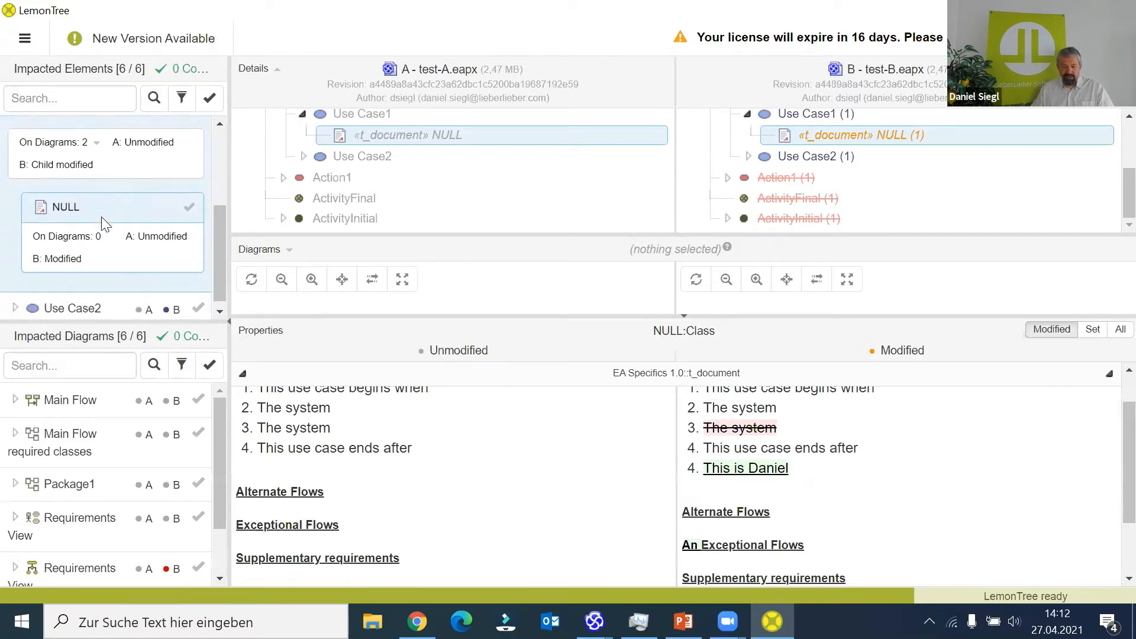
pyautogui.click(15, 303)
pyautogui.click(65, 235)
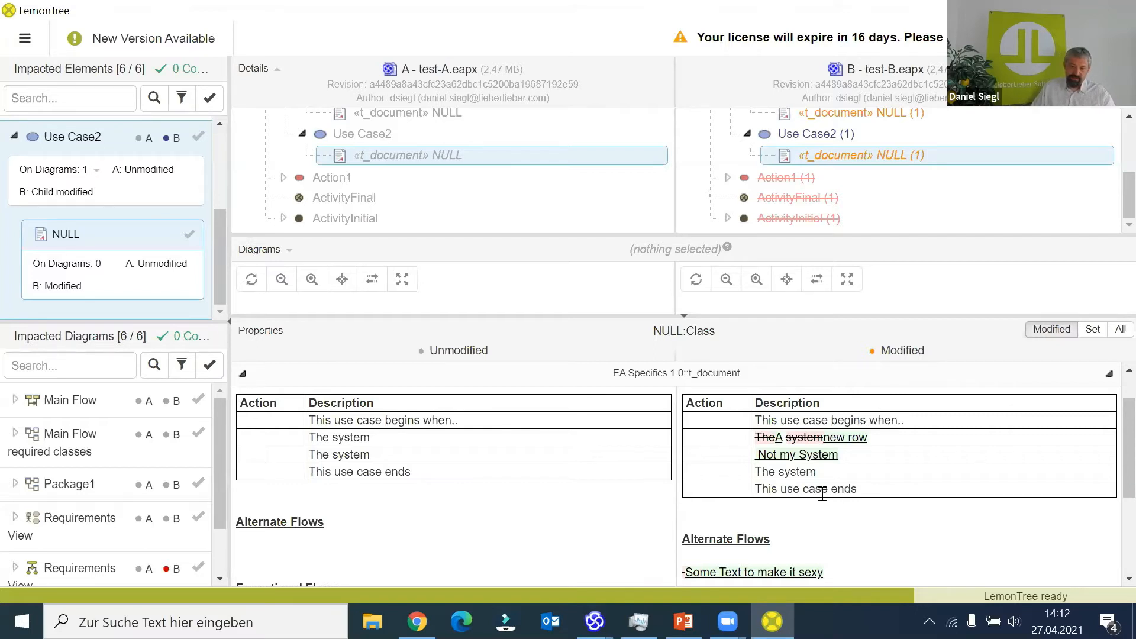
# - Close LemonTree and open the recent model PowerWindowController in Enterprise Architect
pyautogui.click(1116, 11)
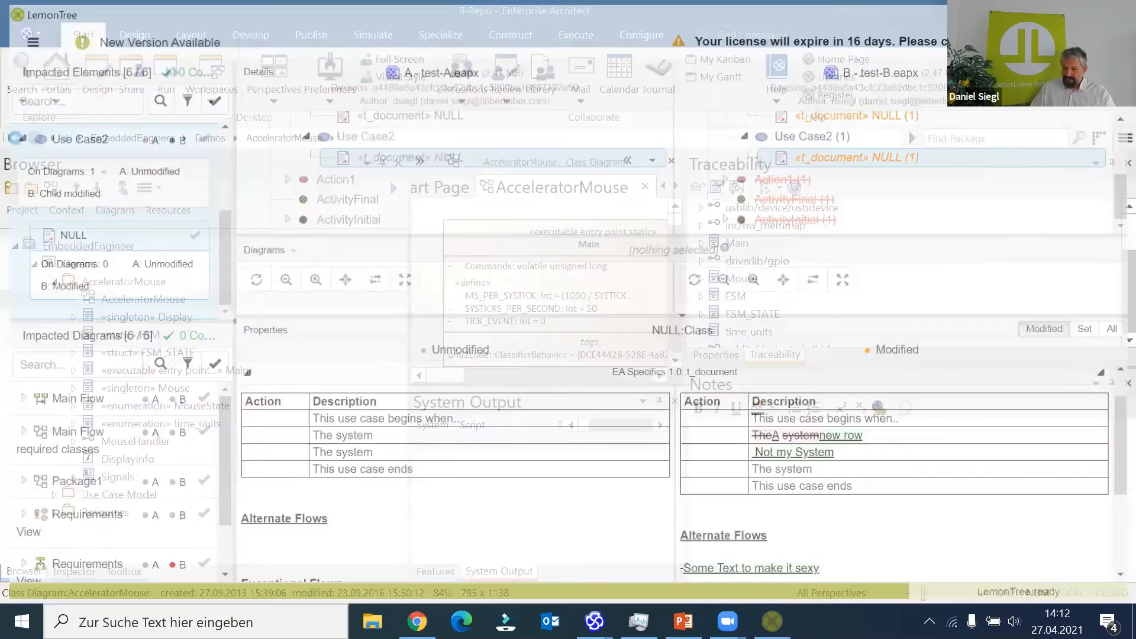
pyautogui.click(36, 32)
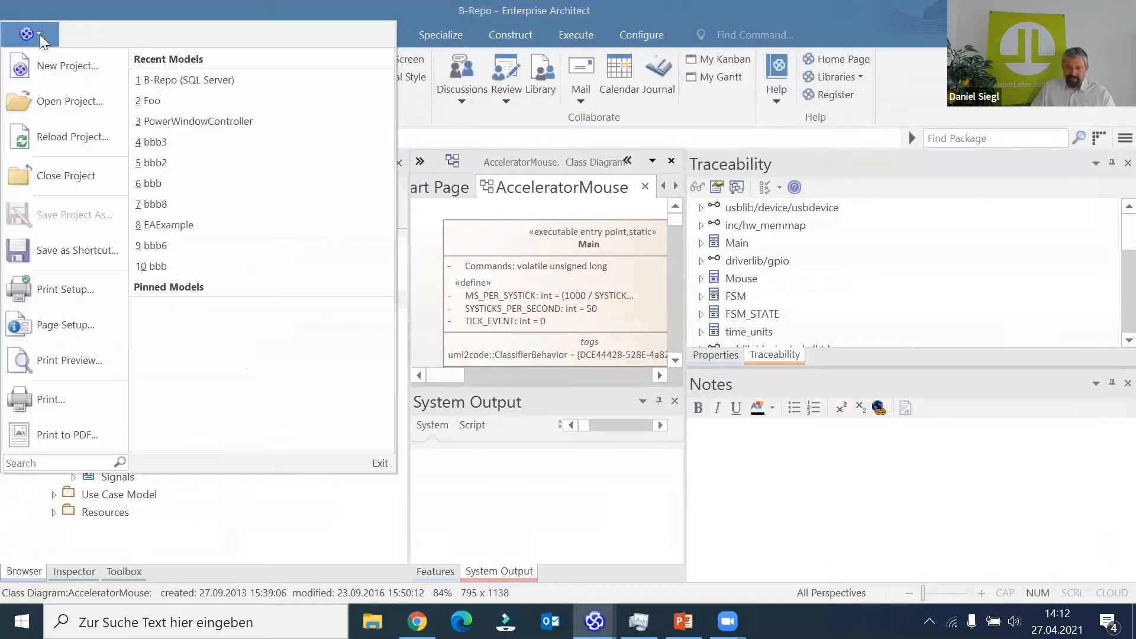
pyautogui.click(219, 123)
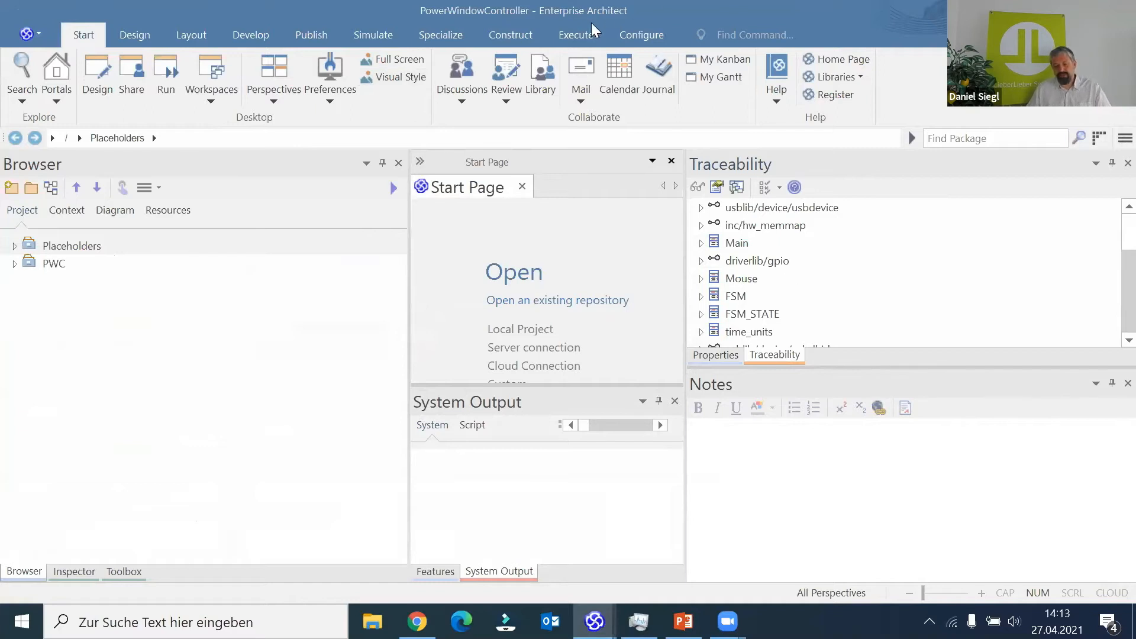
# - View the Git revision log of the PowerWindowController model through the LemonTree add-in and close it
pyautogui.click(432, 36)
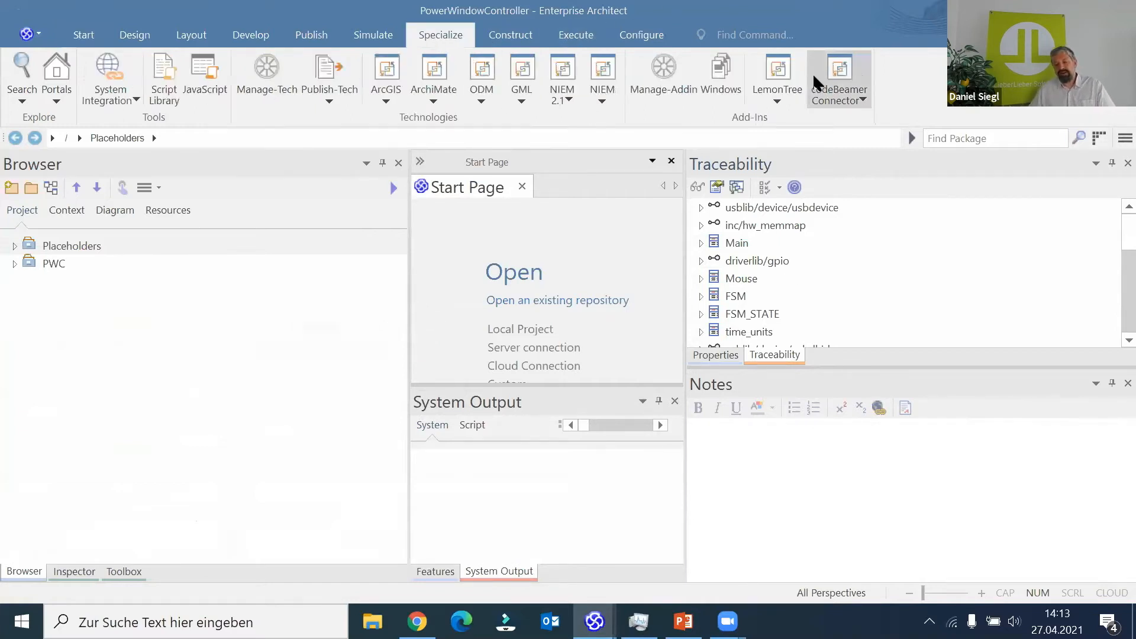
pyautogui.click(773, 93)
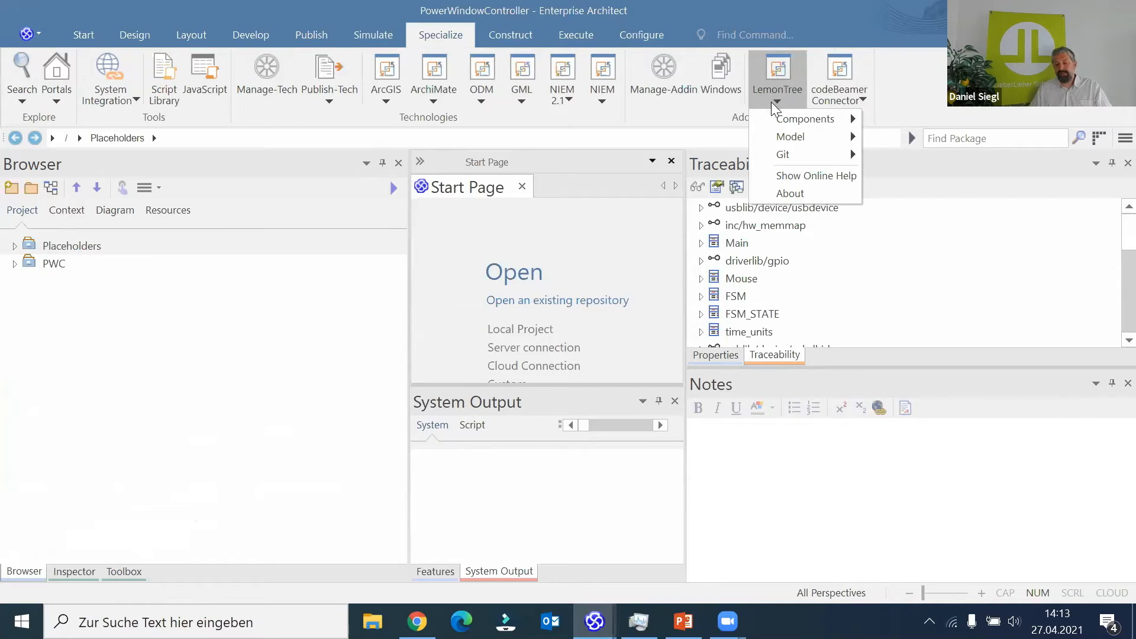
pyautogui.moveTo(789, 155)
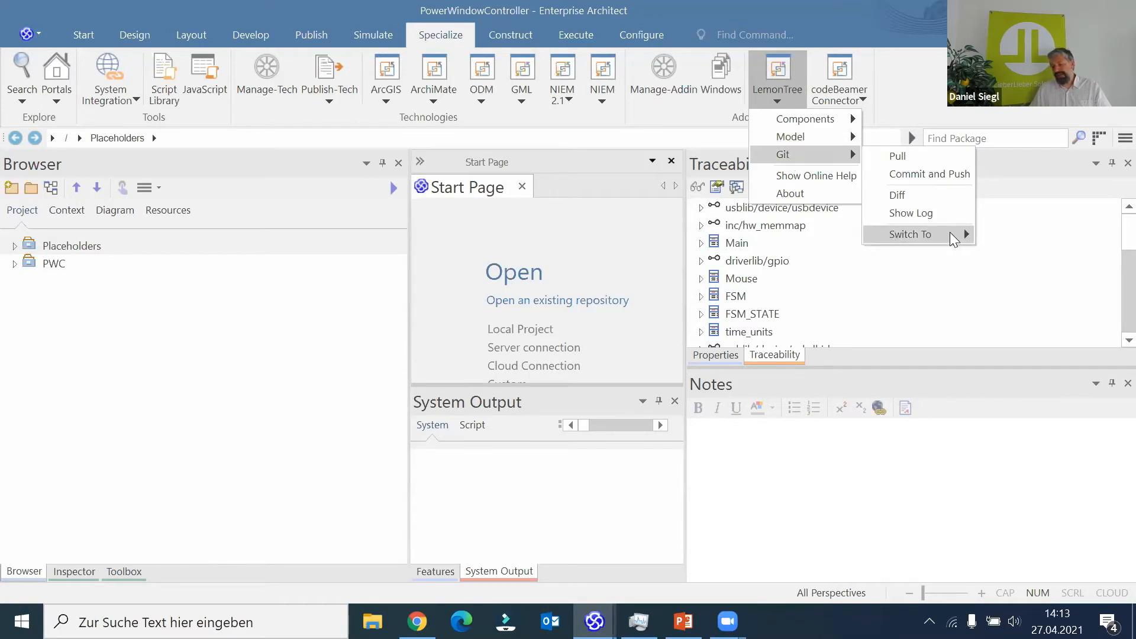
pyautogui.moveTo(953, 238)
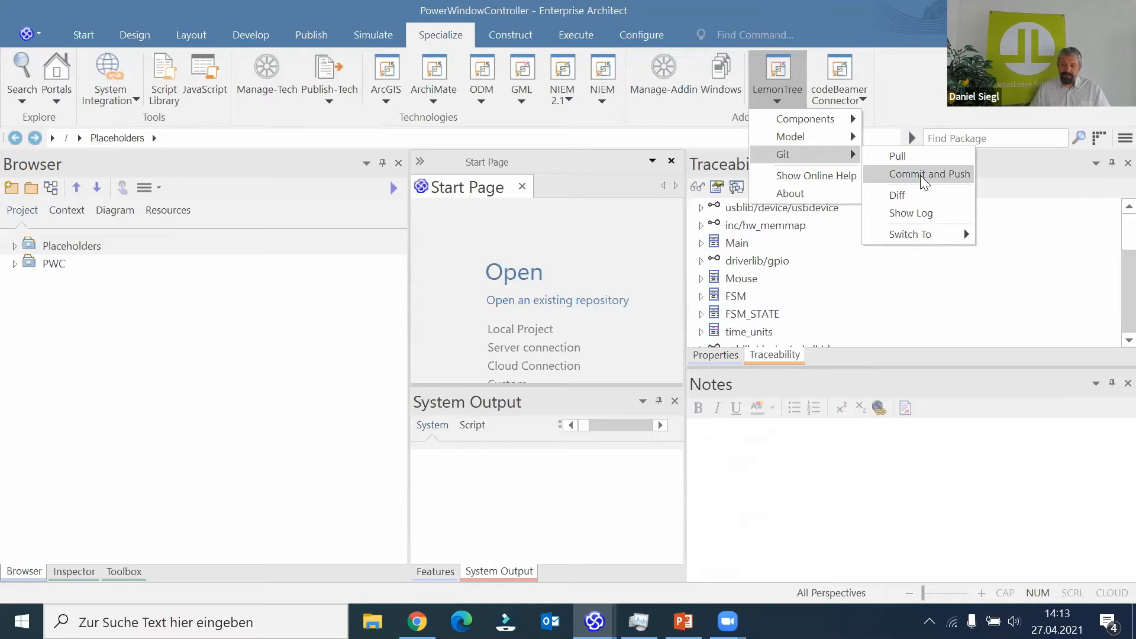
pyautogui.click(911, 216)
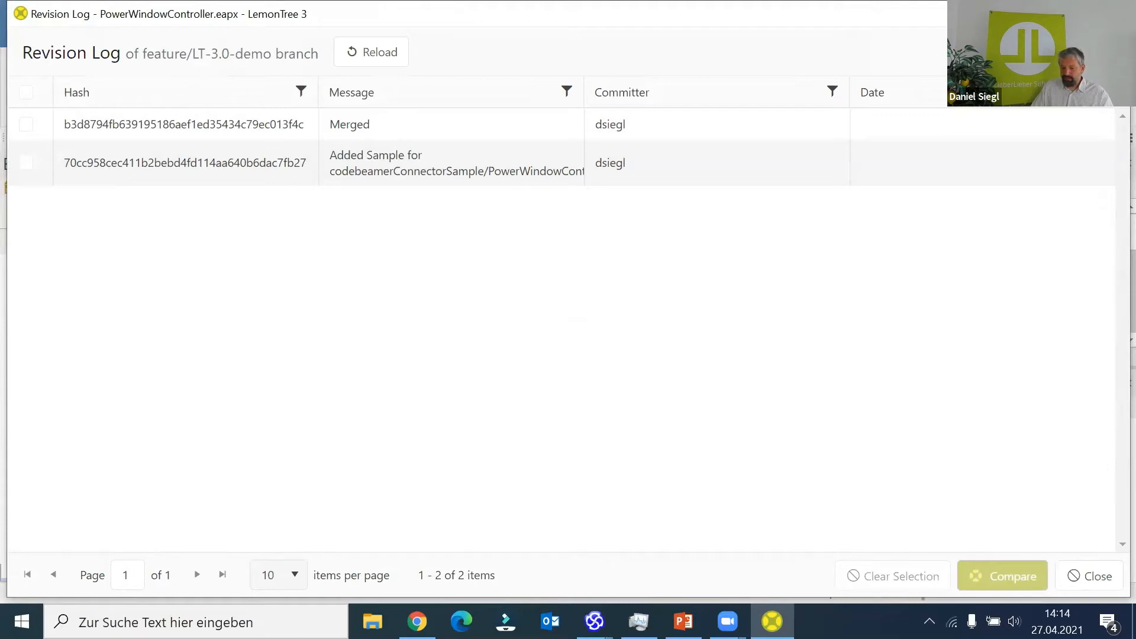
pyautogui.click(1110, 13)
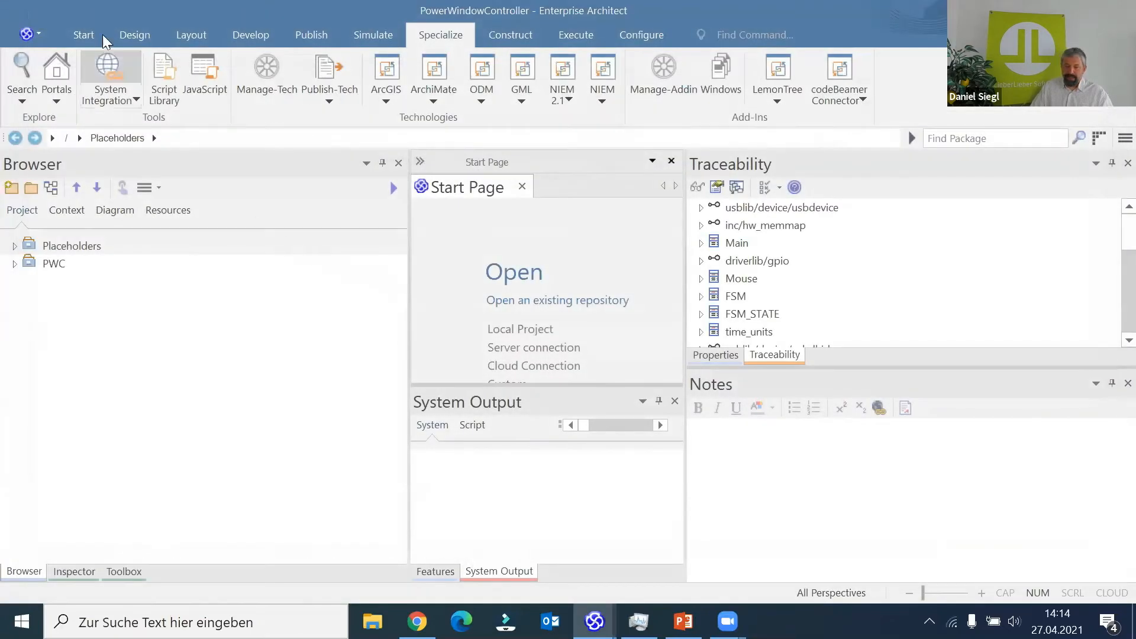
# - Create a new Enterprise Architect project named bbb in the LemonTreeTestData folder
pyautogui.click(40, 33)
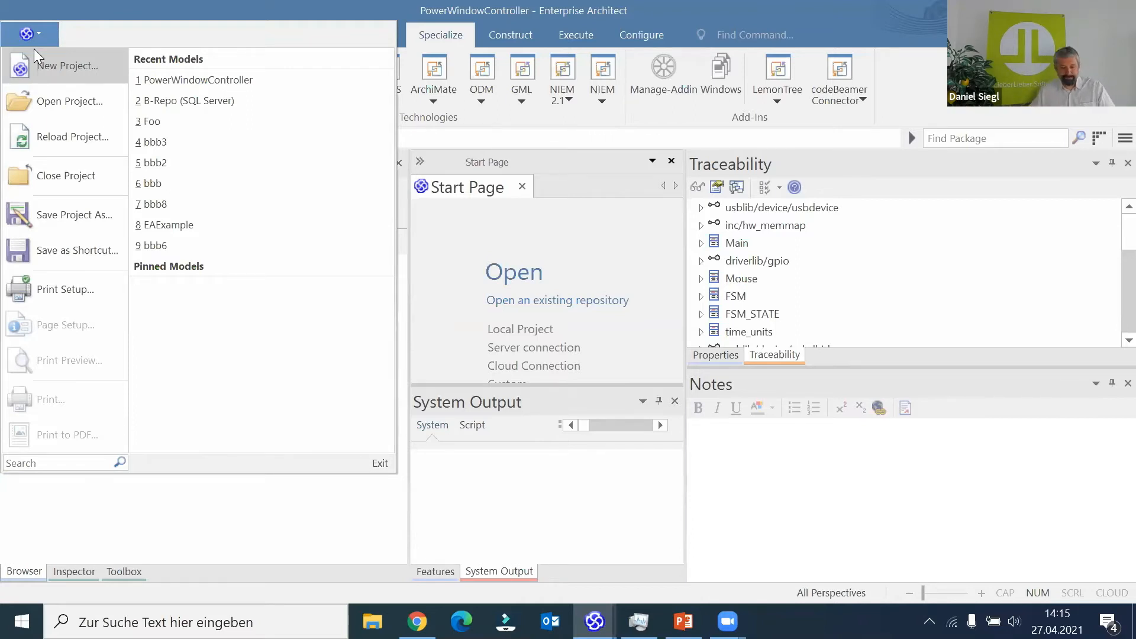
pyautogui.click(59, 65)
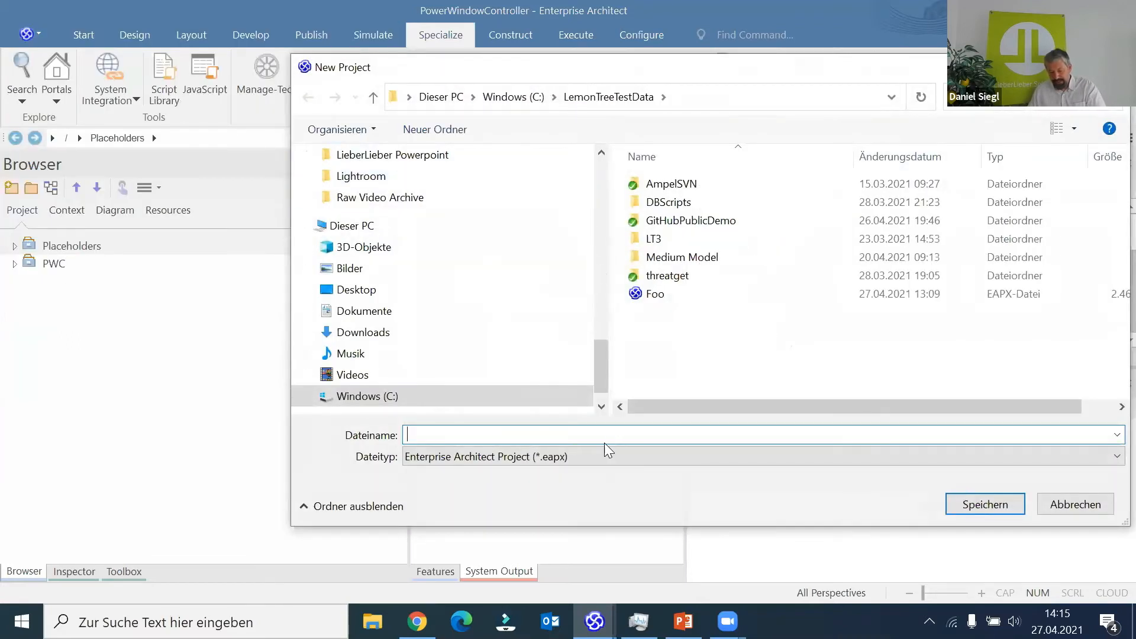
pyautogui.write('bbb')
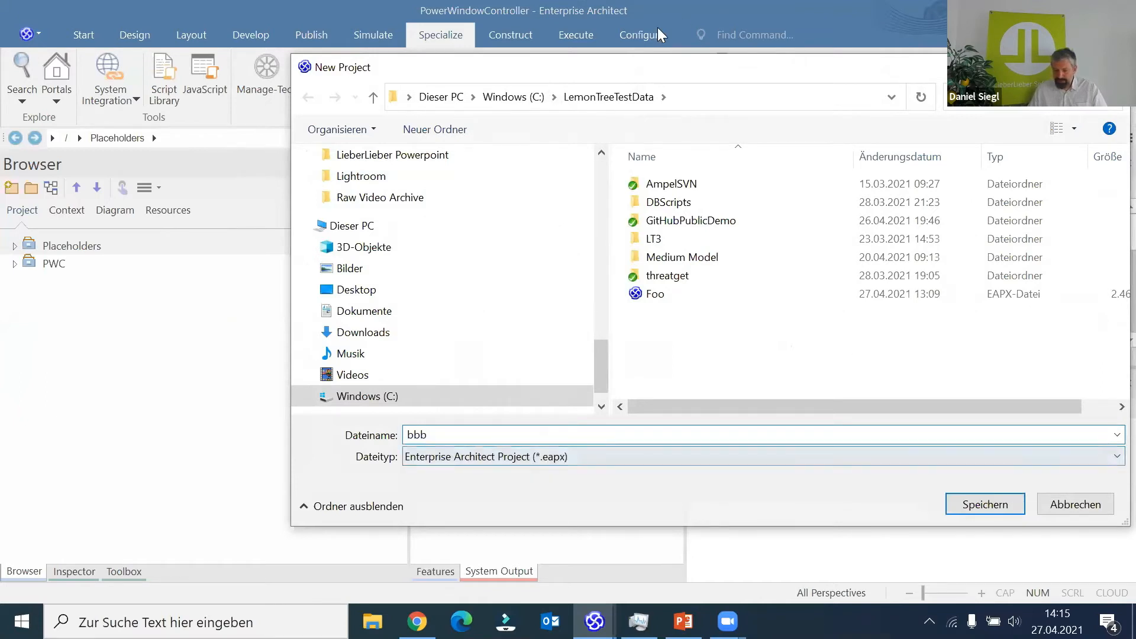
pyautogui.moveTo(655, 67); pyautogui.dragTo(572, 13)
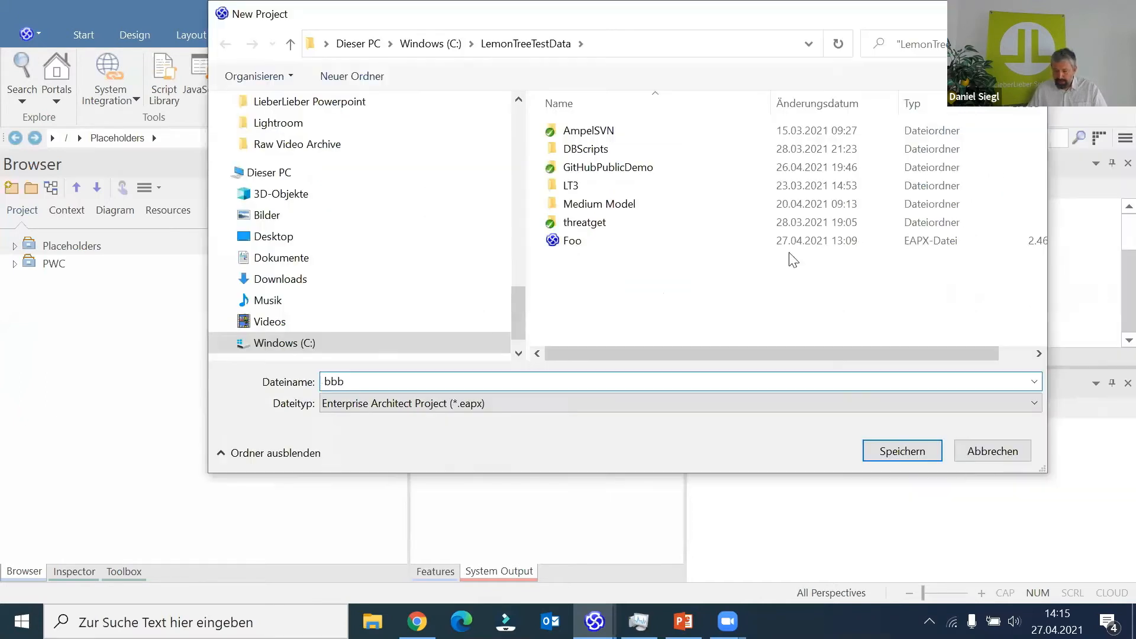
pyautogui.click(892, 450)
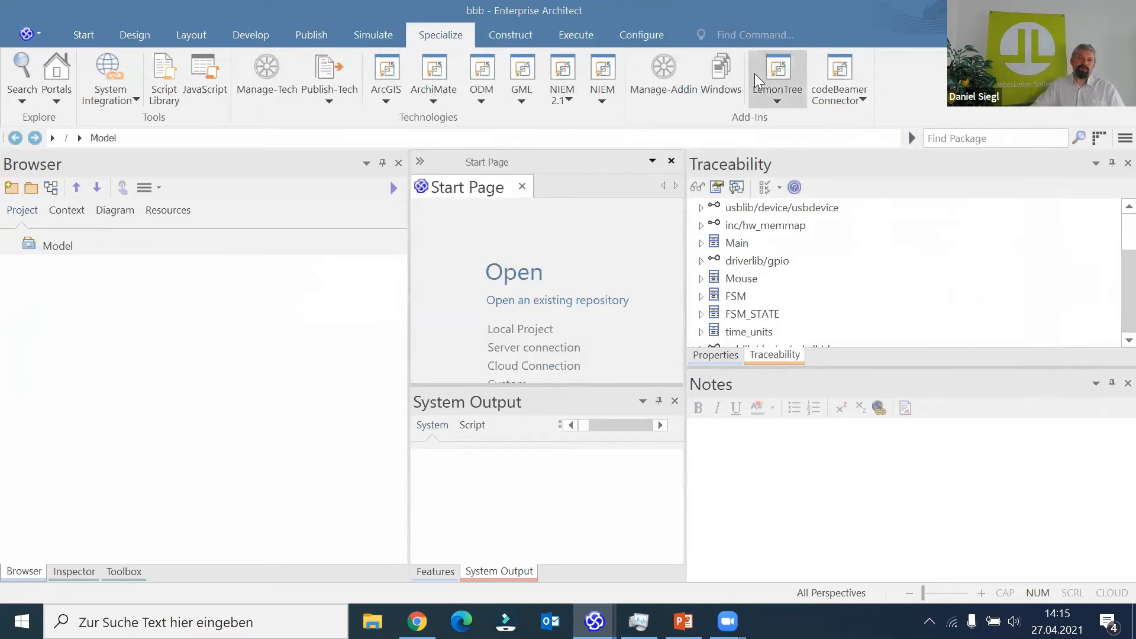
# - Configure LemonTree's component repository for bbb.eapx as C:\LemonTreeTestData\GitHubPublicDemo\LT3.0\development and save the configuration
pyautogui.click(765, 100)
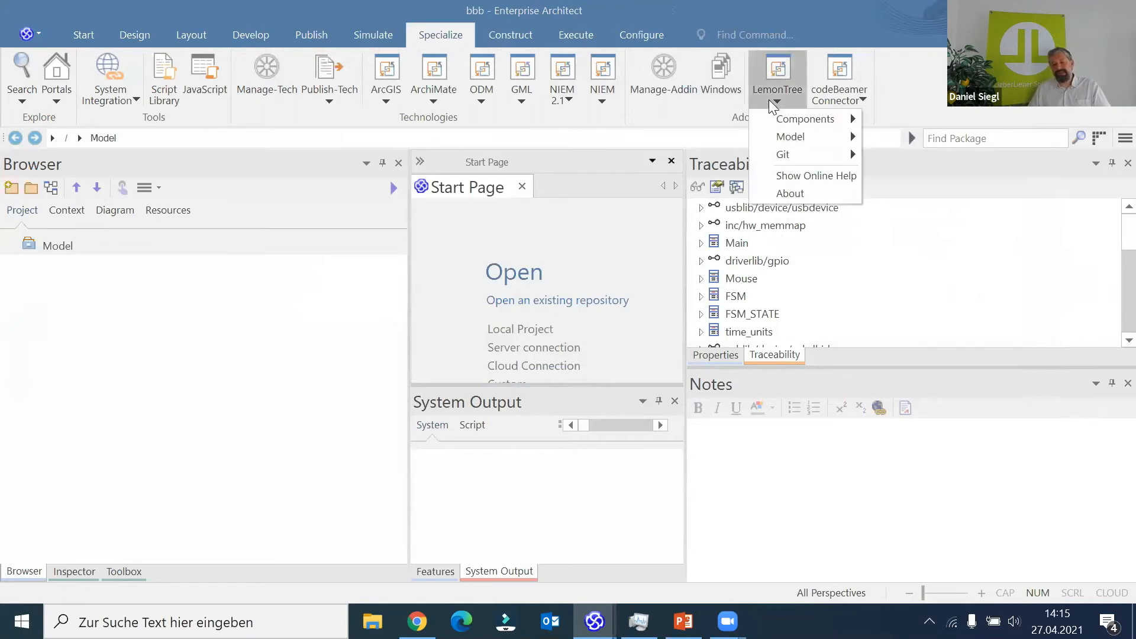
pyautogui.moveTo(805, 119)
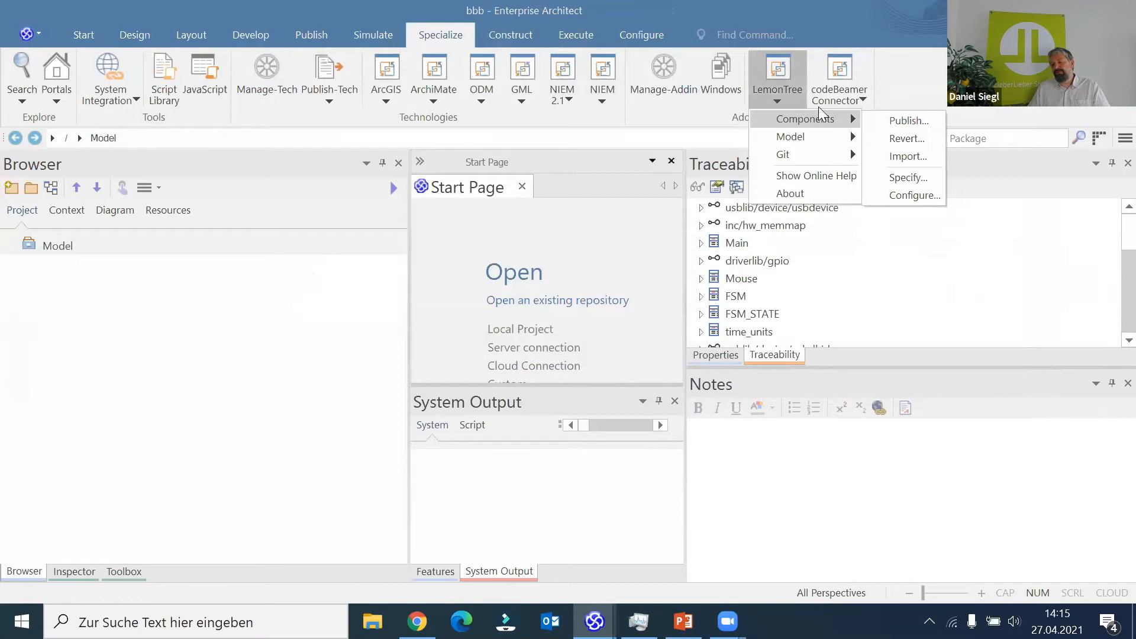
pyautogui.click(918, 195)
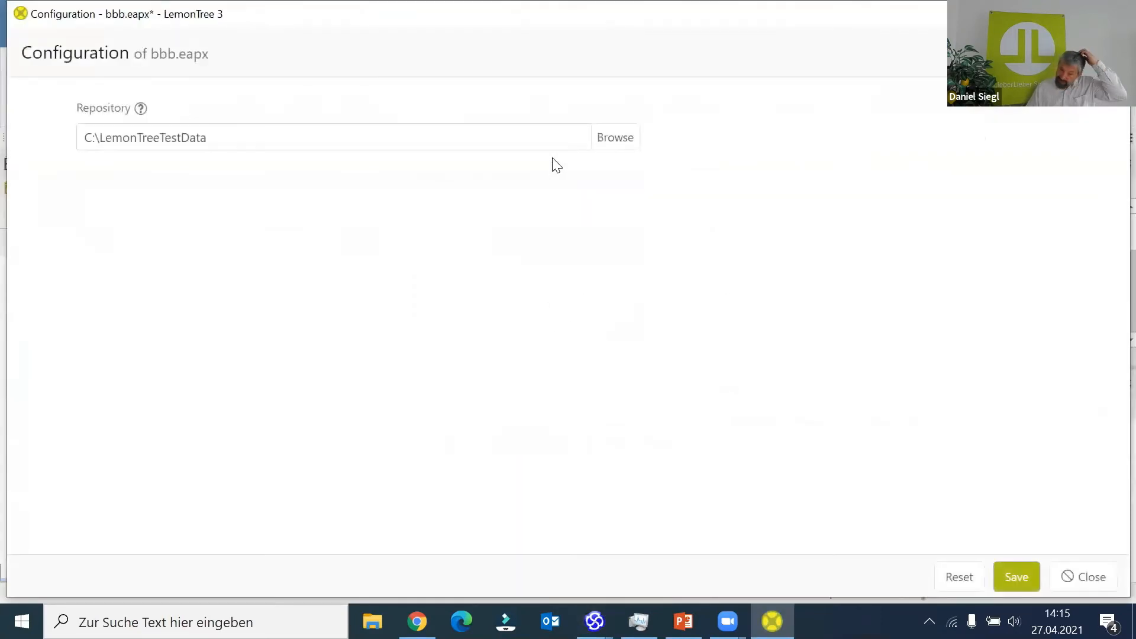
pyautogui.click(630, 136)
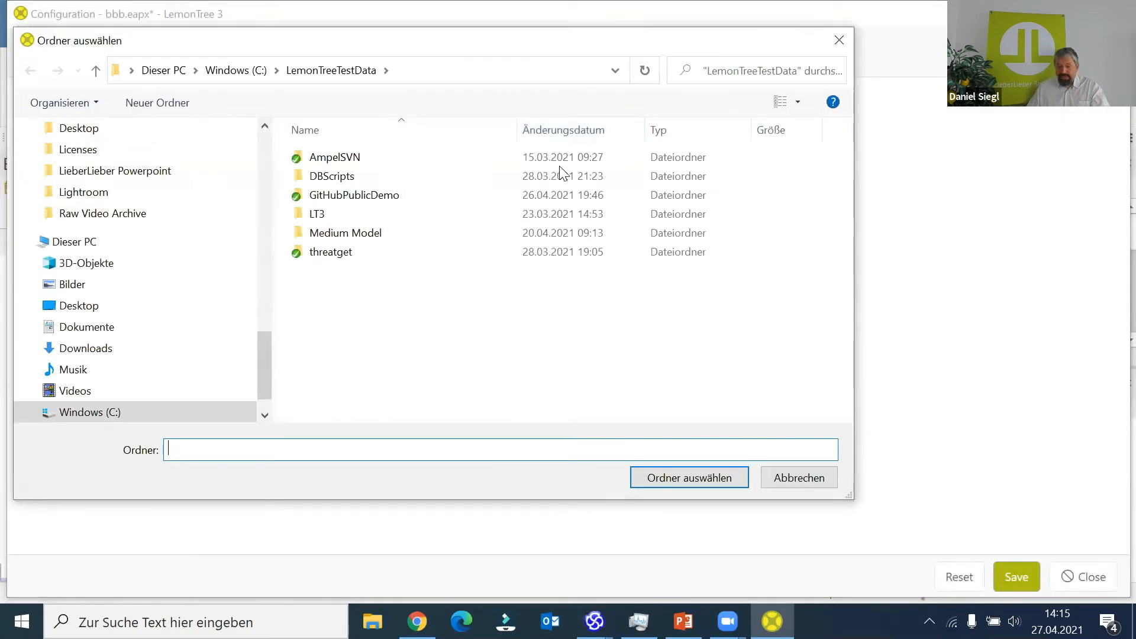
pyautogui.doubleClick(449, 201)
pyautogui.doubleClick(388, 261)
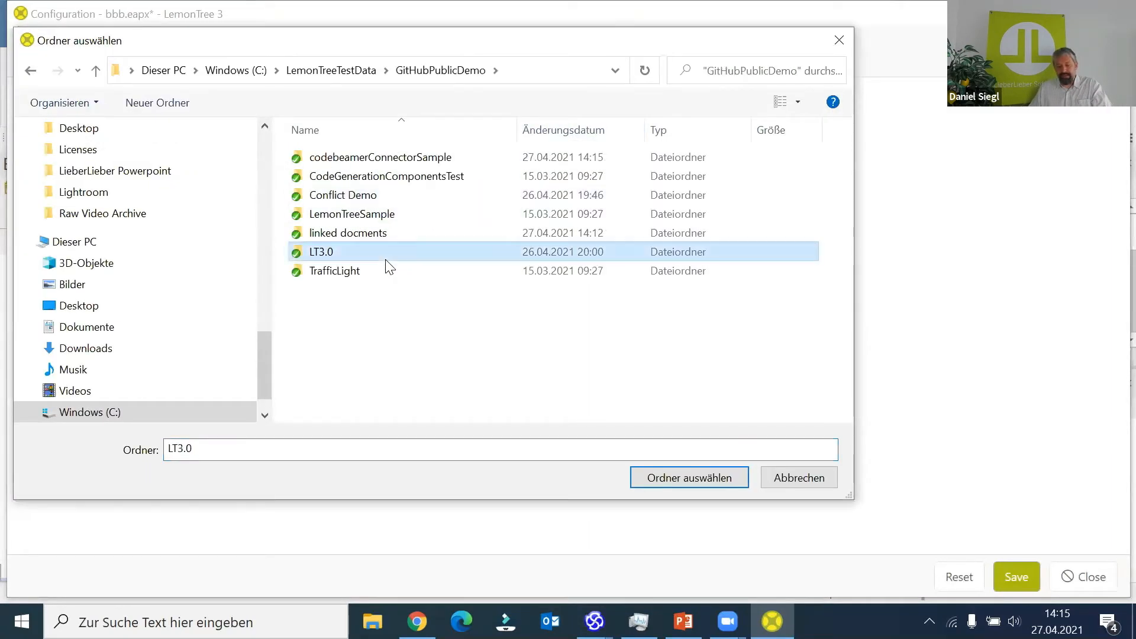
pyautogui.doubleClick(358, 158)
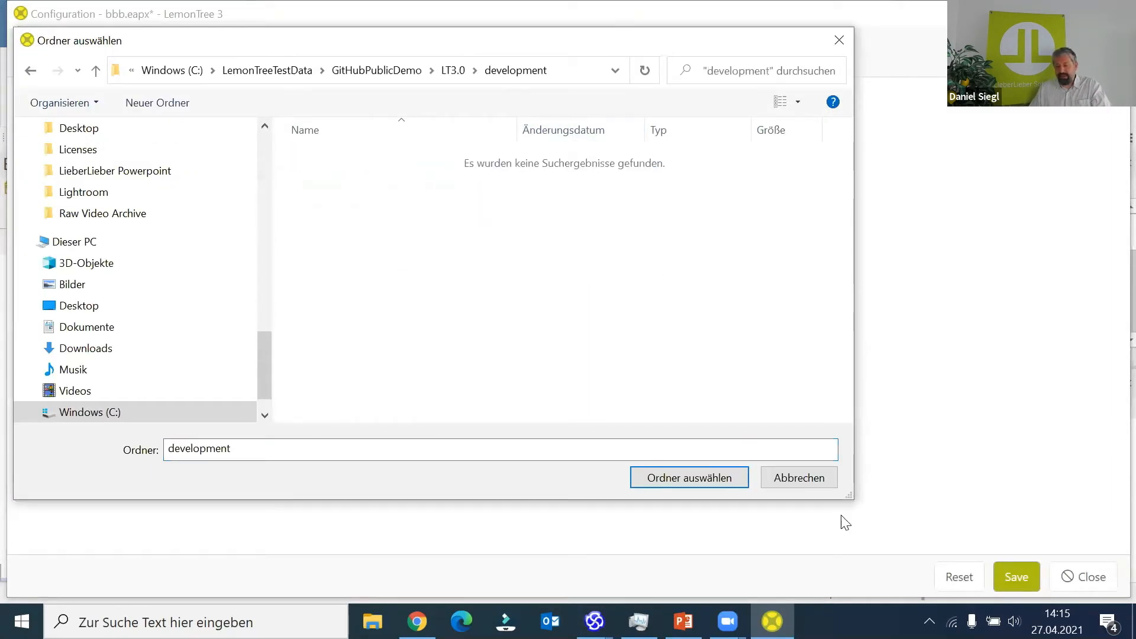
pyautogui.click(692, 482)
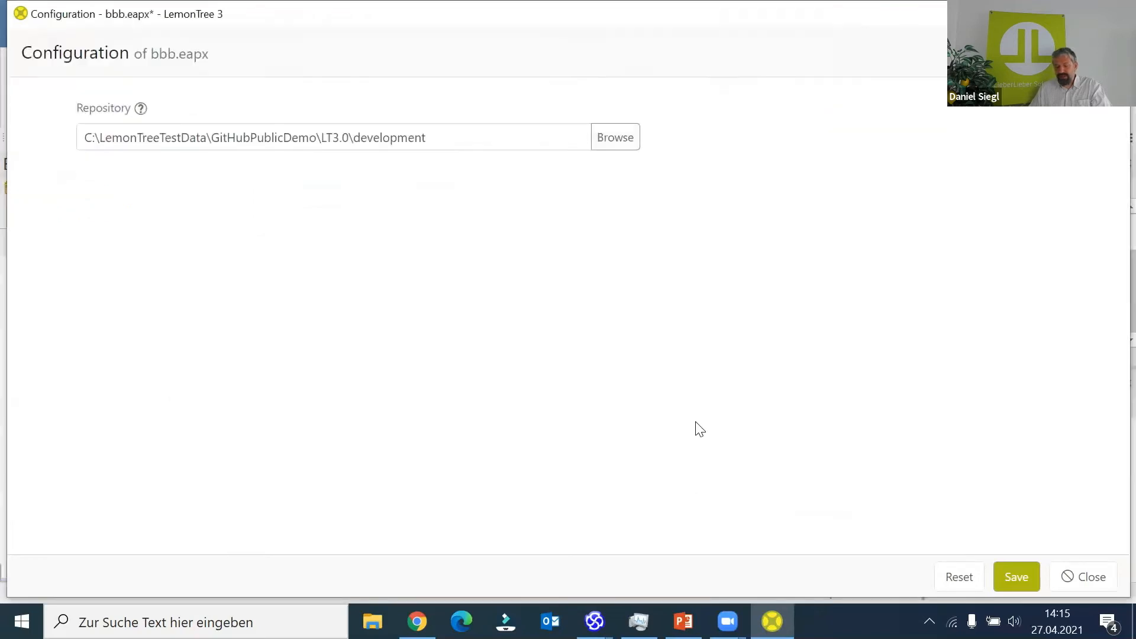
pyautogui.doubleClick(864, 8)
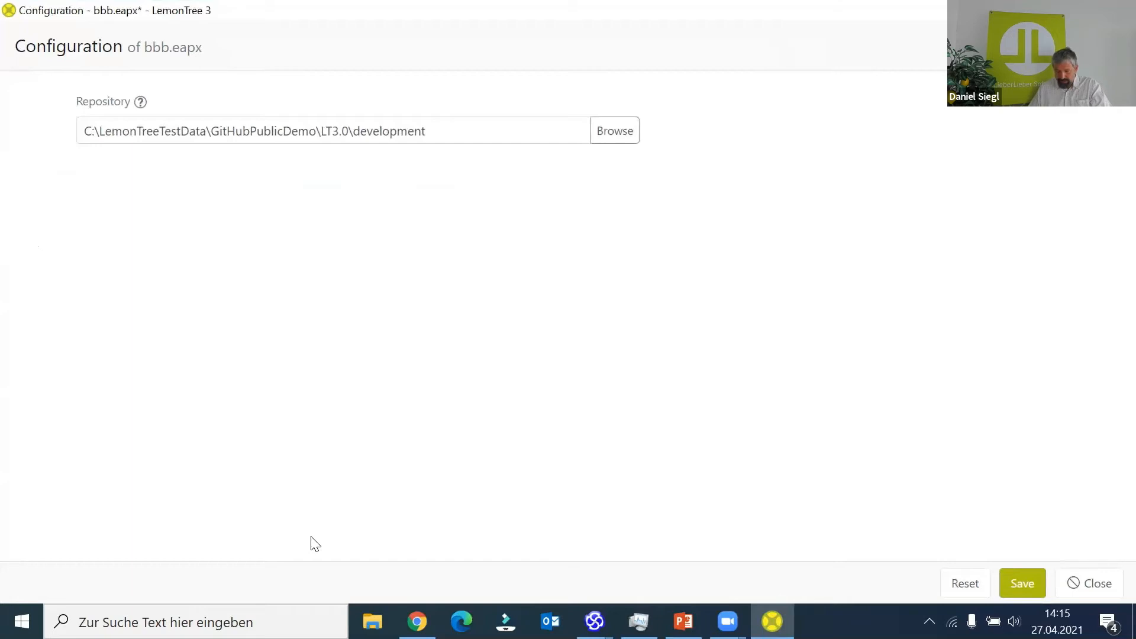
pyautogui.click(1027, 585)
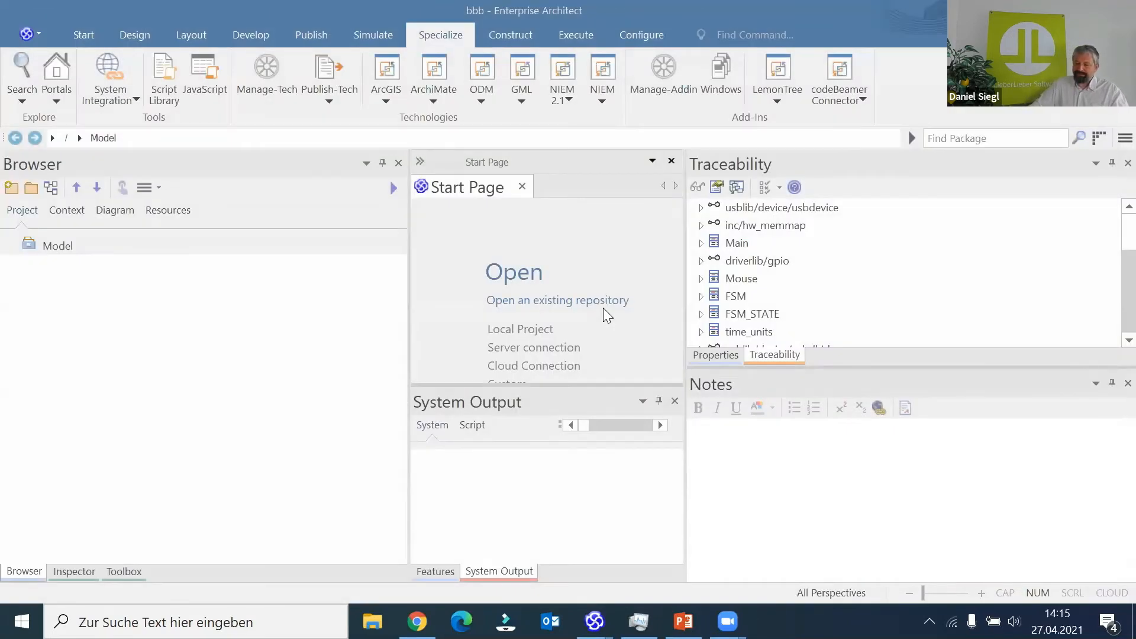
# - Reload the bbb project and expand the MPMS Specification and Configuration package
pyautogui.click(39, 34)
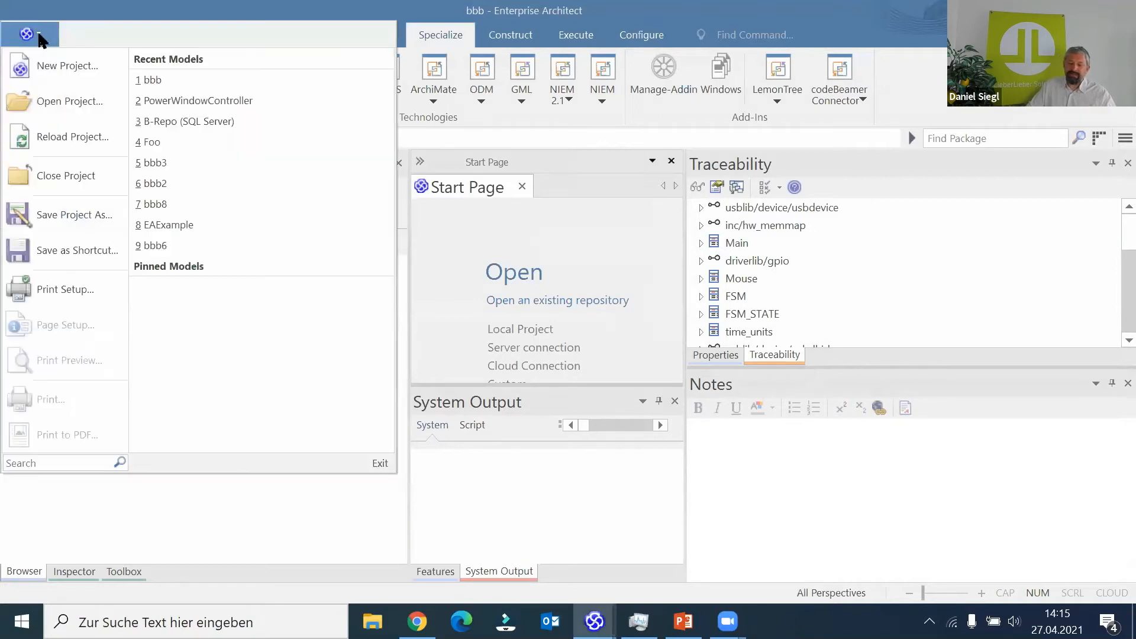
pyautogui.click(63, 136)
pyautogui.click(16, 264)
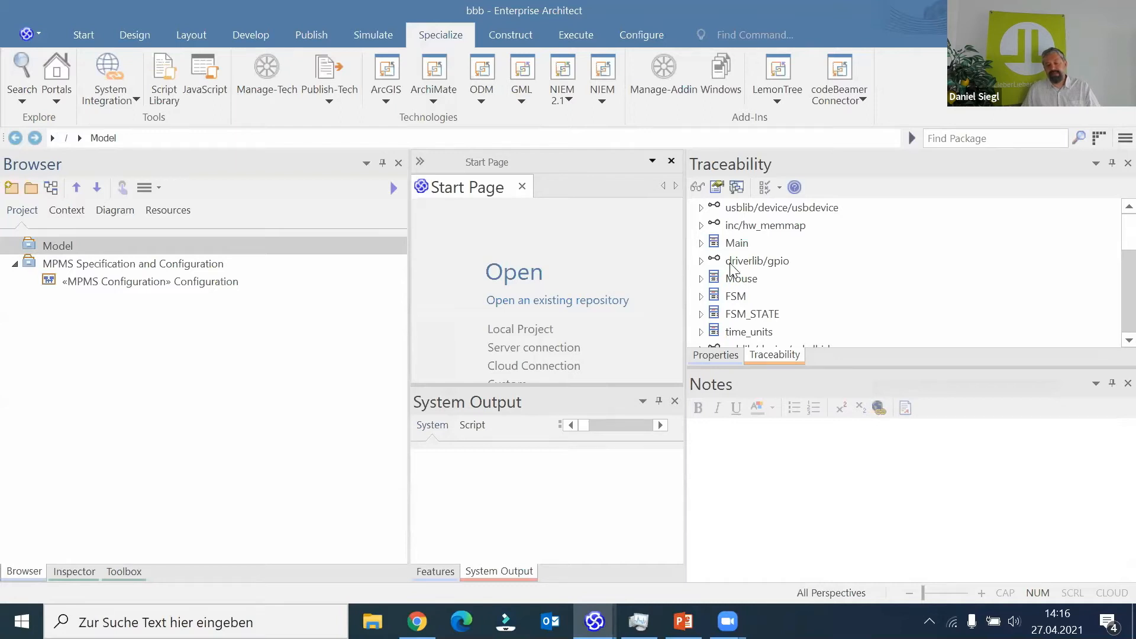
# - Import only the System Context component into bbb.eapx, excluding its dependencies Base Architecture and Domain Knowledge Model
pyautogui.click(787, 96)
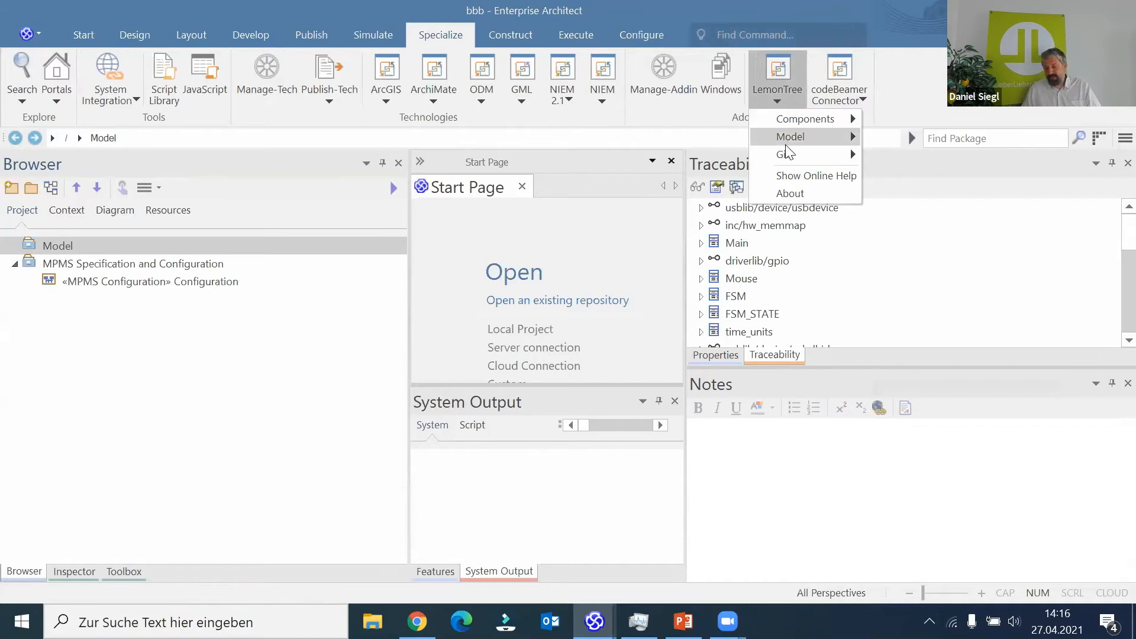
pyautogui.moveTo(798, 122)
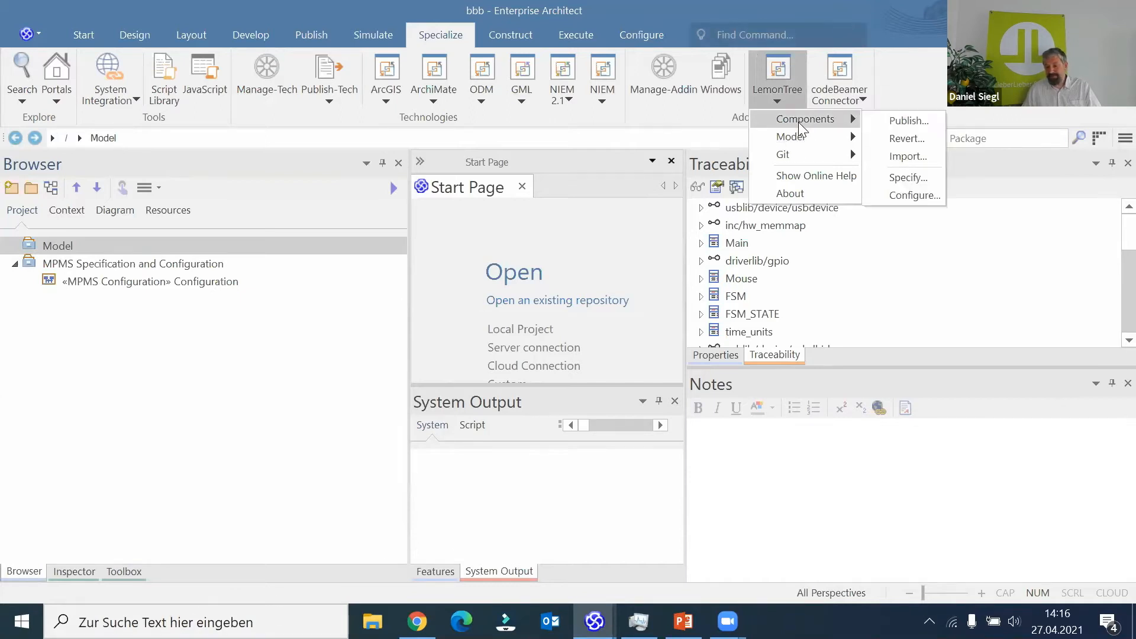
pyautogui.click(910, 155)
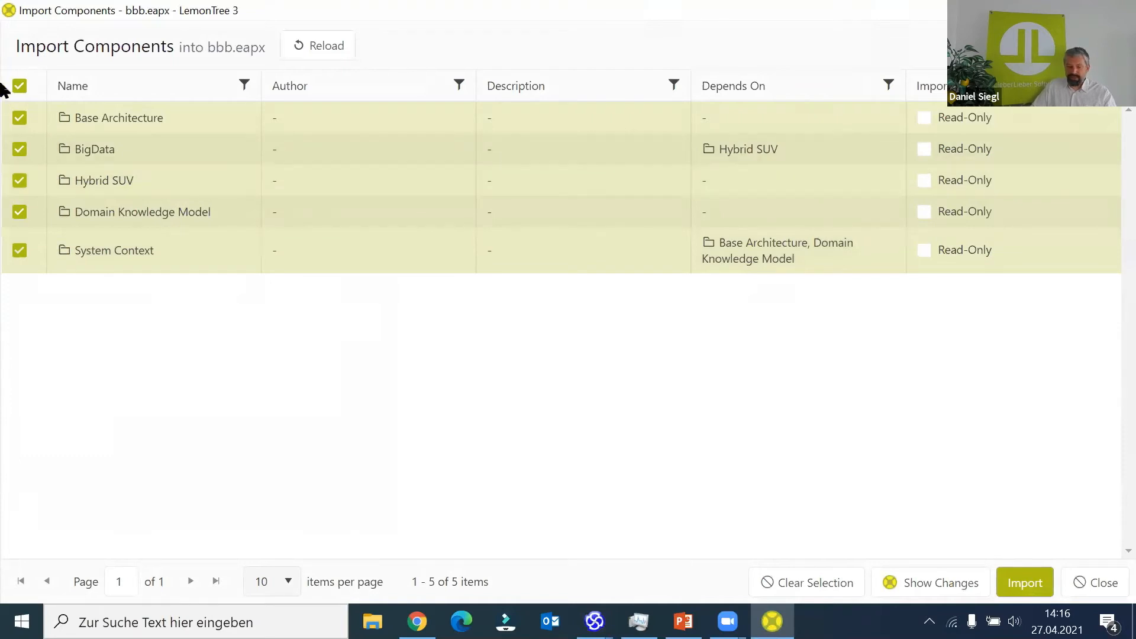
pyautogui.click(20, 87)
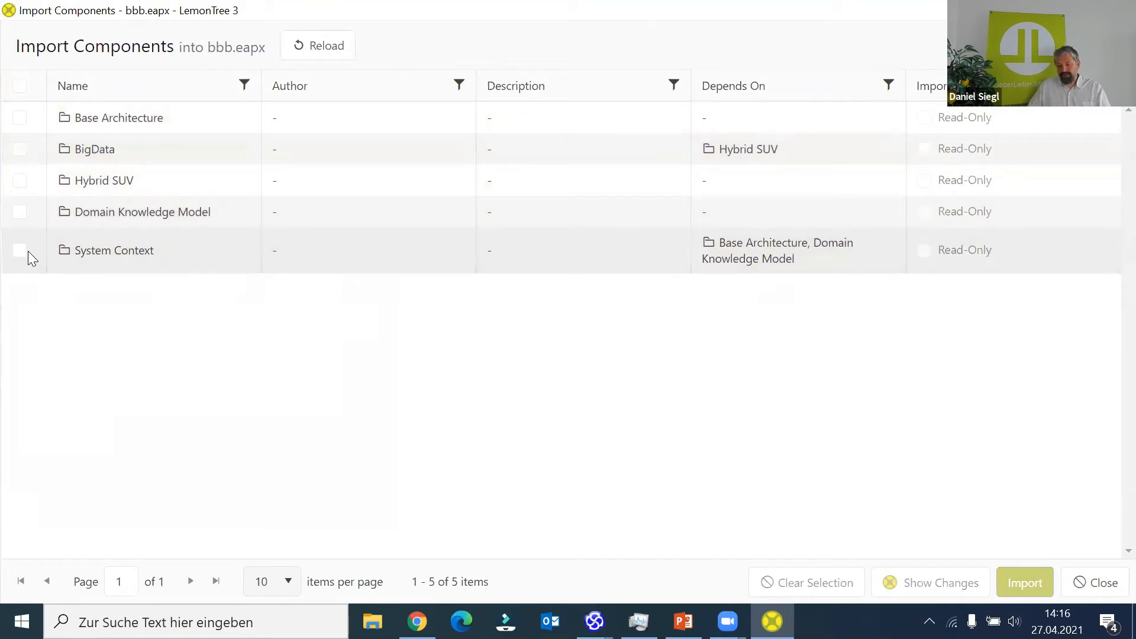
pyautogui.click(20, 250)
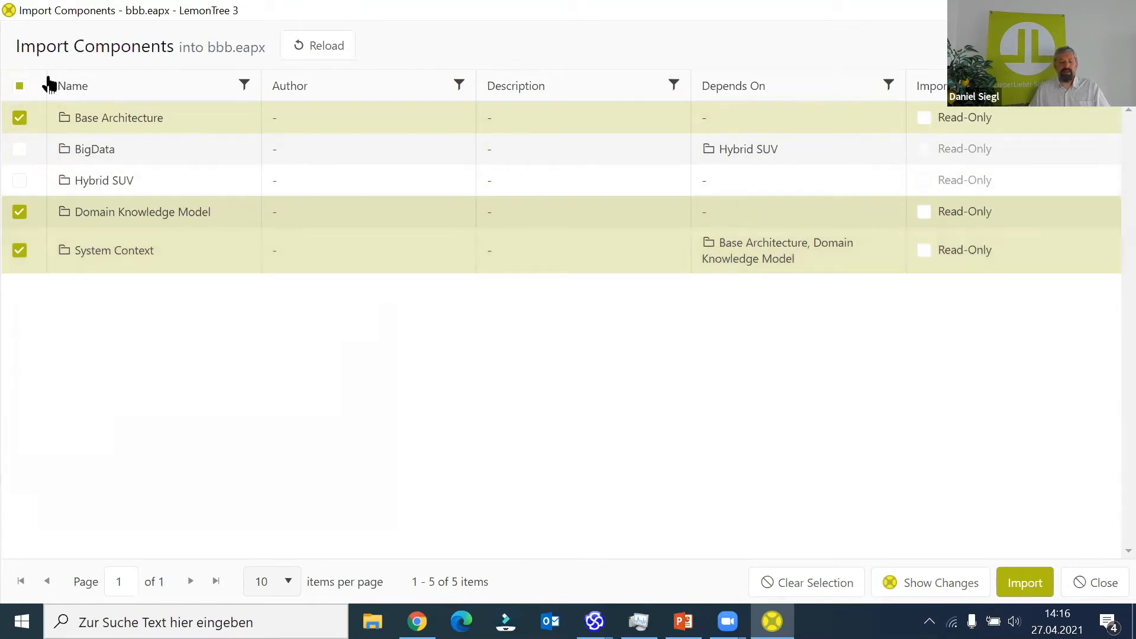
pyautogui.click(20, 119)
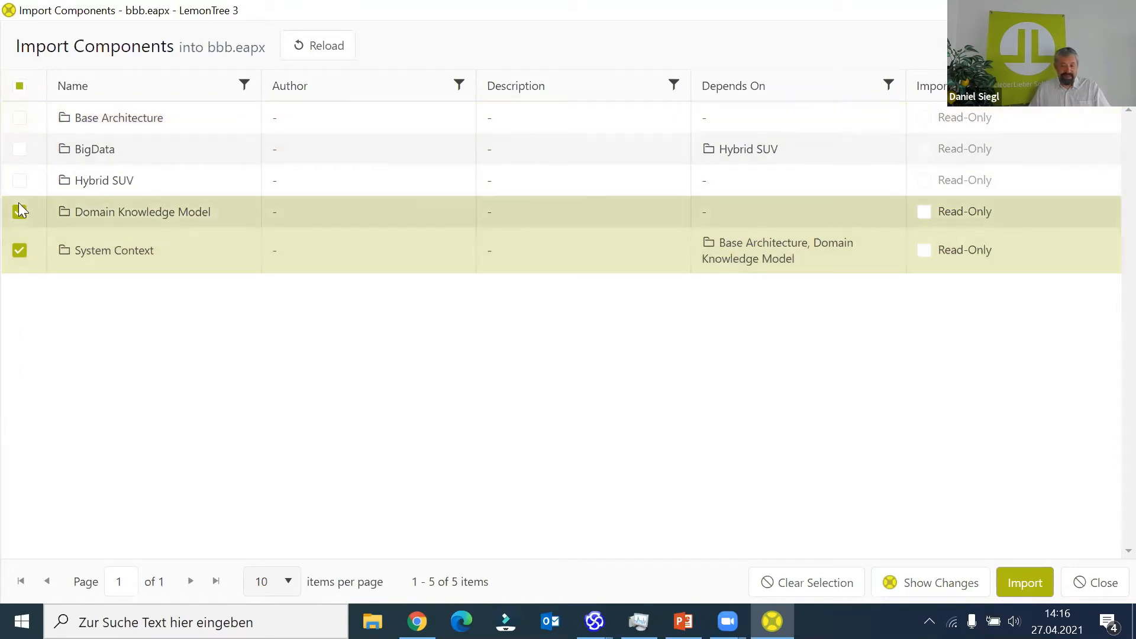
pyautogui.click(20, 212)
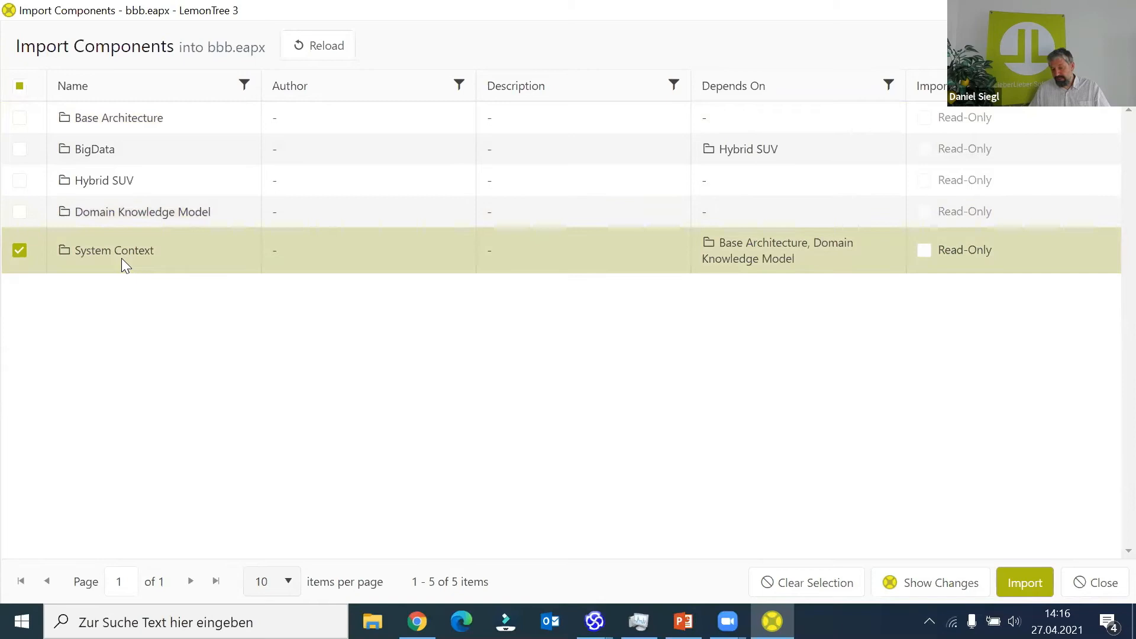
pyautogui.click(1025, 584)
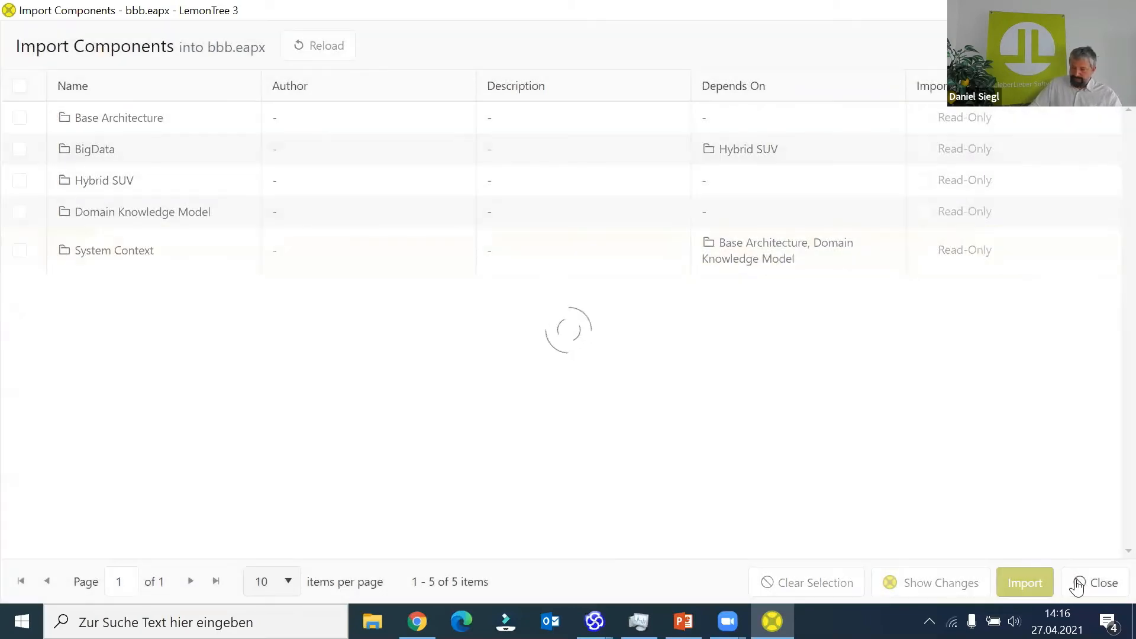
pyautogui.click(1086, 584)
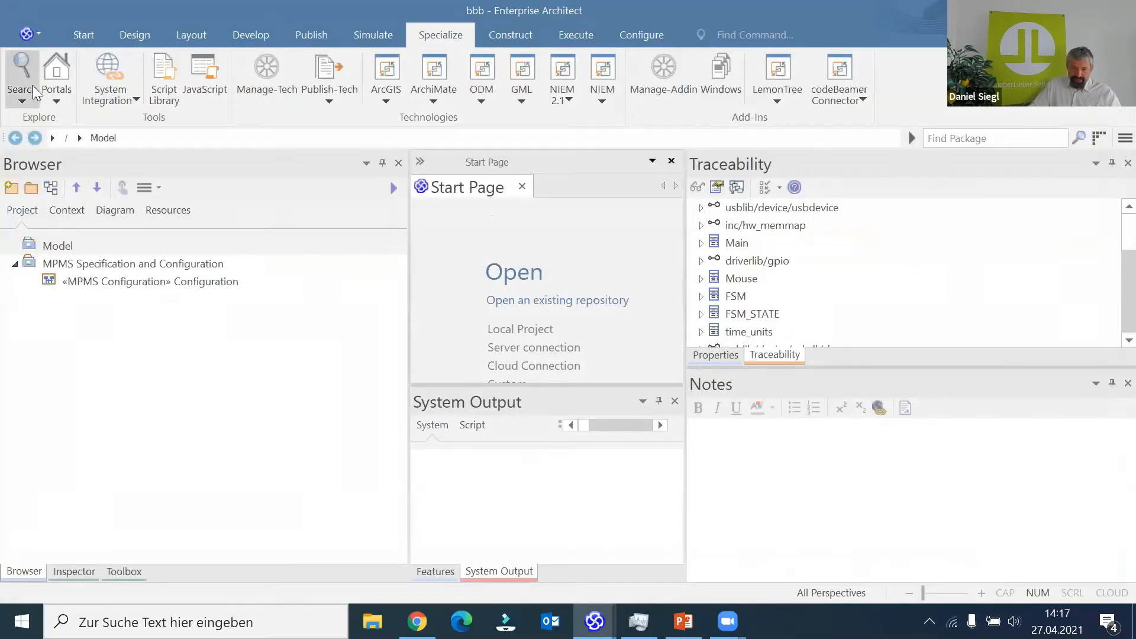
# - Reload the bbb project and open the System Context diagram in the imported VC1 model
pyautogui.click(38, 37)
pyautogui.click(62, 133)
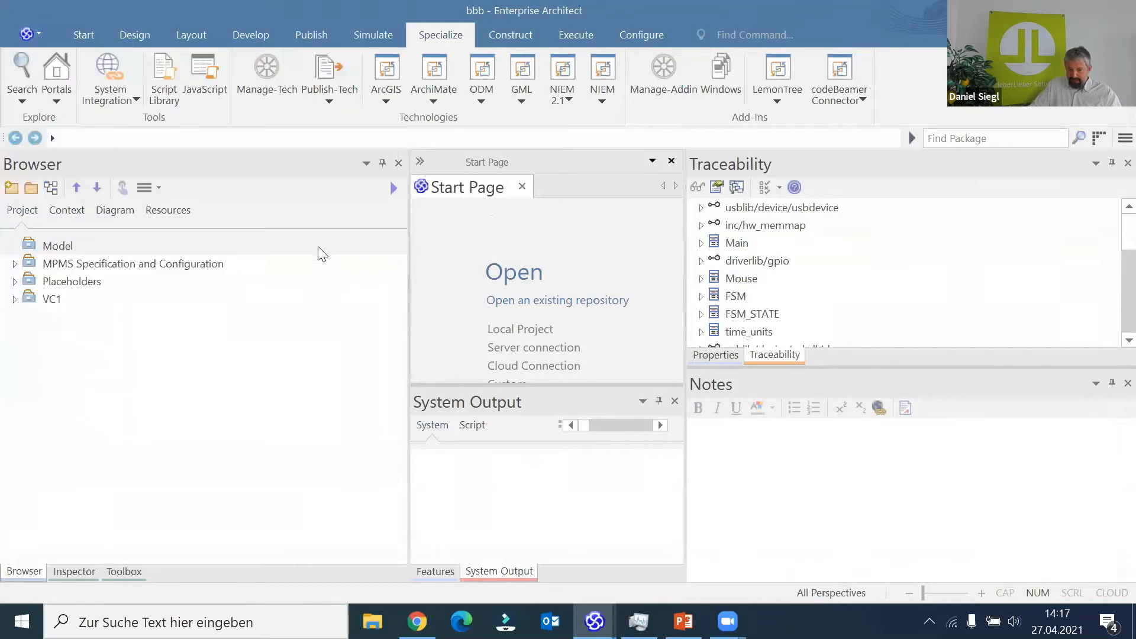
pyautogui.click(16, 298)
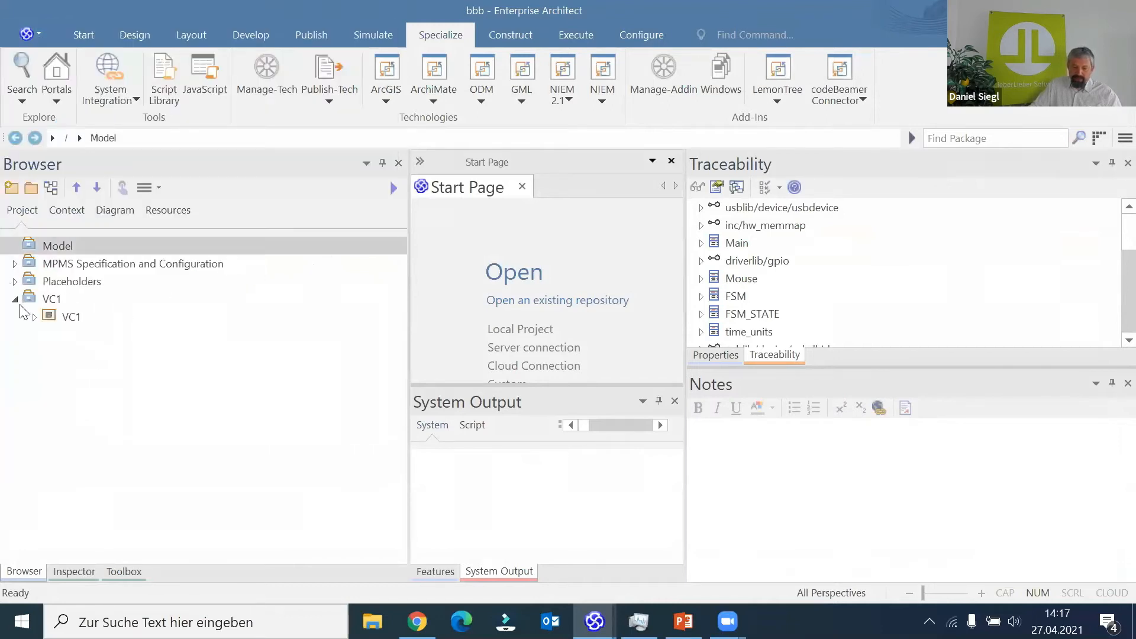
pyautogui.click(34, 316)
pyautogui.click(54, 335)
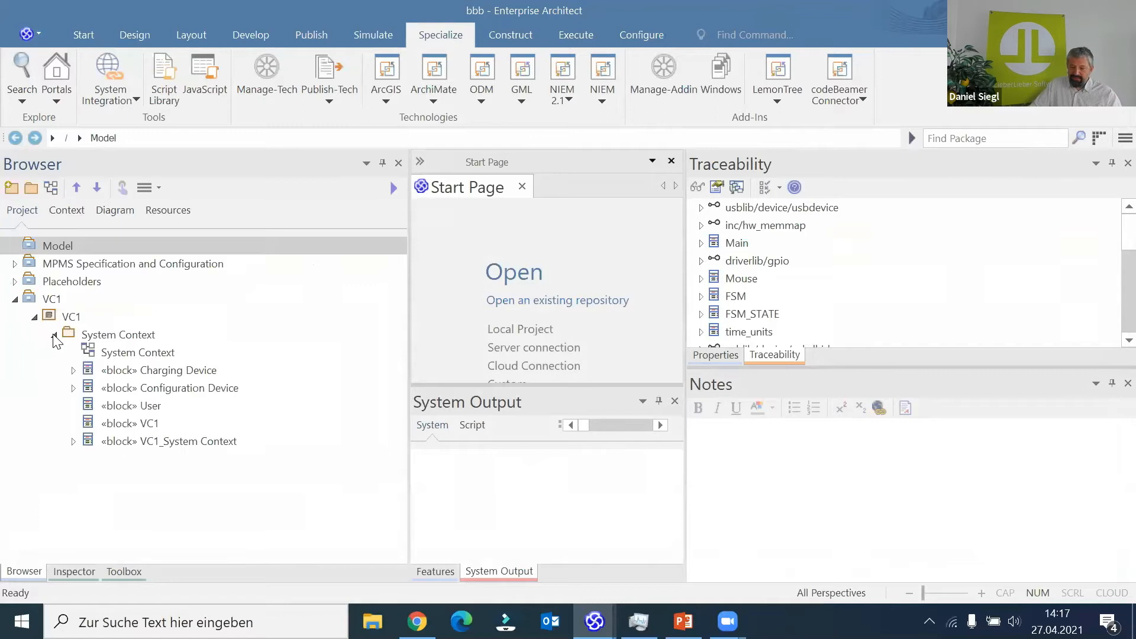
pyautogui.doubleClick(98, 354)
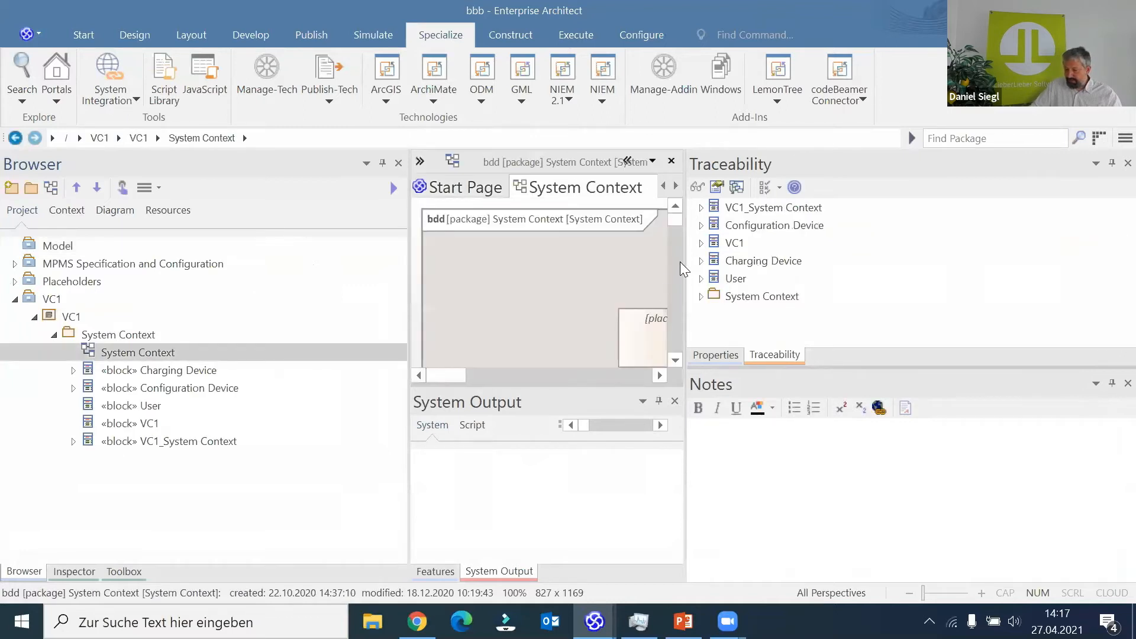
# - Enlarge the System Context diagram area in width and height, and expand the Placeholders package in the project tree
pyautogui.moveTo(685, 261); pyautogui.dragTo(1124, 261)
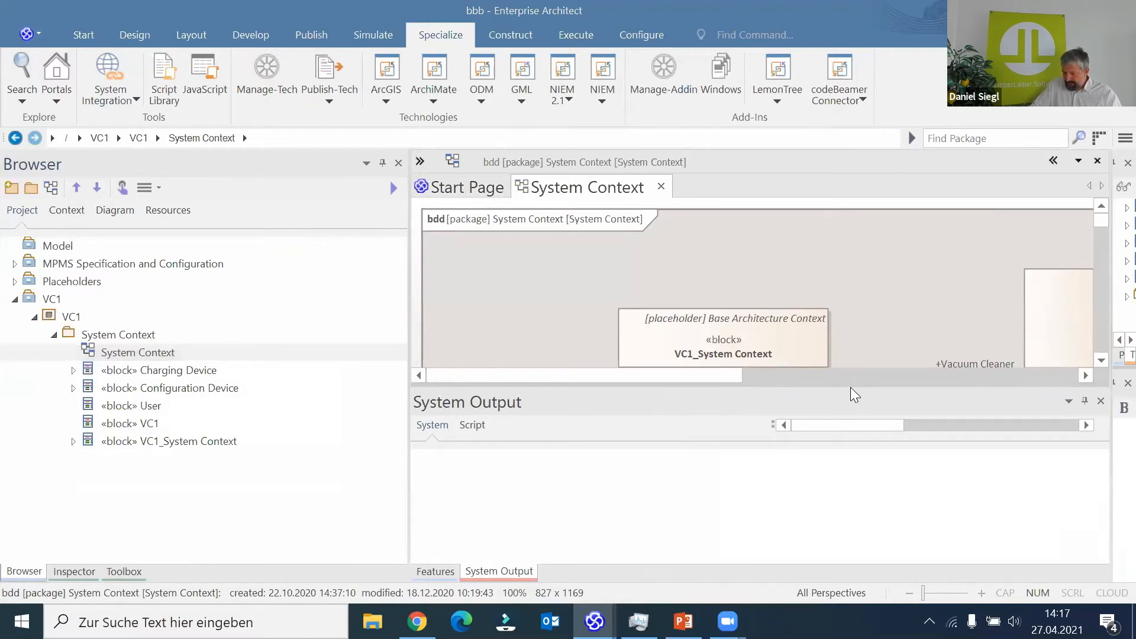
pyautogui.moveTo(850, 384); pyautogui.dragTo(873, 525)
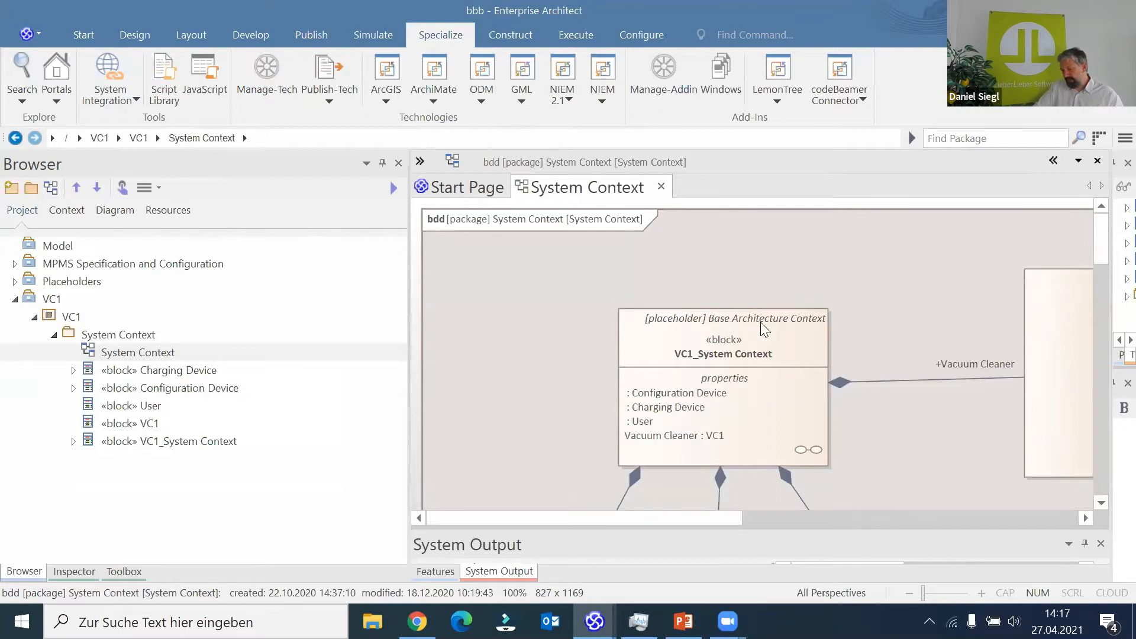
pyautogui.click(15, 281)
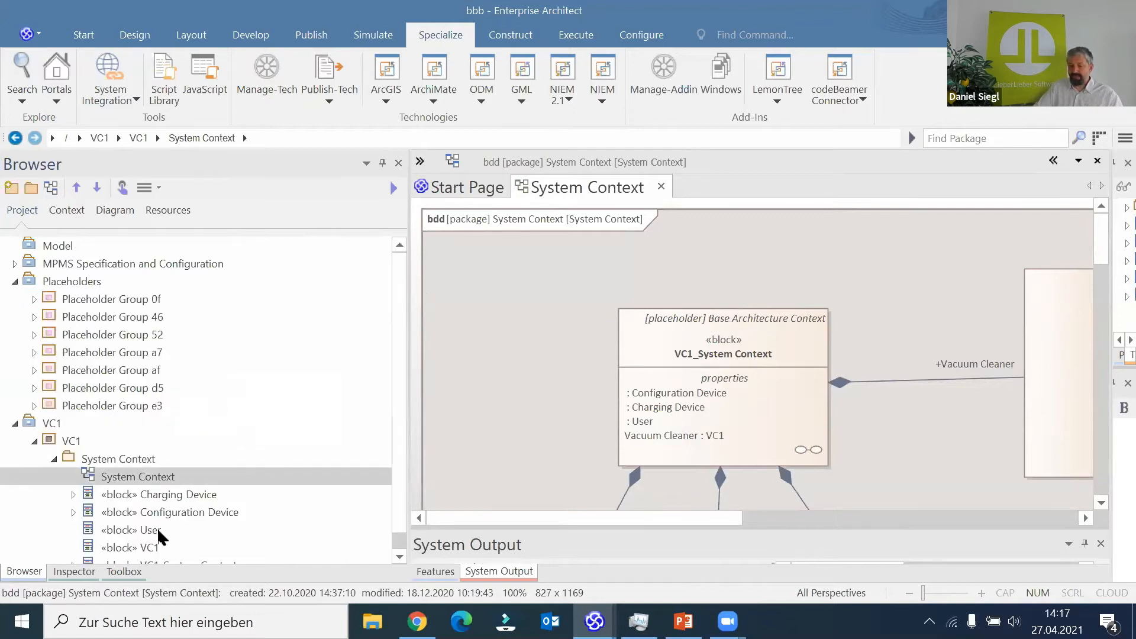
# - Add an actor beside the VC1_System Context block on the System Context diagram and connect it to the block with a Trace relationship
pyautogui.click(119, 572)
pyautogui.moveTo(52, 251); pyautogui.dragTo(492, 318)
pyautogui.moveTo(561, 323); pyautogui.dragTo(640, 342)
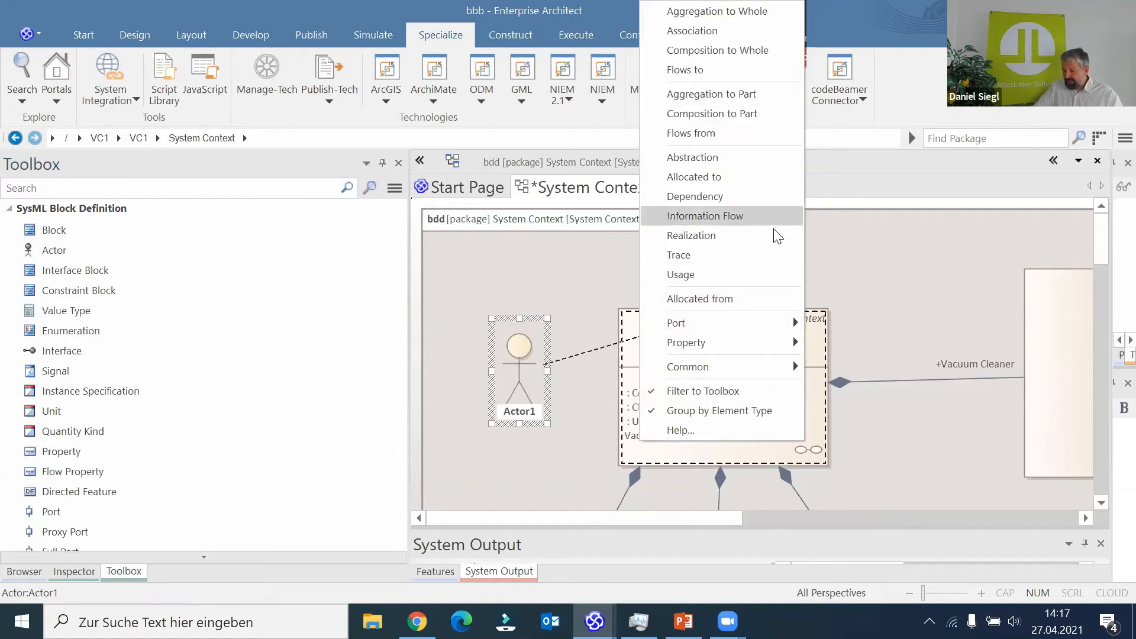
pyautogui.click(752, 255)
pyautogui.click(565, 276)
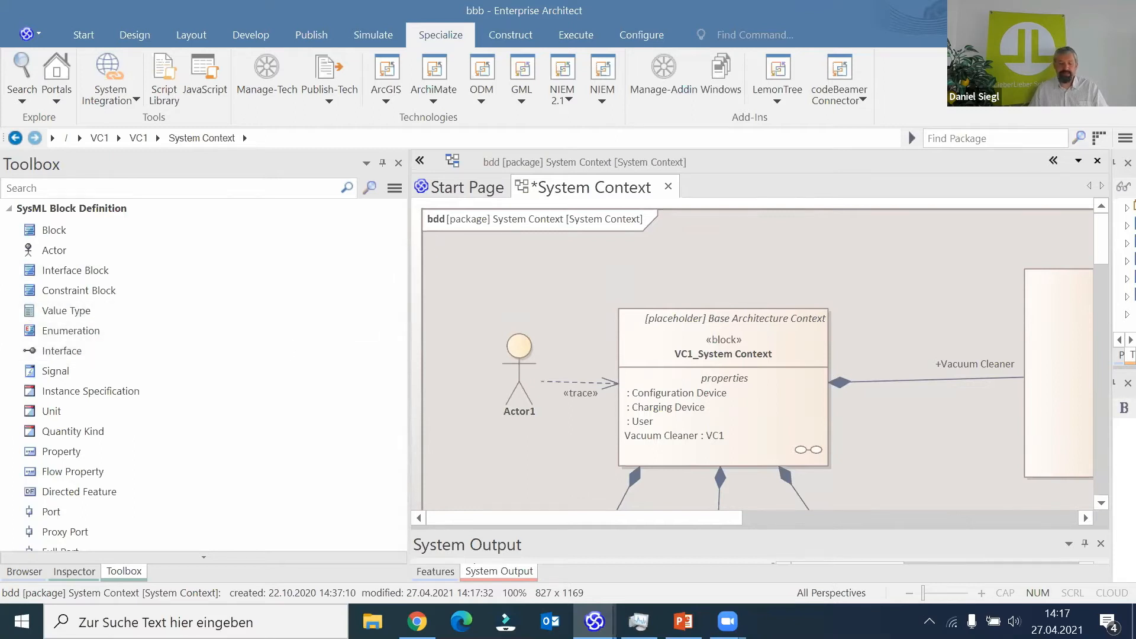
pyautogui.click(23, 571)
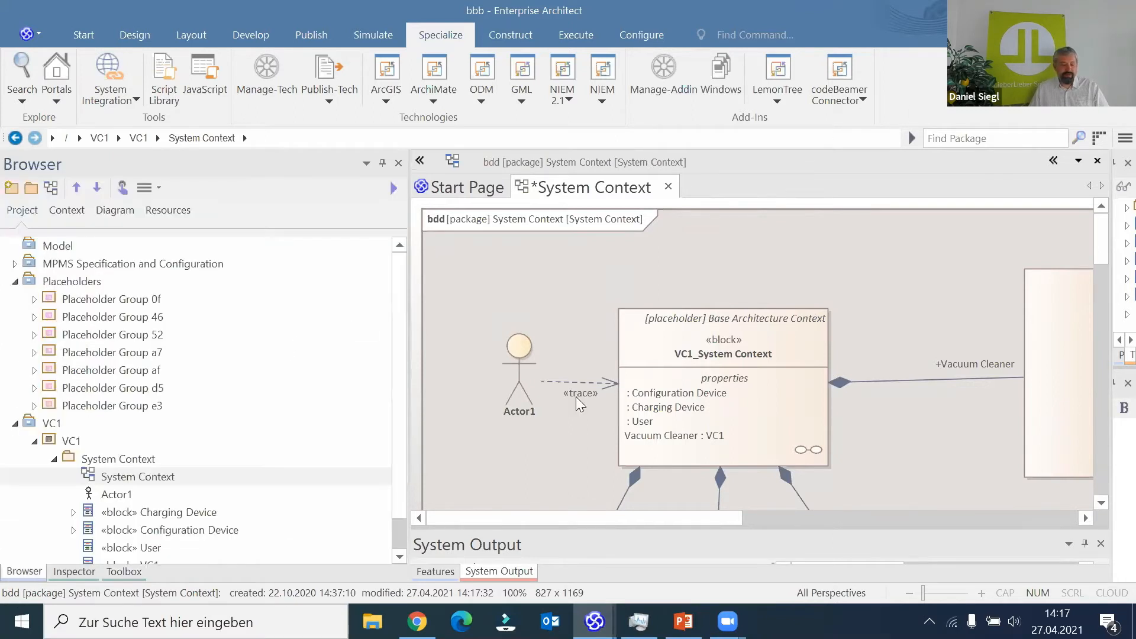
# - Import the Base Architecture and Domain Knowledge Model components into bbb.eapx as read-only, excluding BigData and Hybrid SUV
pyautogui.click(787, 100)
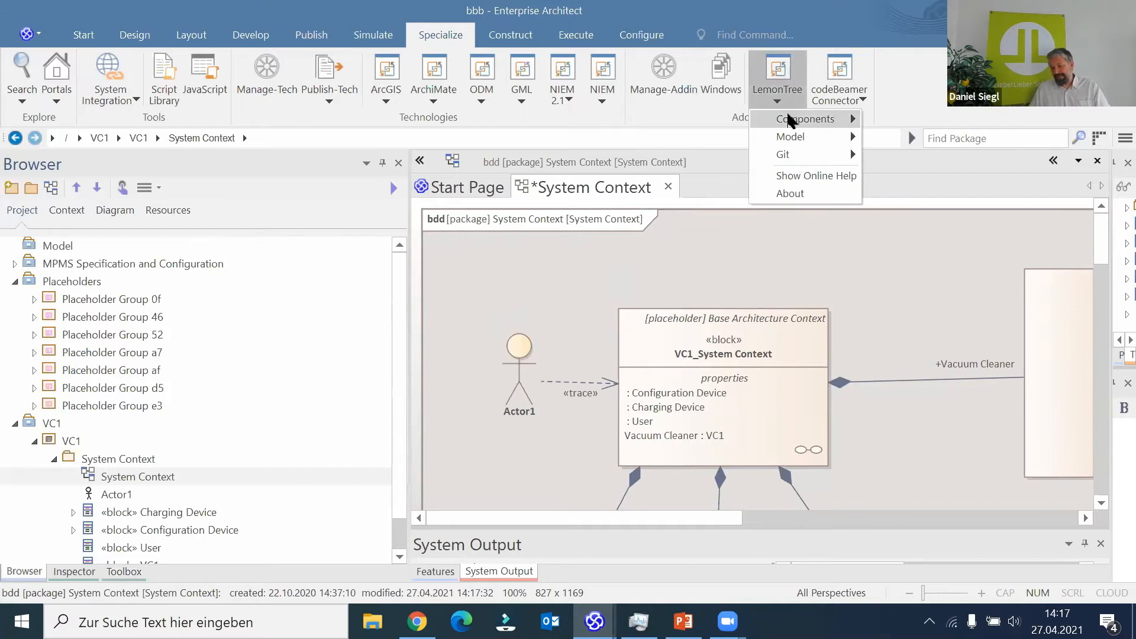
pyautogui.moveTo(789, 118)
pyautogui.click(879, 155)
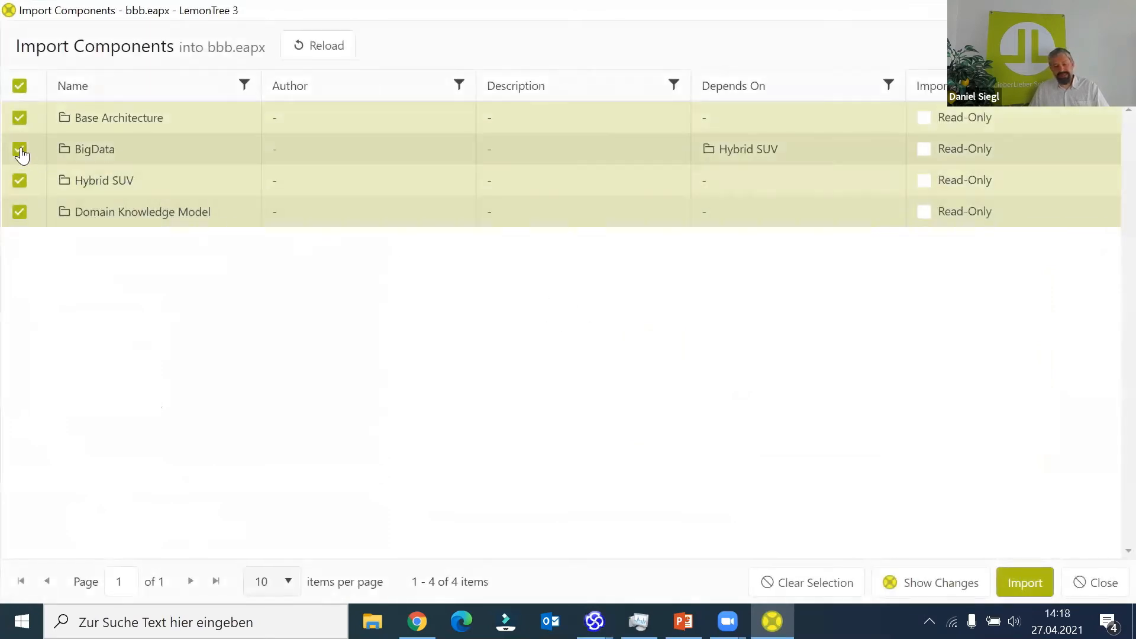
pyautogui.click(20, 180)
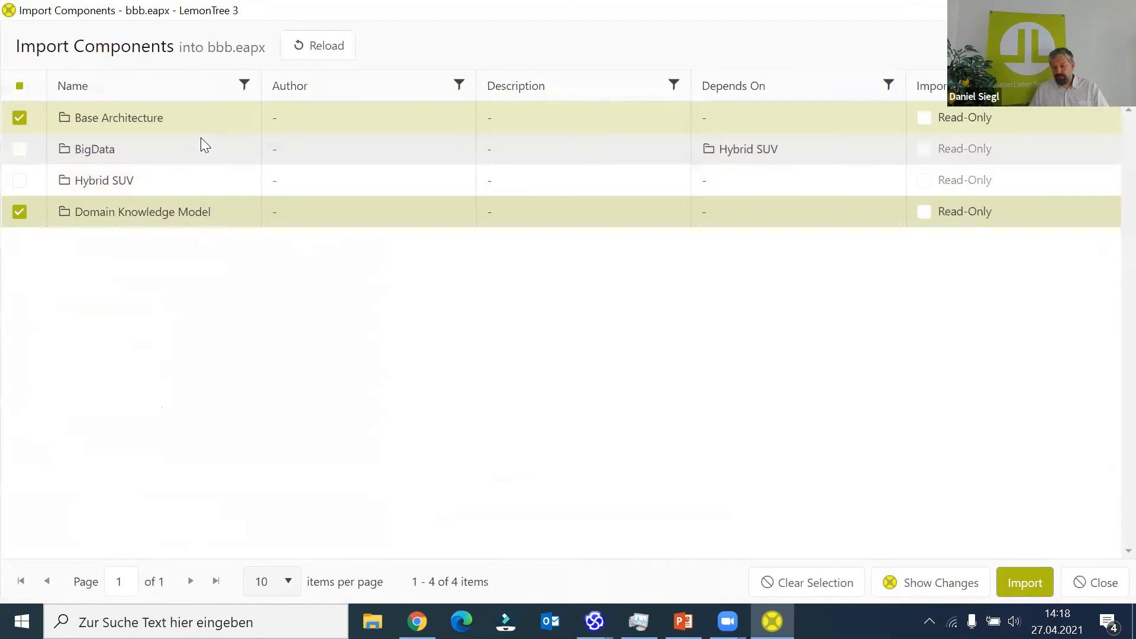
pyautogui.click(925, 119)
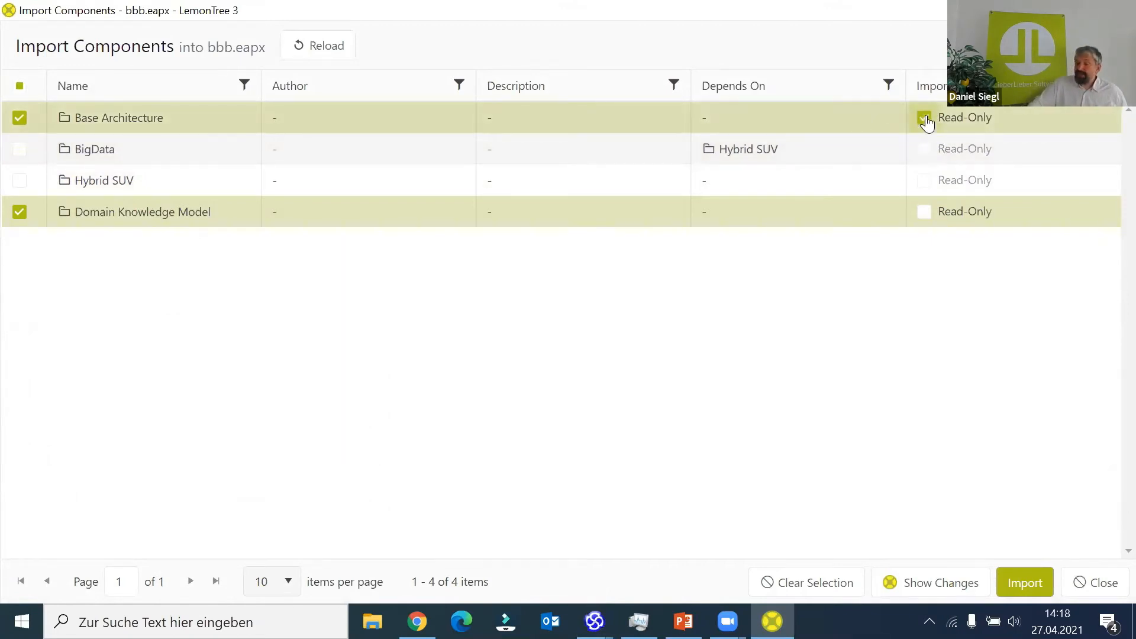
pyautogui.click(925, 214)
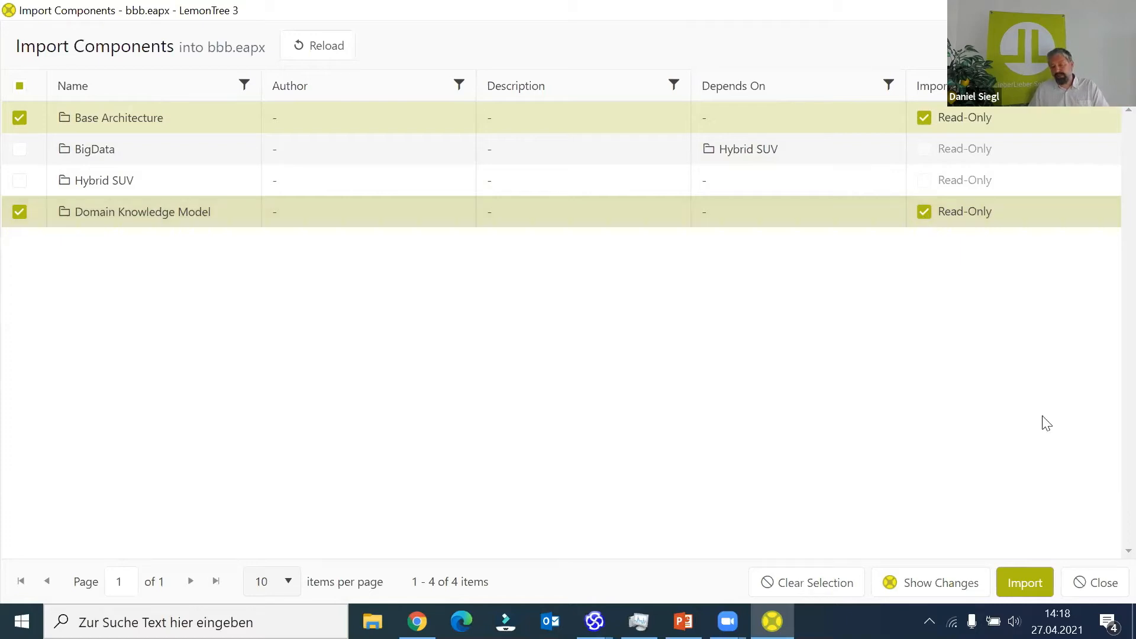
pyautogui.click(1025, 586)
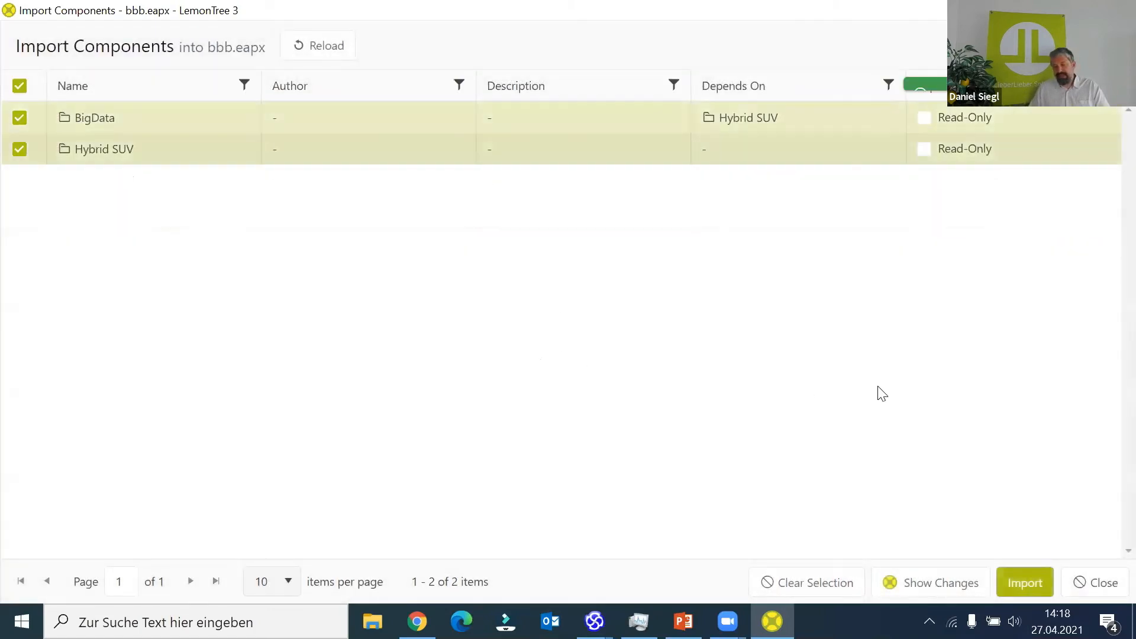
pyautogui.click(1100, 586)
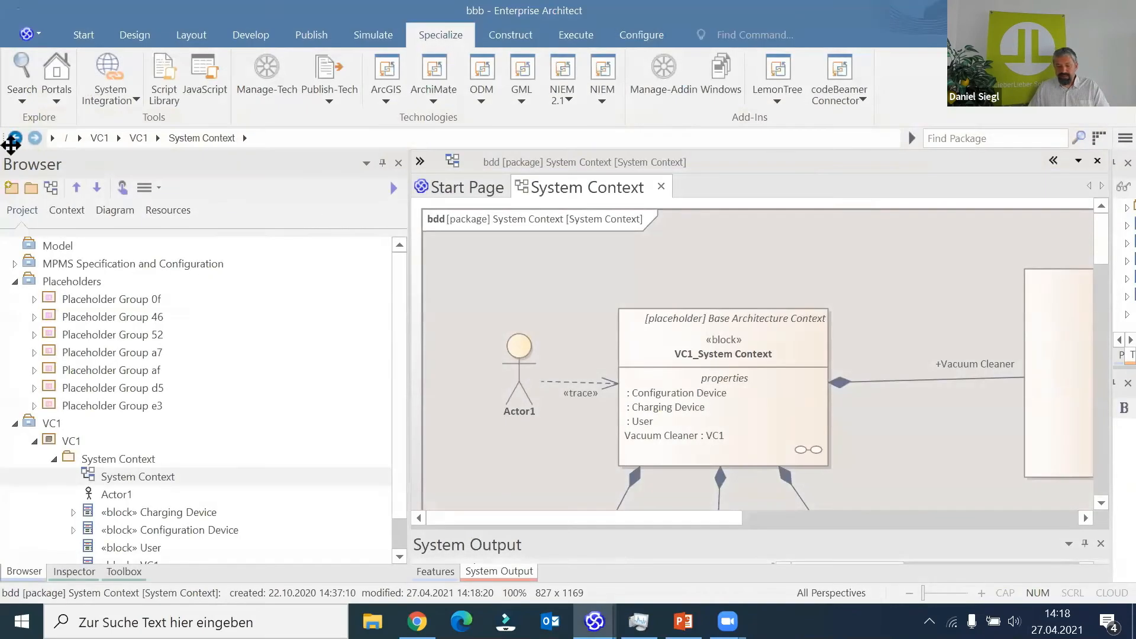
# - Reload the bbb project and expand Referenced Components down to the contents of the Base Architecture package
pyautogui.click(33, 37)
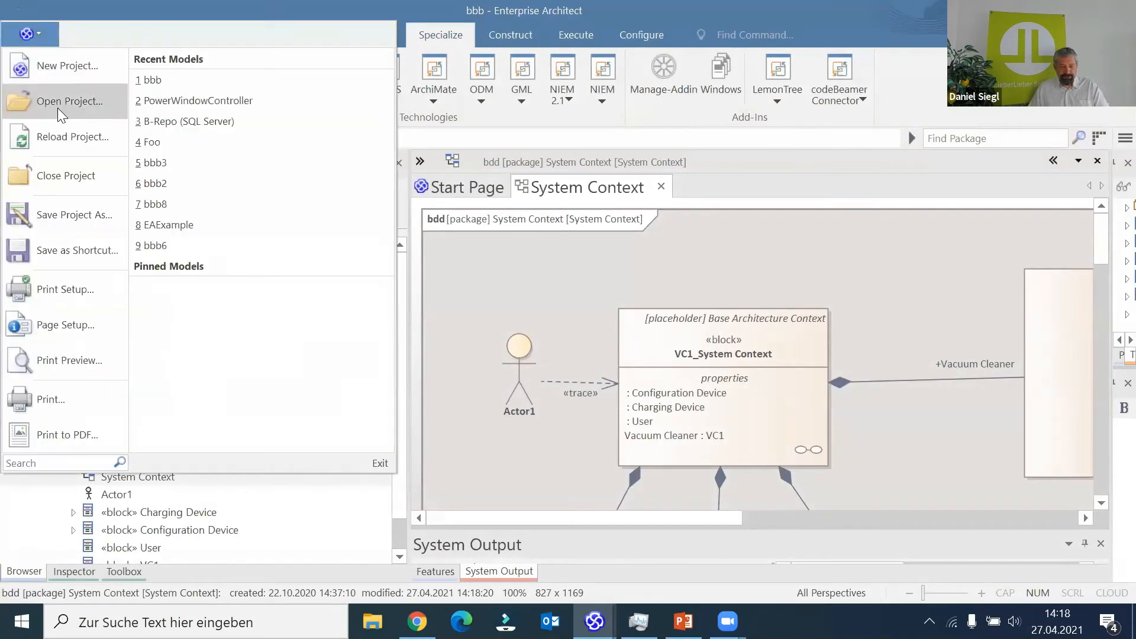
pyautogui.click(65, 144)
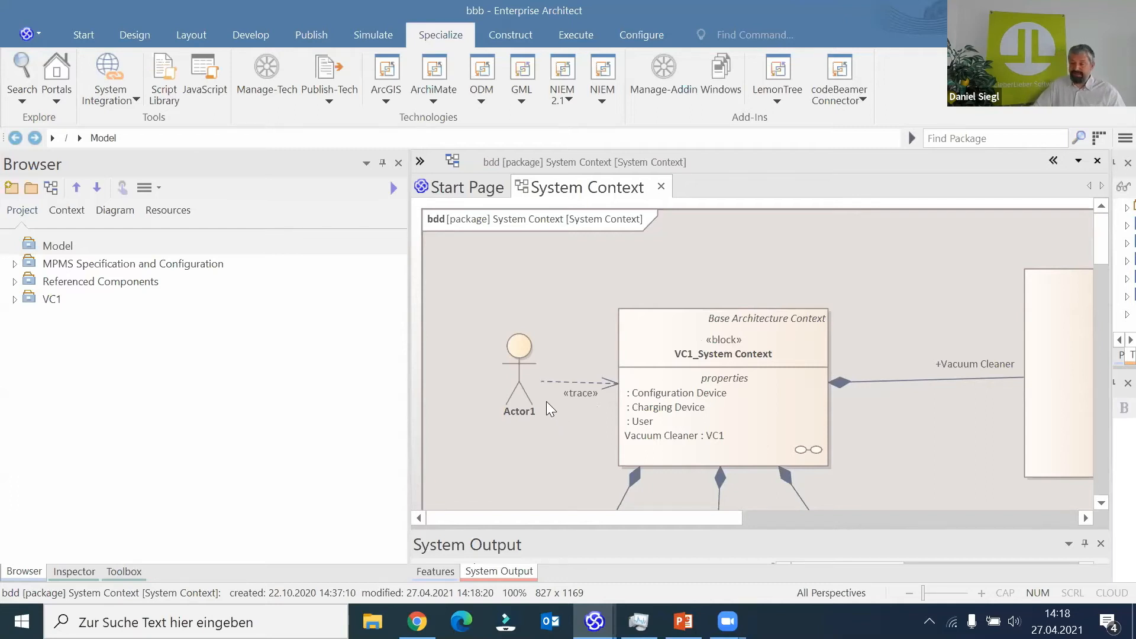
pyautogui.click(15, 282)
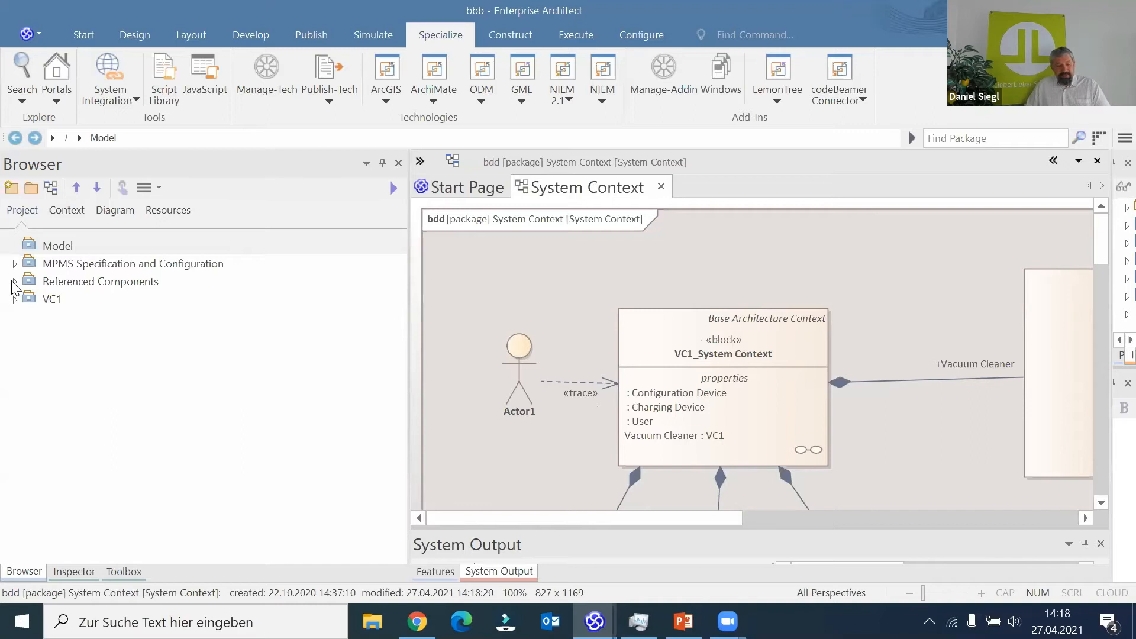
pyautogui.click(35, 300)
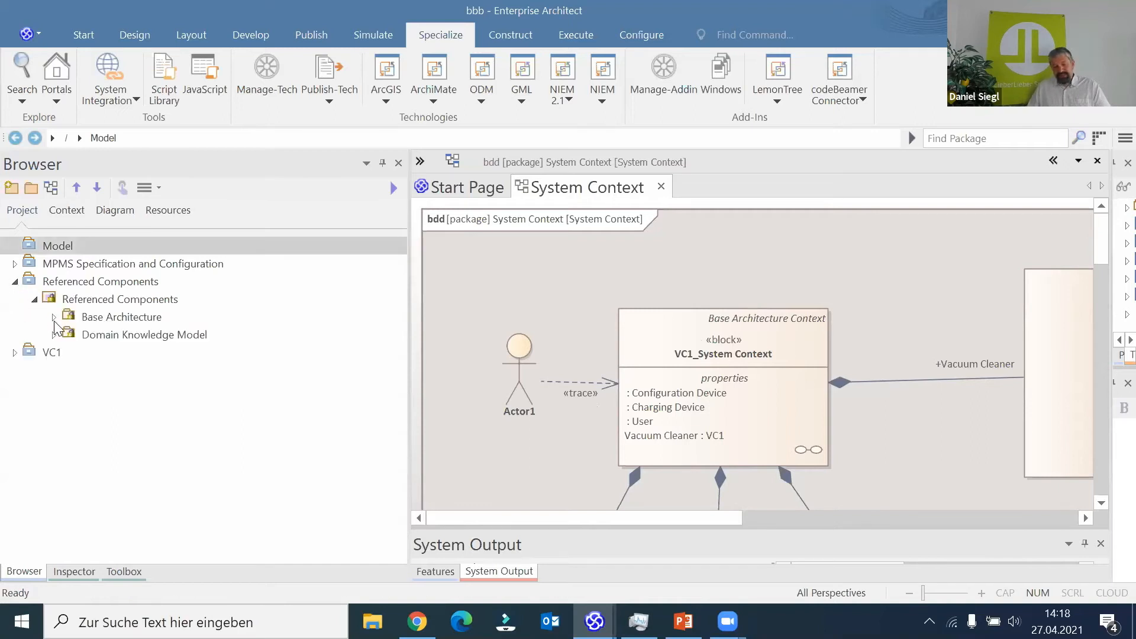
pyautogui.click(53, 318)
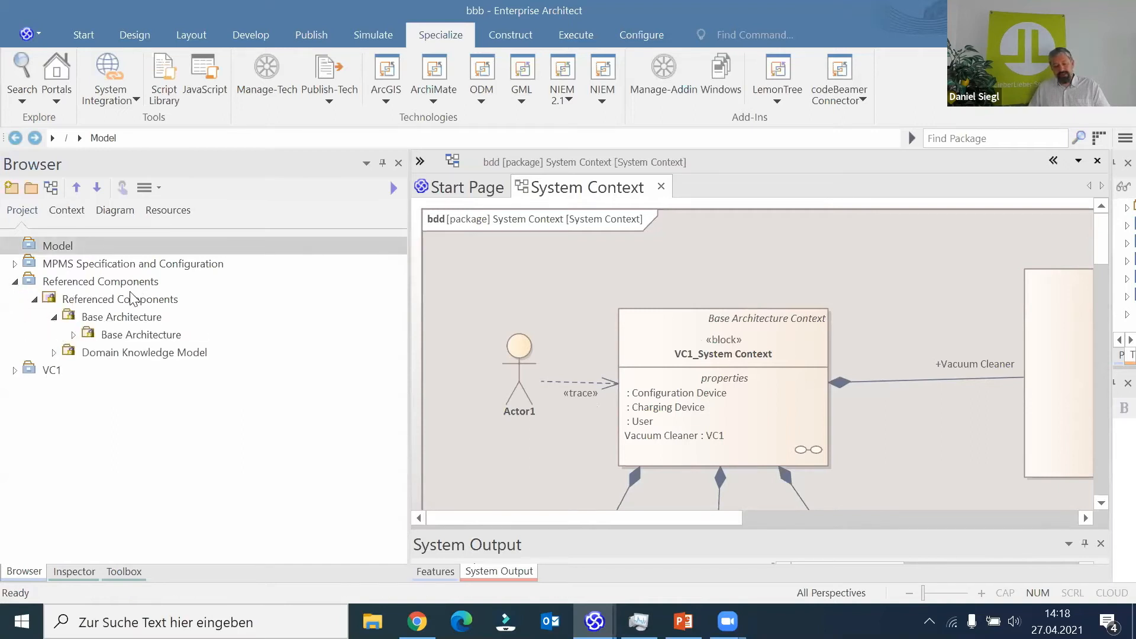
pyautogui.click(73, 334)
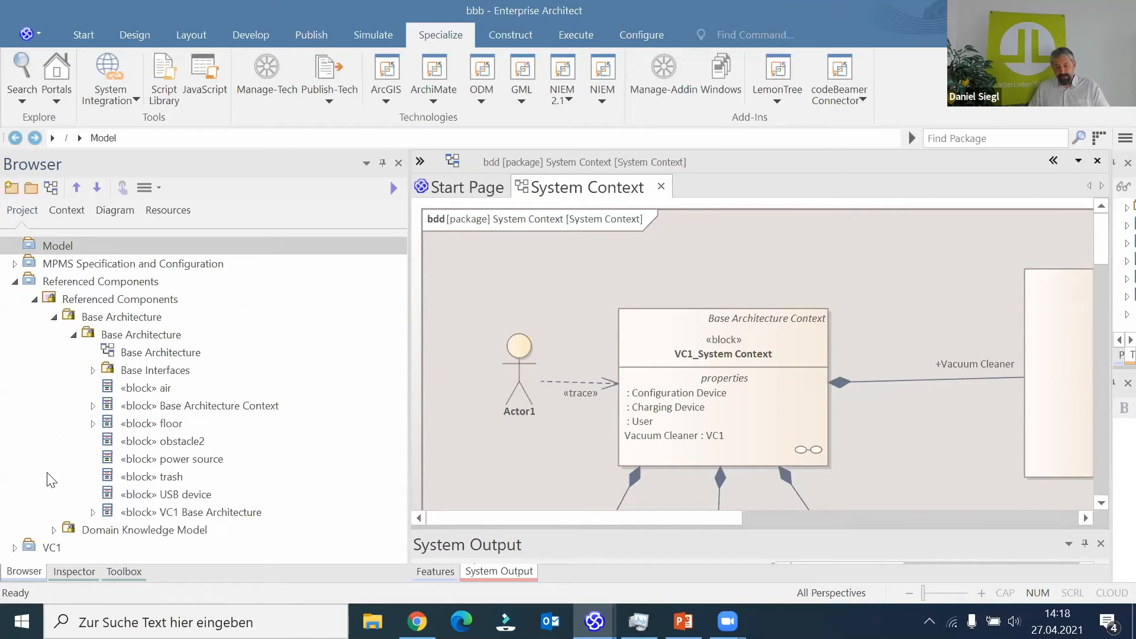
# - Expand the referenced Domain Knowledge Model down to the contents of its System Domain Knowledge and Domain Model packages
pyautogui.click(54, 531)
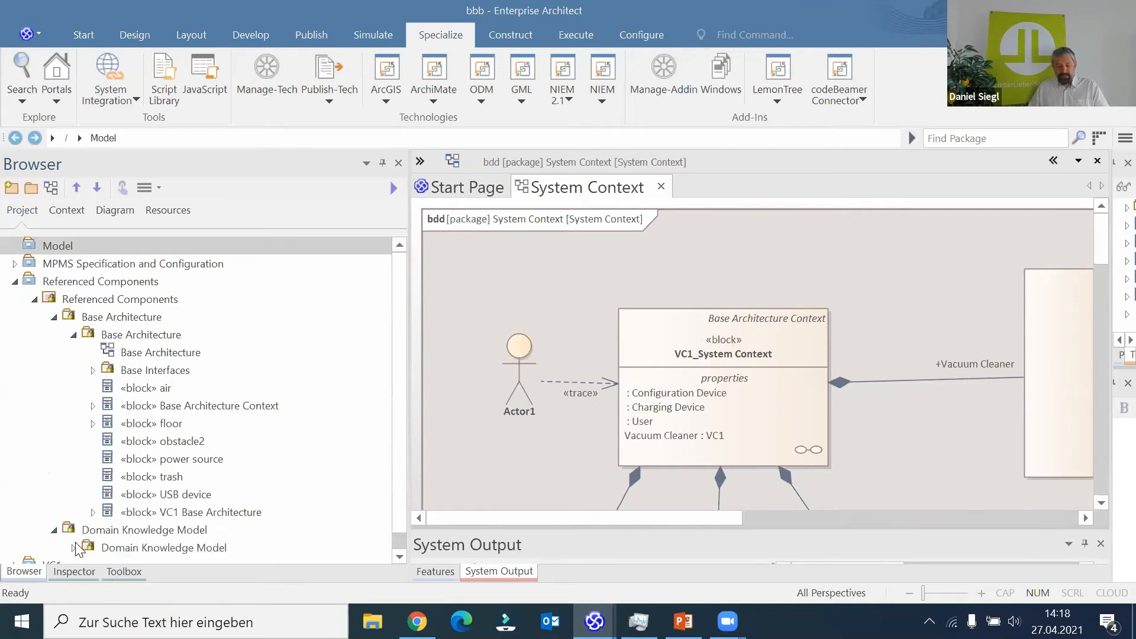
pyautogui.click(73, 548)
pyautogui.click(93, 530)
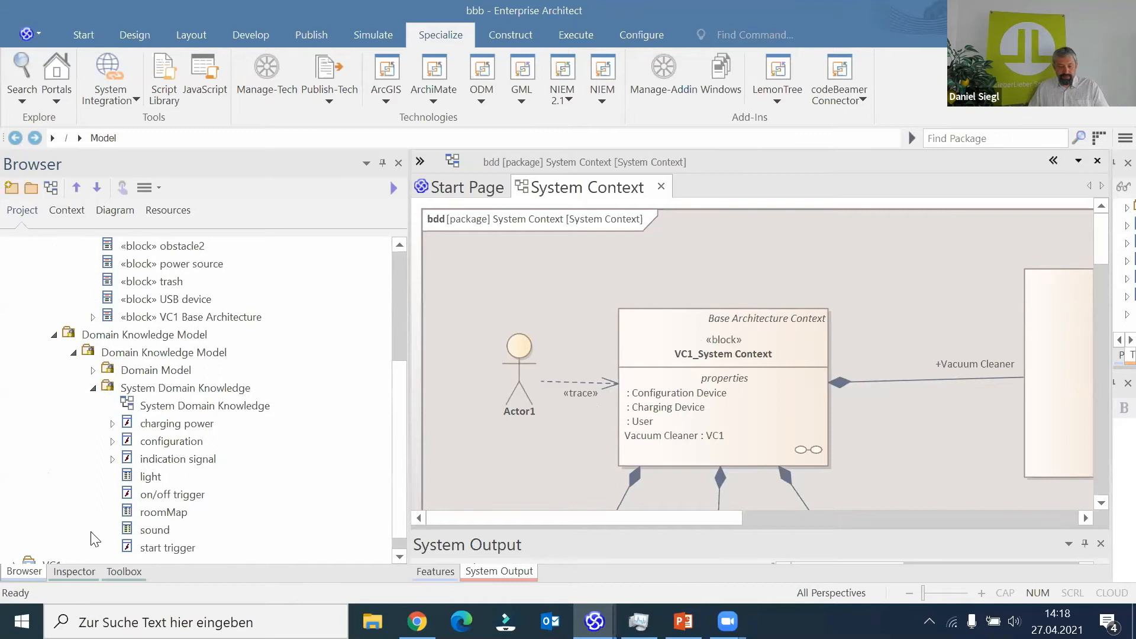
pyautogui.click(99, 369)
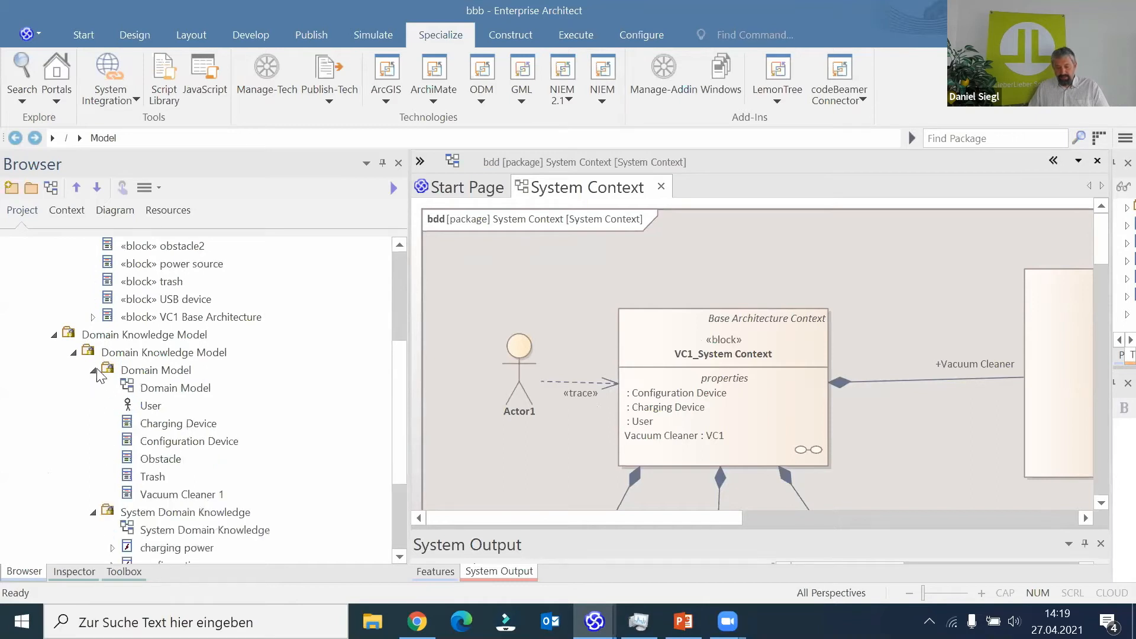
# - Place the Charging Device element from the Domain Model package on the System Context diagram, above the Vacuum Cleaner connector
pyautogui.click(180, 421)
pyautogui.moveTo(955, 276); pyautogui.dragTo(920, 245)
pyautogui.click(530, 363)
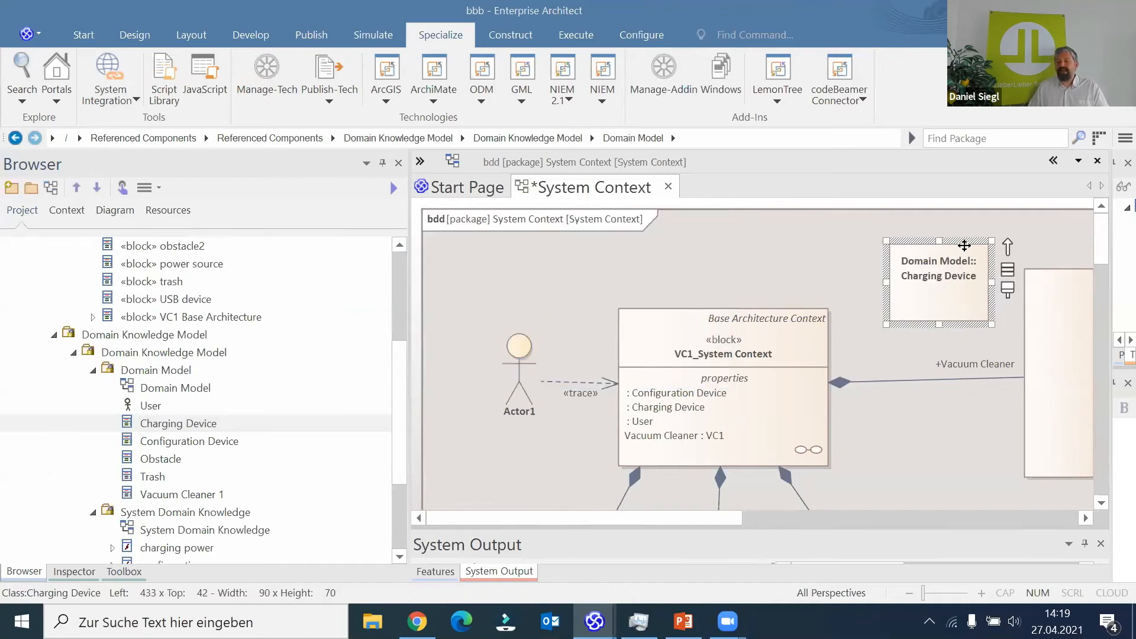
# - Try to create a connector from the read-only Charging Device element to the VC1_System Context block
pyautogui.moveTo(1006, 246); pyautogui.dragTo(811, 347)
pyautogui.click(858, 313)
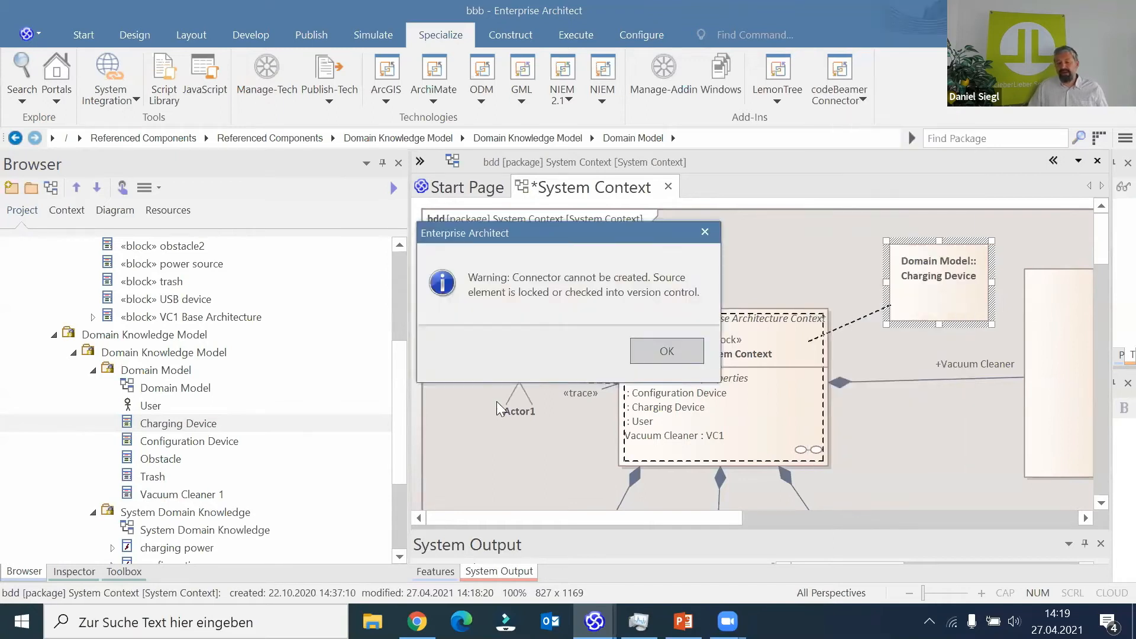
pyautogui.click(658, 347)
# - Create a Trace relationship from the VC1_System Context block to the Domain Model's Charging Device element
pyautogui.click(814, 326)
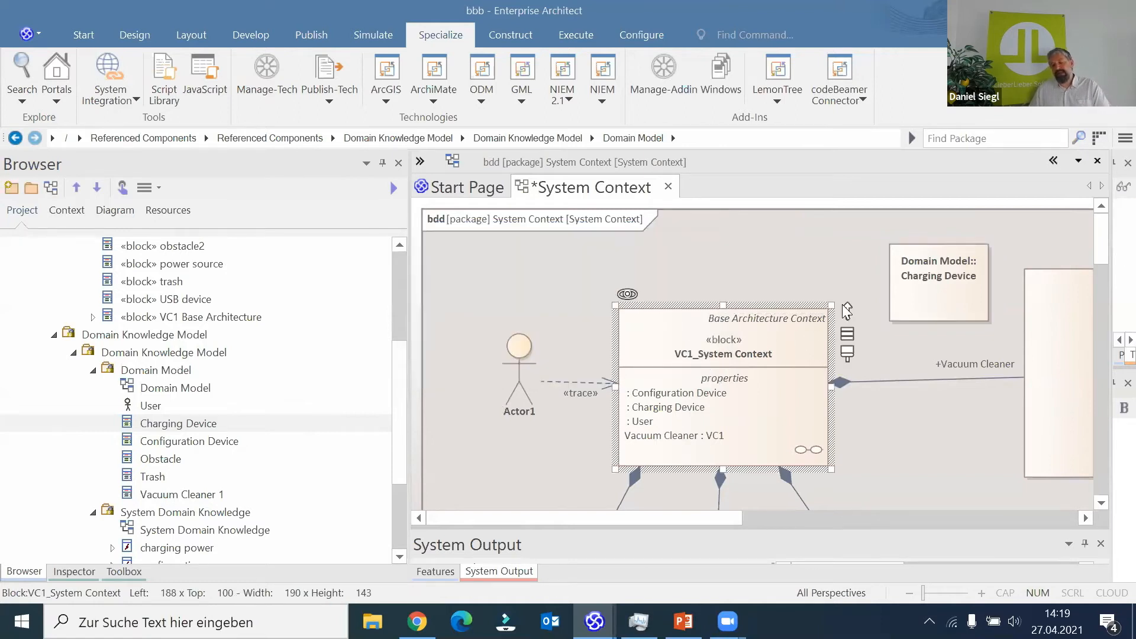
pyautogui.moveTo(847, 309); pyautogui.dragTo(909, 277)
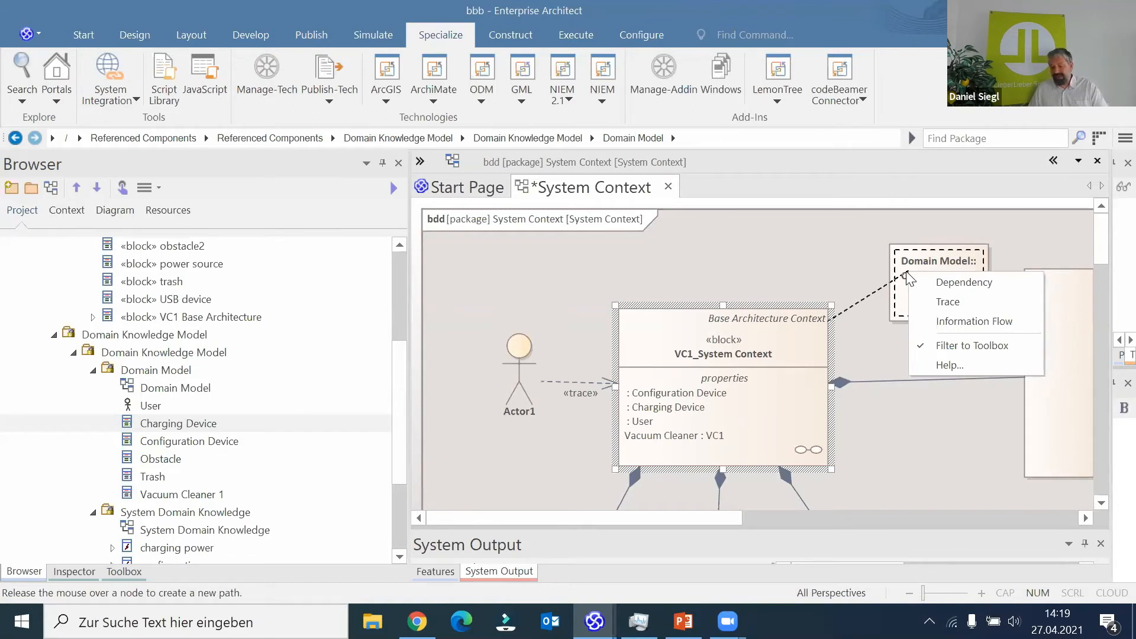
pyautogui.click(964, 301)
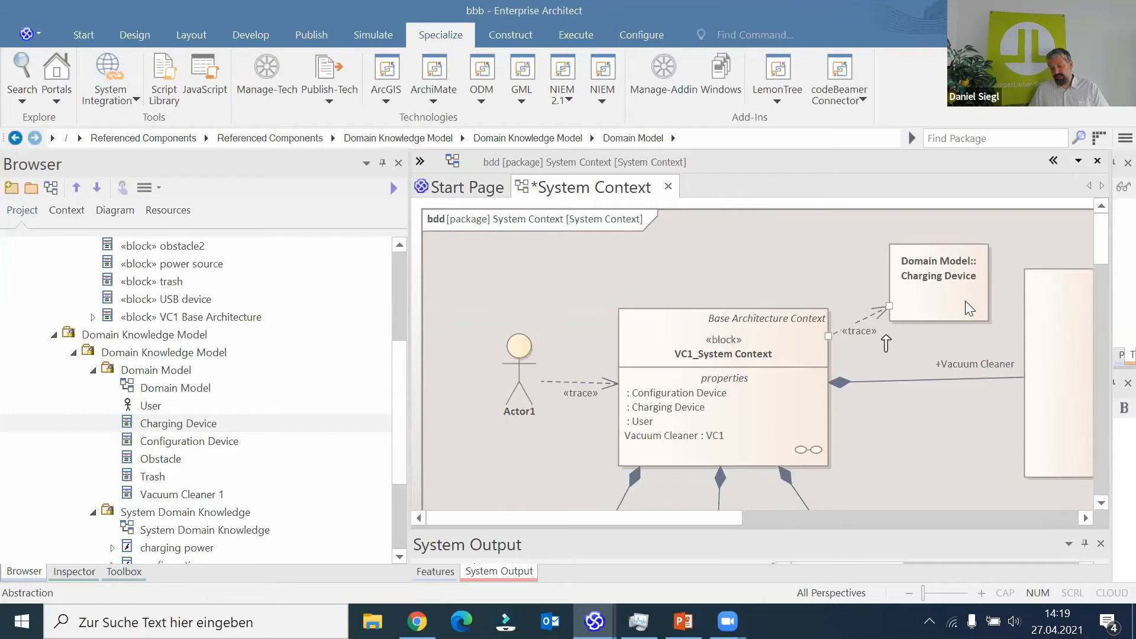
pyautogui.click(827, 278)
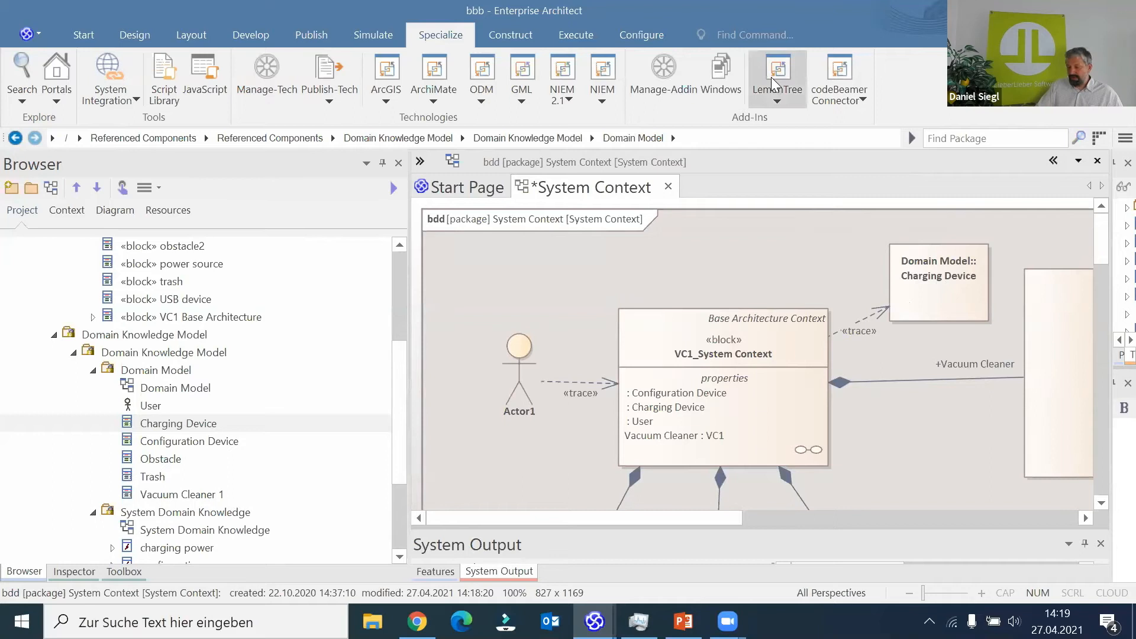
# - Open the component publishing view for bbb.eapx, show the System Context component's changes against the repository, and display the System Context diagram comparison
pyautogui.click(787, 106)
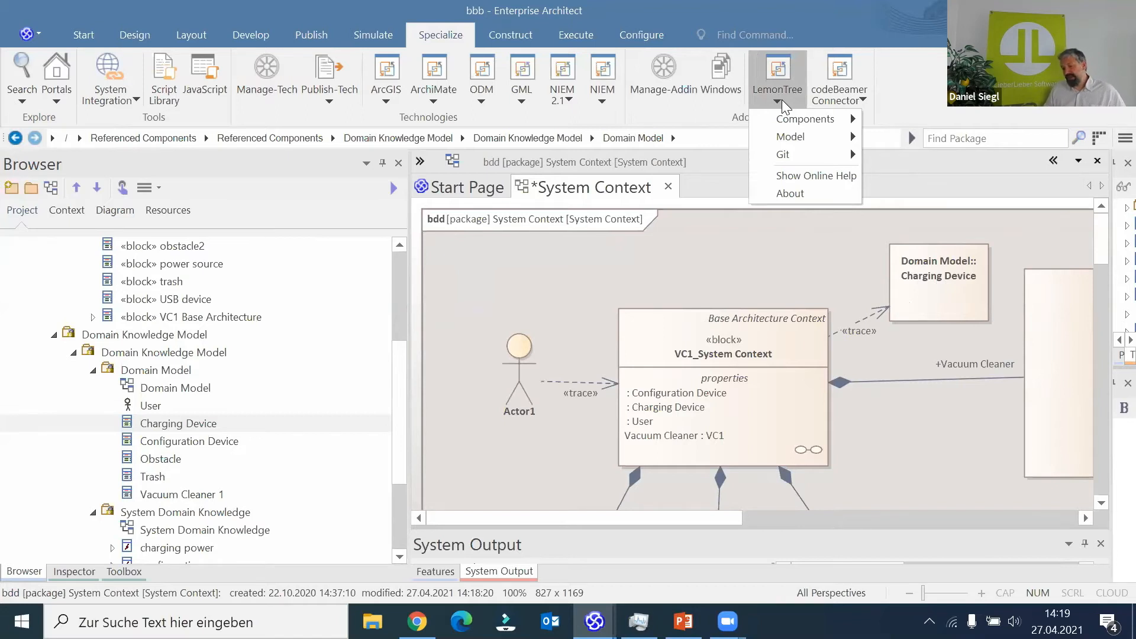
pyautogui.moveTo(794, 123)
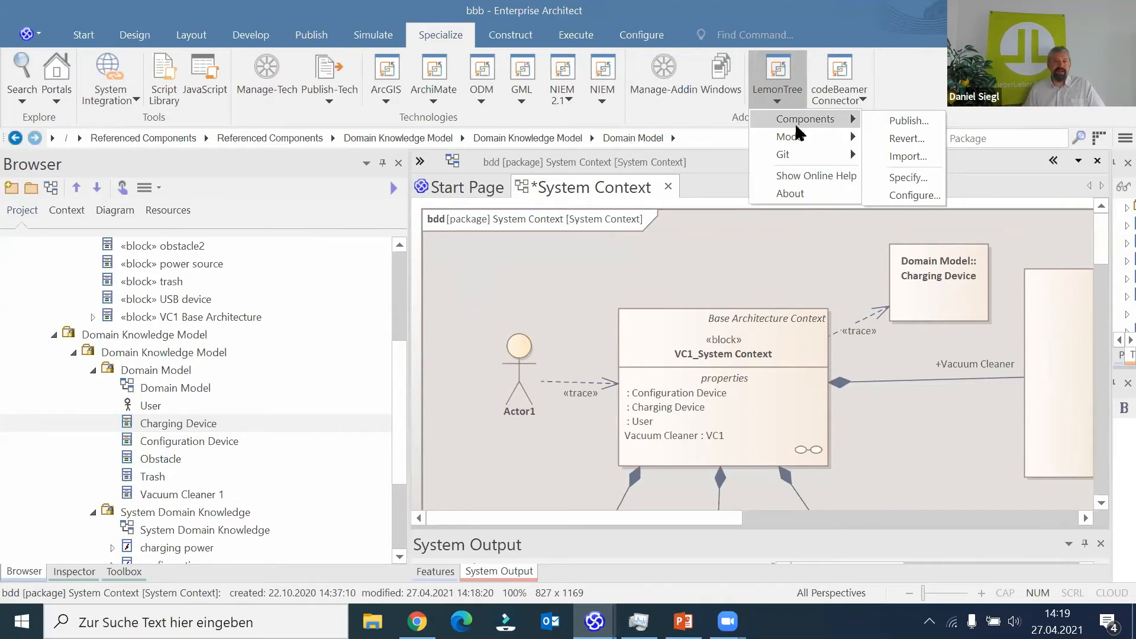
pyautogui.click(936, 117)
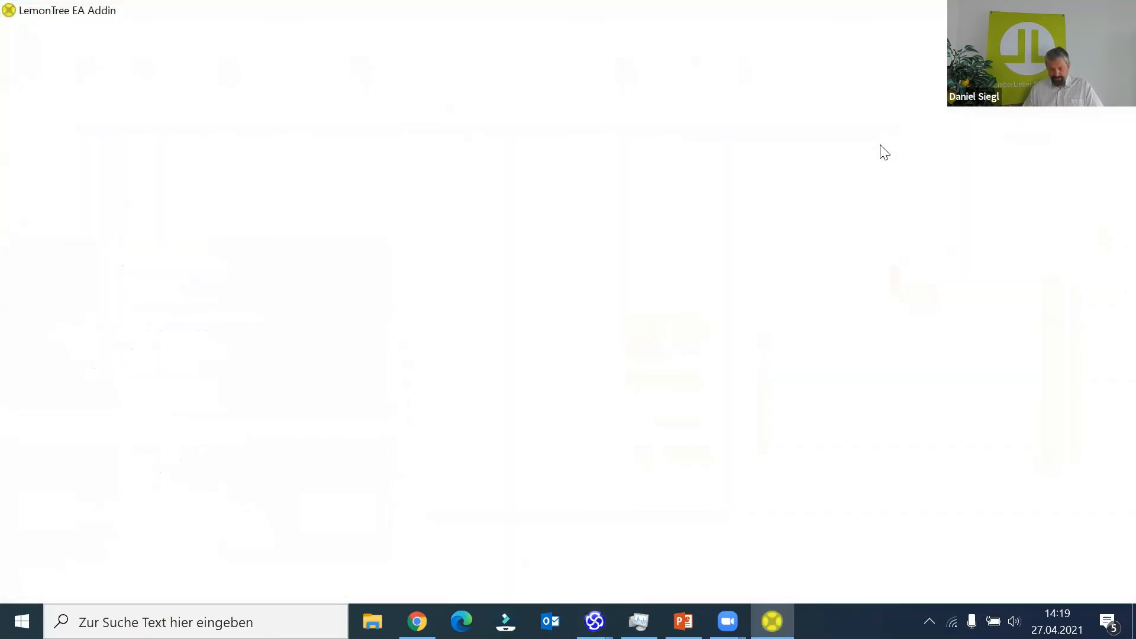
pyautogui.click(1097, 438)
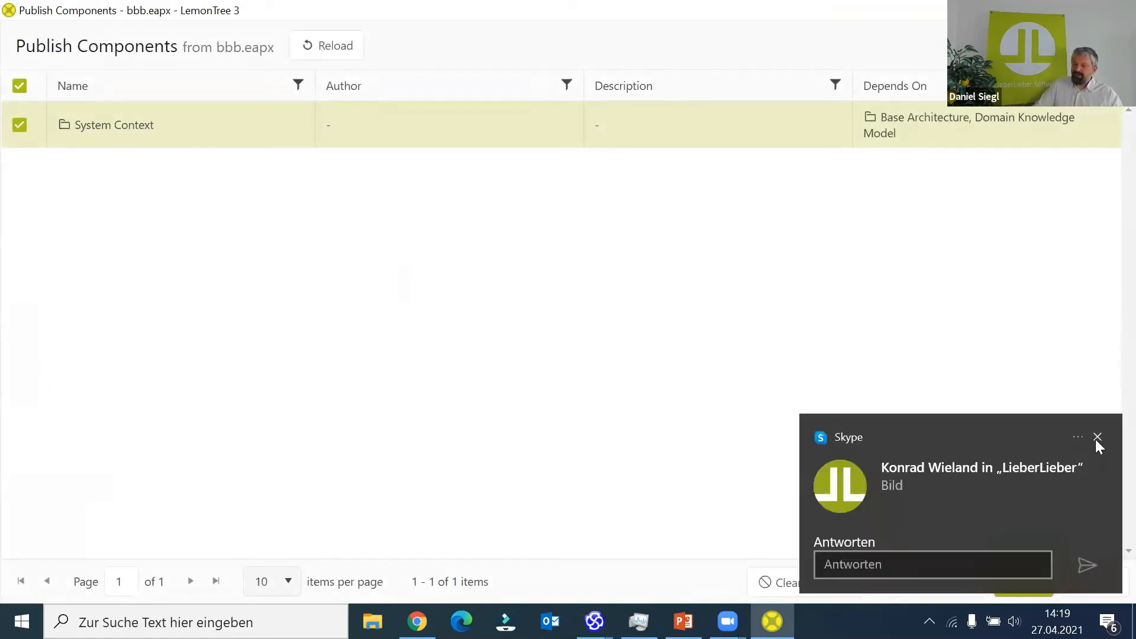
pyautogui.click(1097, 438)
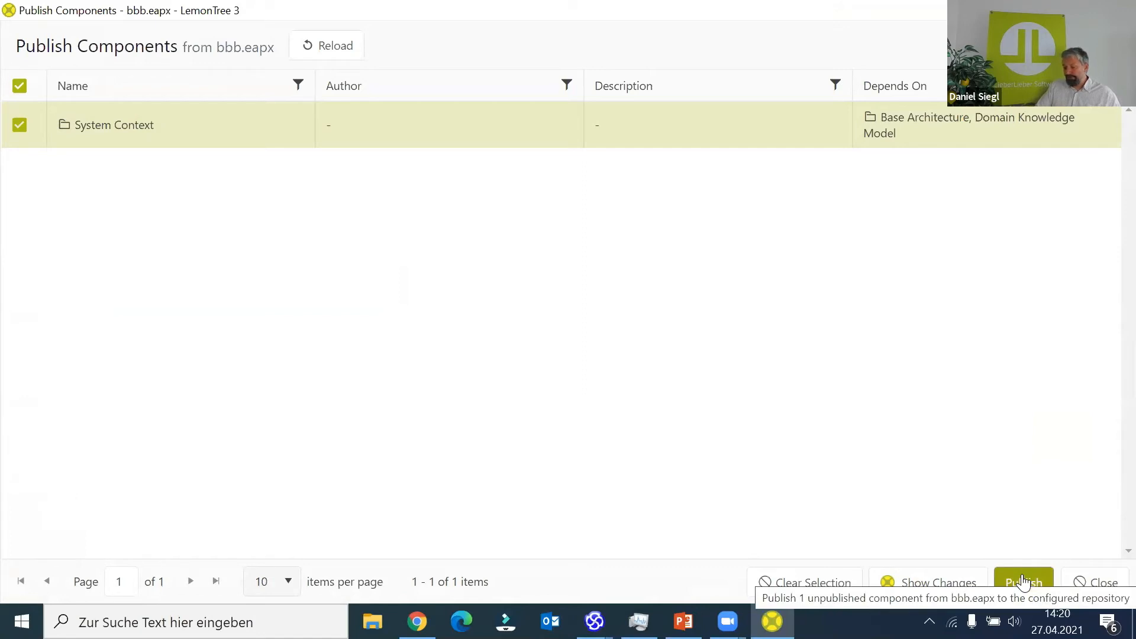
pyautogui.click(929, 585)
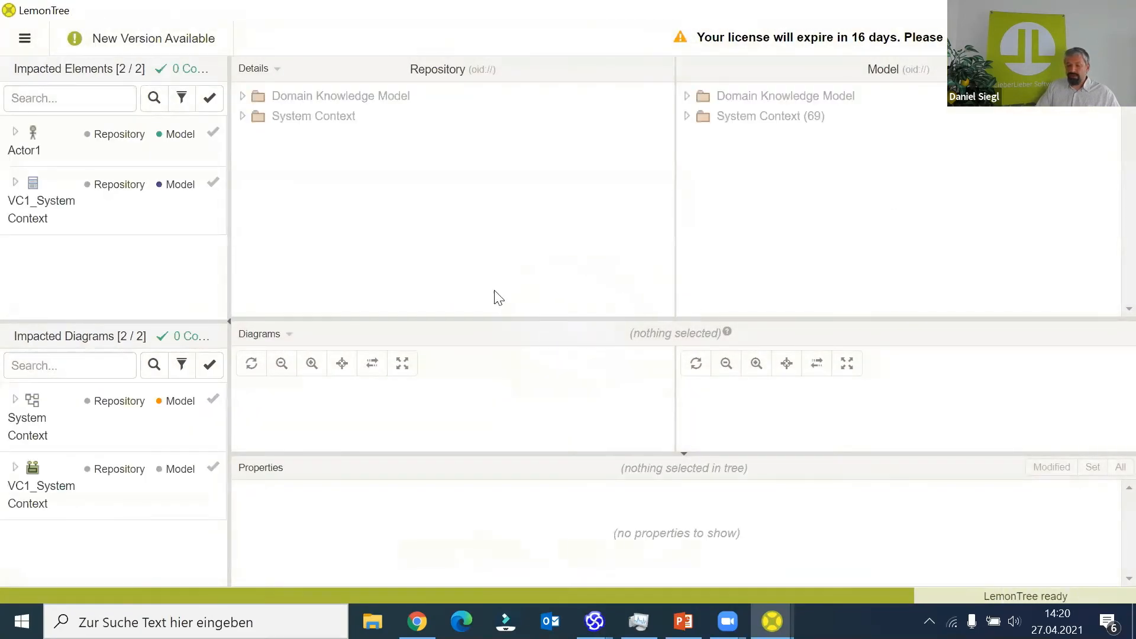
pyautogui.click(31, 427)
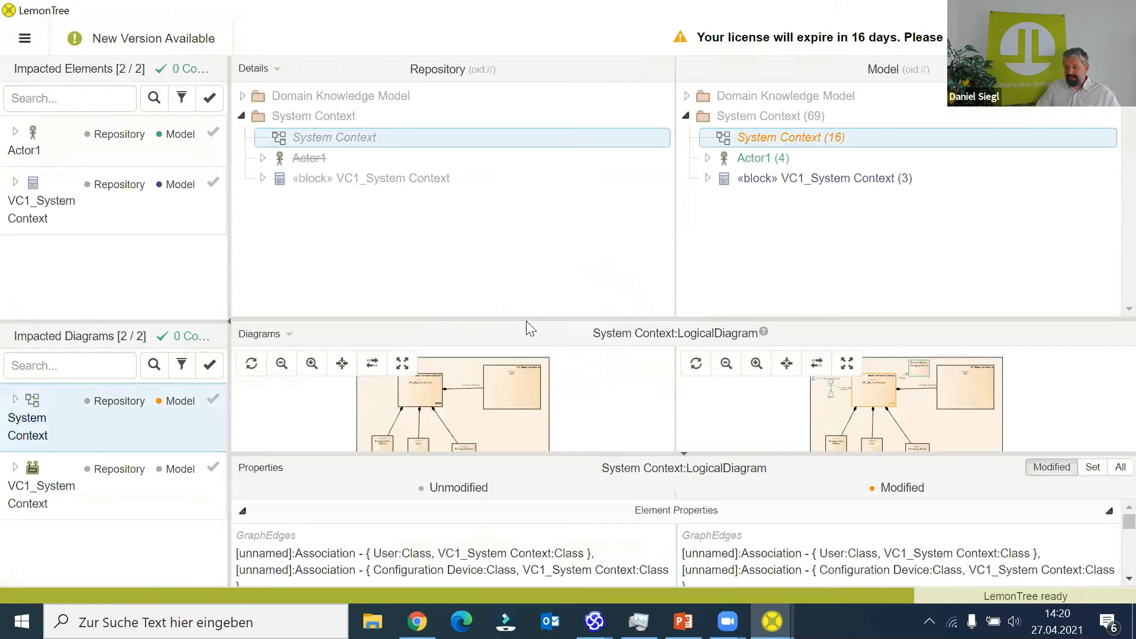
# - Enlarge the System Context diagram comparison and inspect the Trace relationships around the VC1_System Context block
pyautogui.moveTo(535, 320); pyautogui.dragTo(539, 243)
pyautogui.scroll(4, 1006, 355)
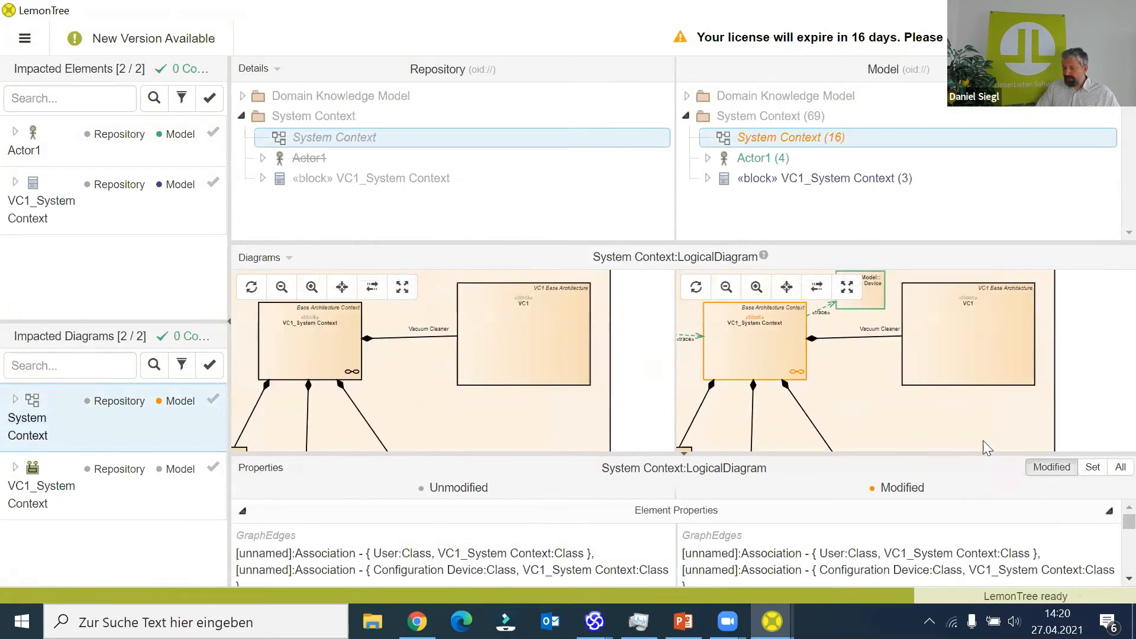
pyautogui.scroll(-3, 984, 444)
pyautogui.scroll(3, 1016, 417)
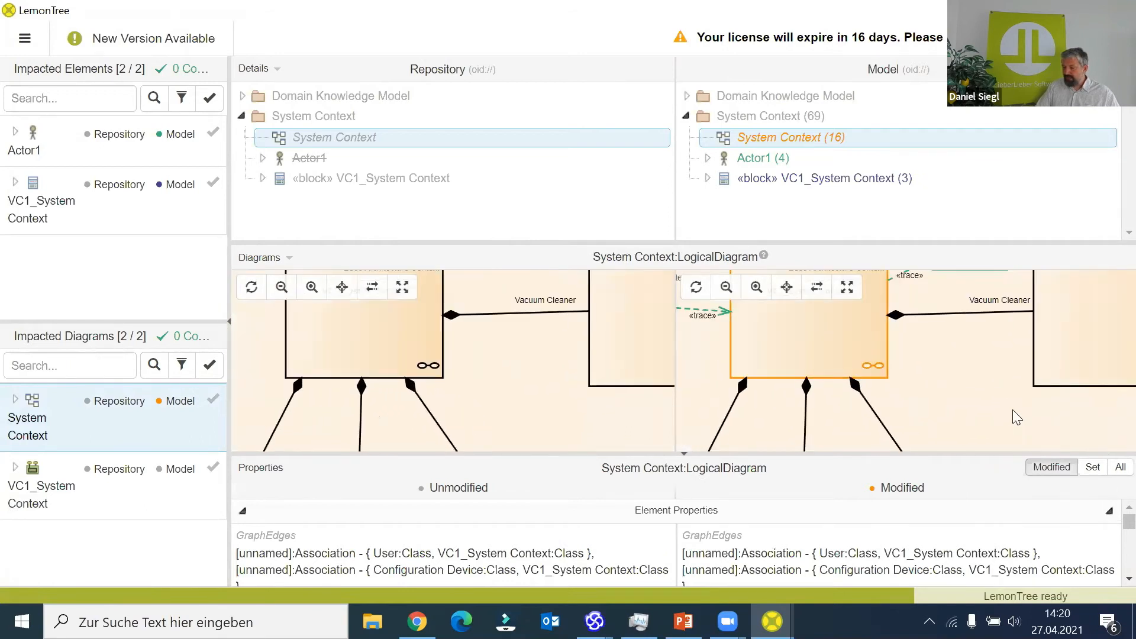
pyautogui.moveTo(1074, 425); pyautogui.dragTo(1071, 428)
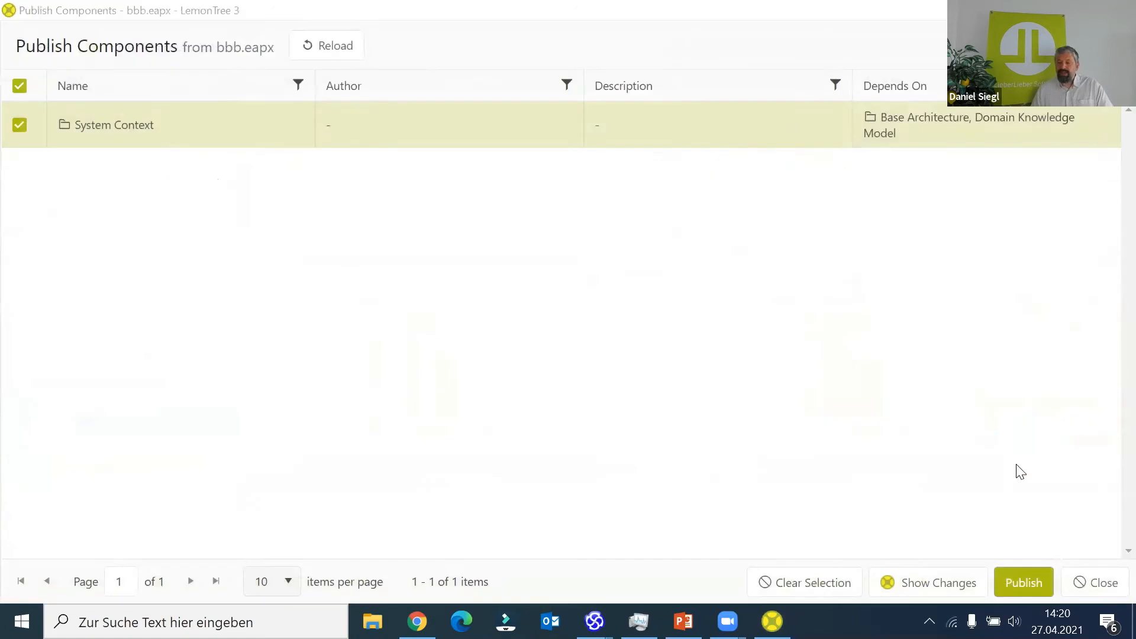
# - Publish the System Context component without release notes and close the publishing window
pyautogui.click(1026, 586)
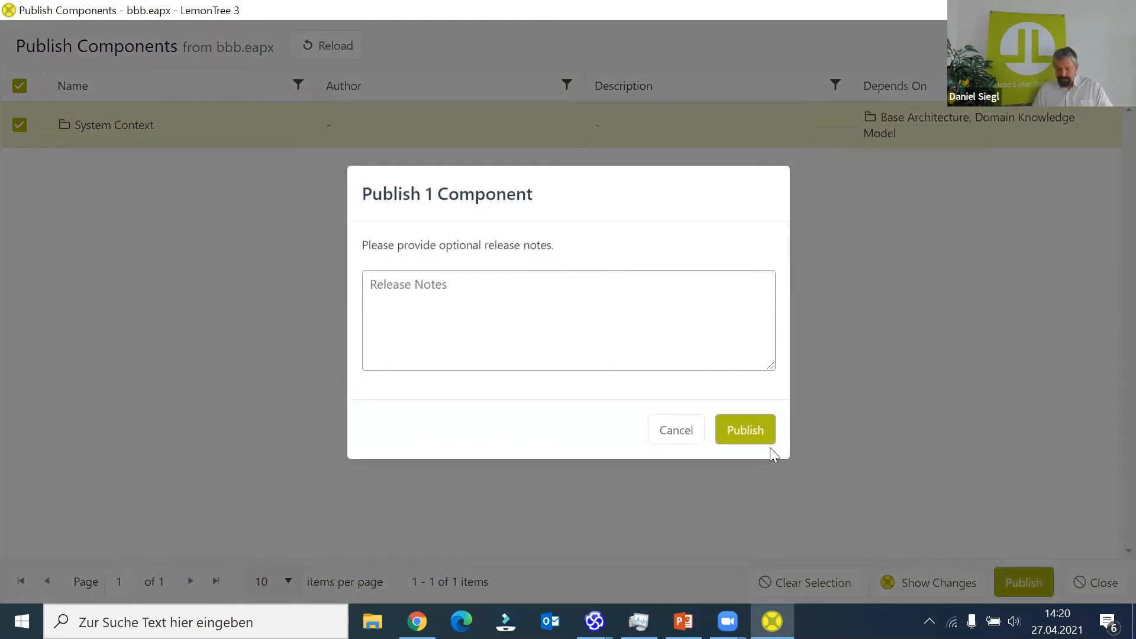
pyautogui.click(767, 428)
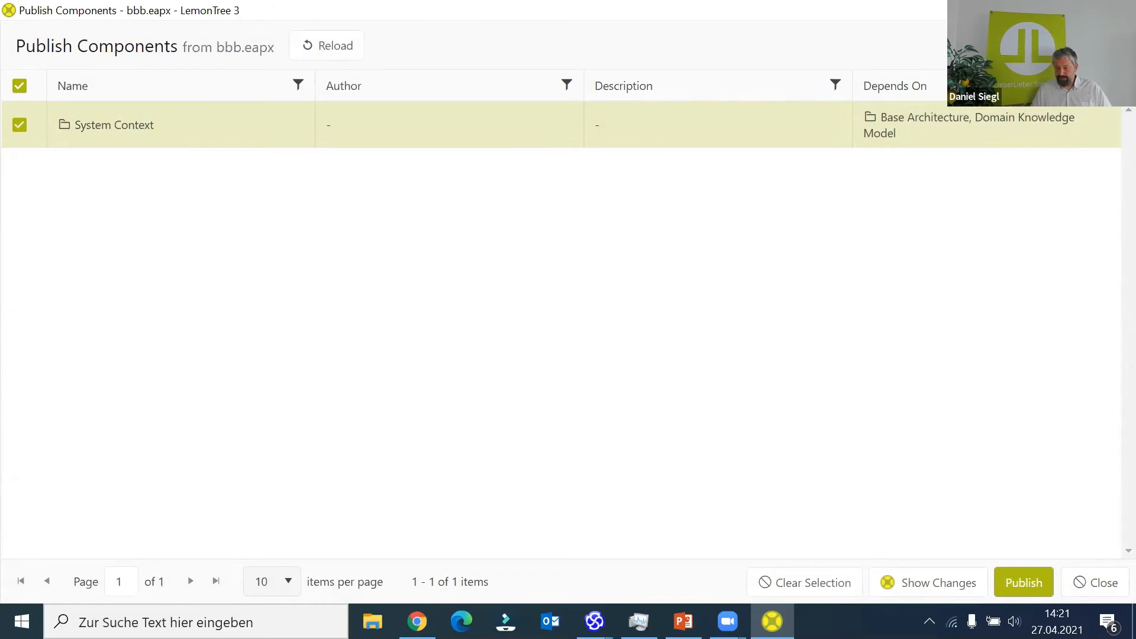
pyautogui.click(1116, 10)
# - Switch to File Explorer, browse to C:\LemonTreeTestData\GitHubPublicDemo\LT3.0\development, and open the System Context MPMS file in LemonTree
pyautogui.click(373, 620)
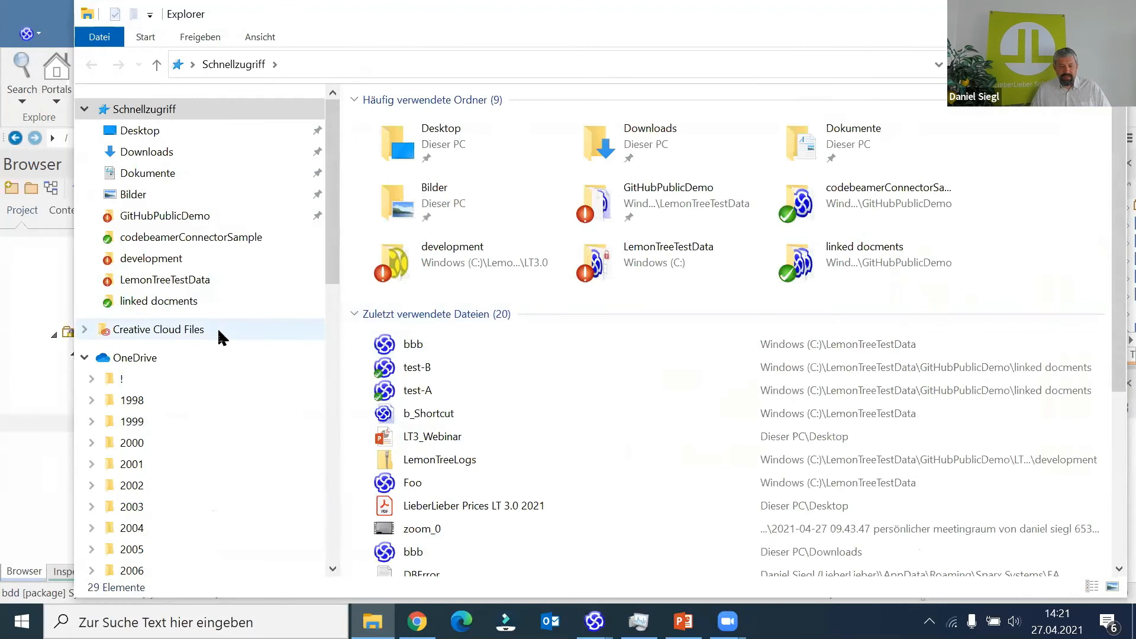
pyautogui.click(201, 282)
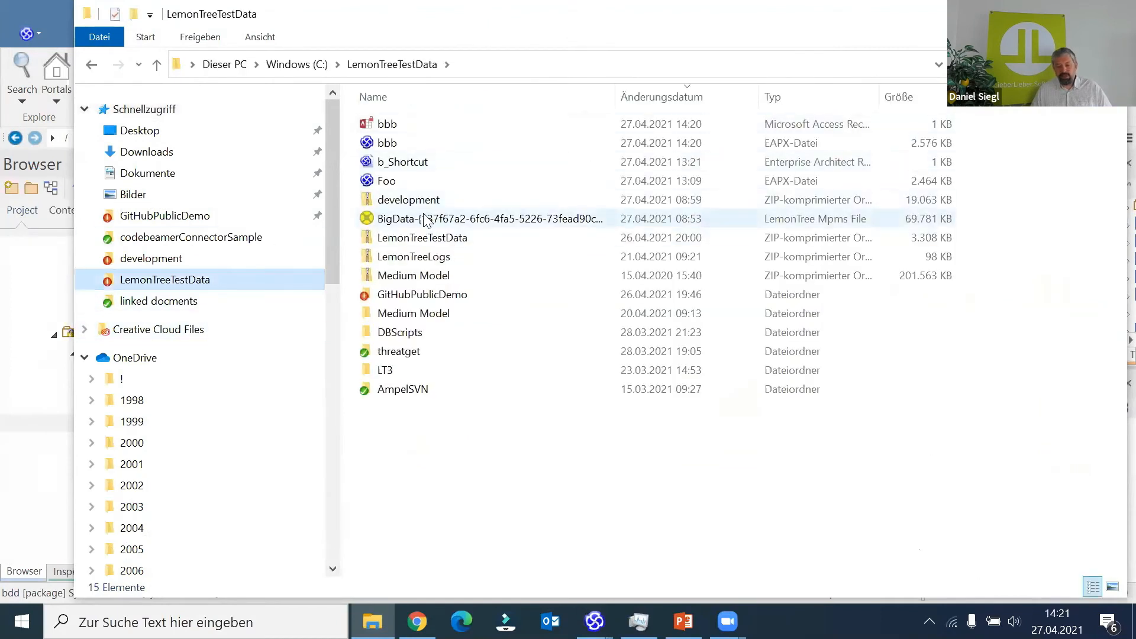
pyautogui.doubleClick(432, 296)
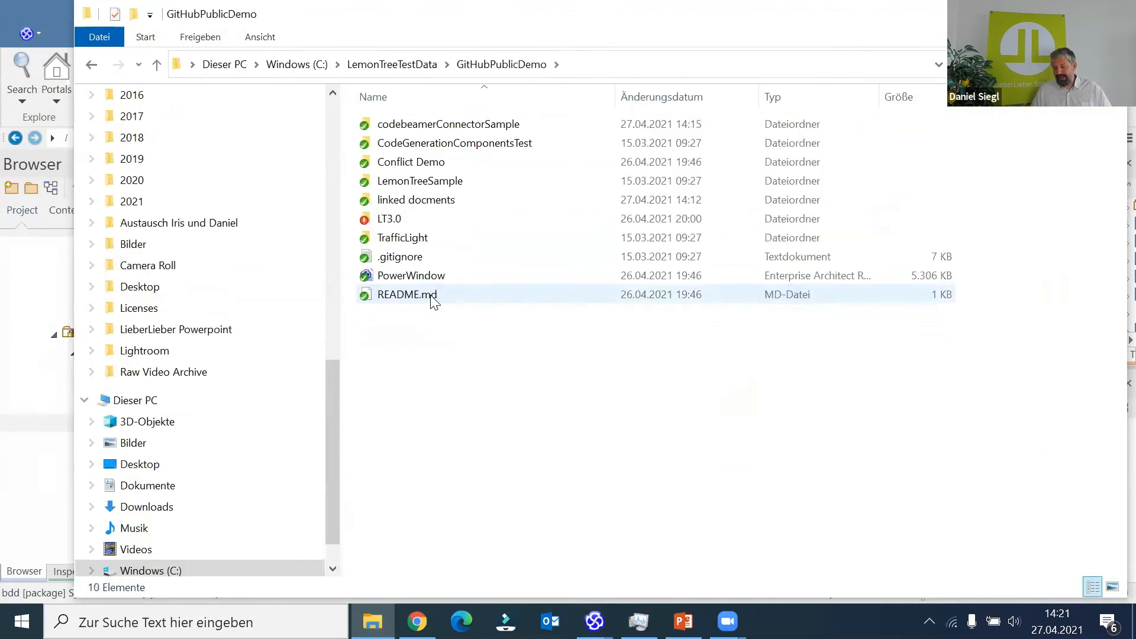
pyautogui.doubleClick(415, 221)
pyautogui.click(403, 127)
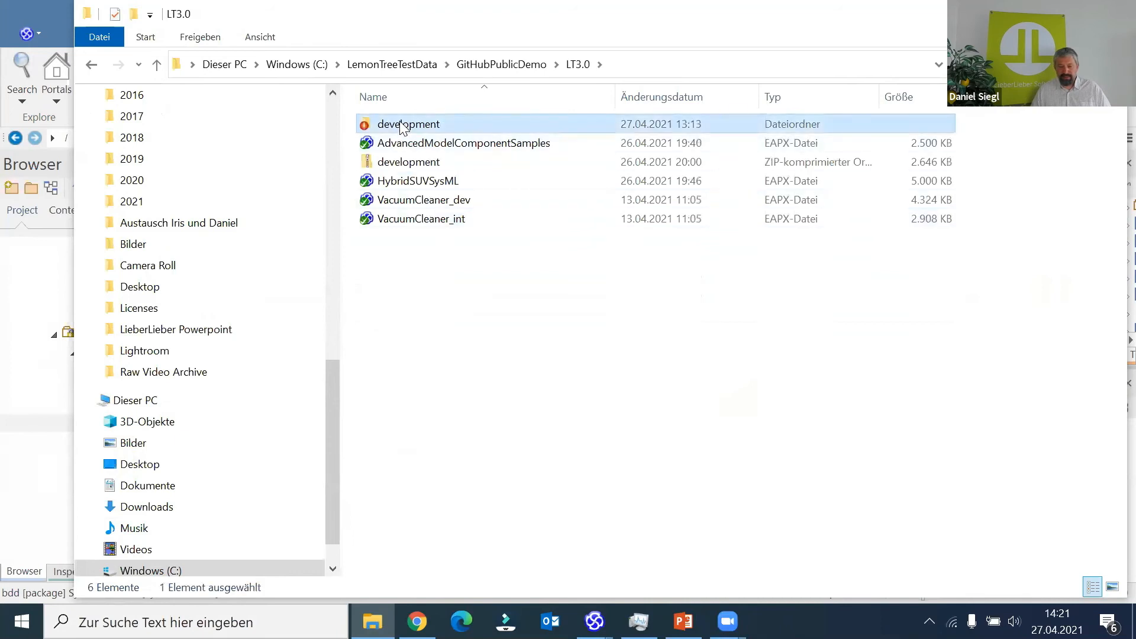
pyautogui.doubleClick(403, 128)
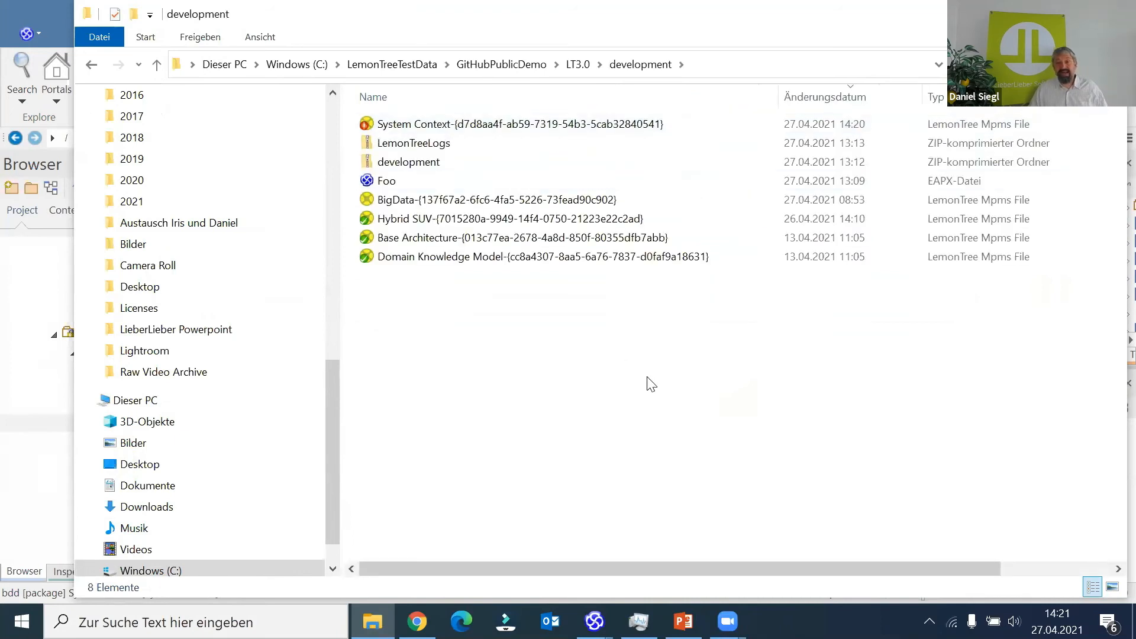
pyautogui.doubleClick(641, 125)
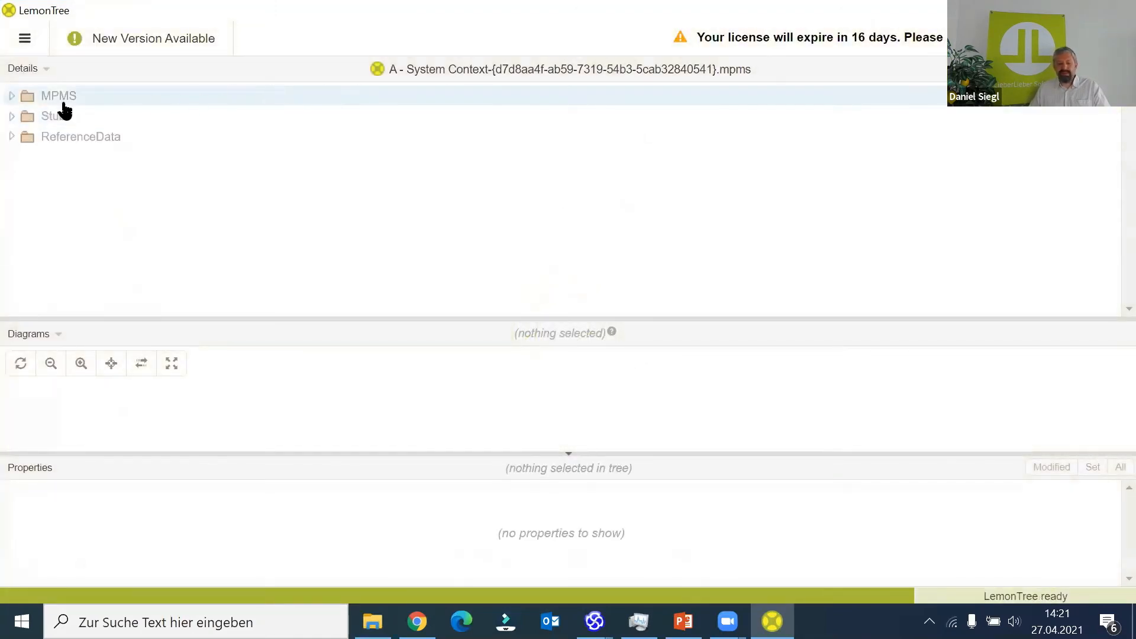
# - Examine the MPMS file's System Context diagram and its Configuration Device and VC1_System Context blocks, then close the viewer
pyautogui.click(12, 97)
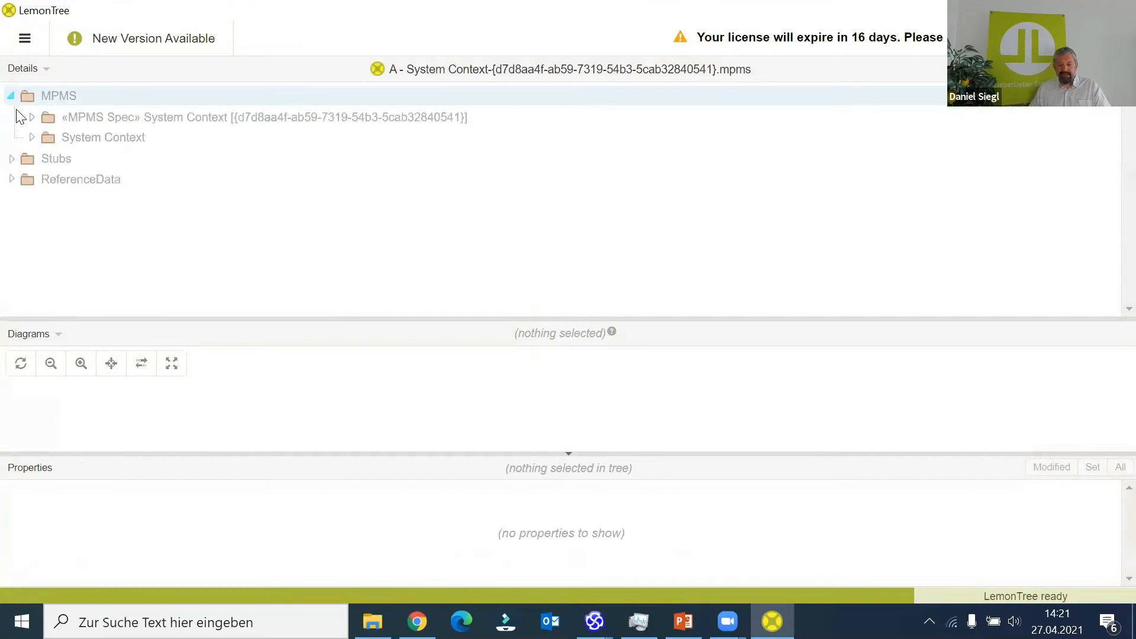
pyautogui.click(31, 138)
pyautogui.click(98, 163)
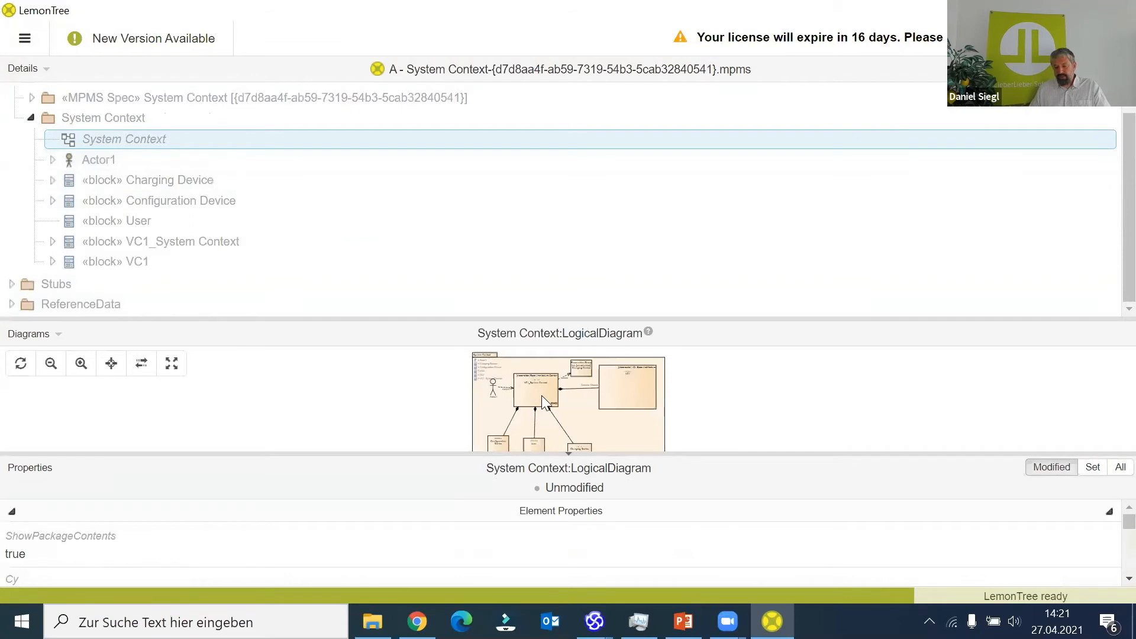
pyautogui.scroll(4, 542, 396)
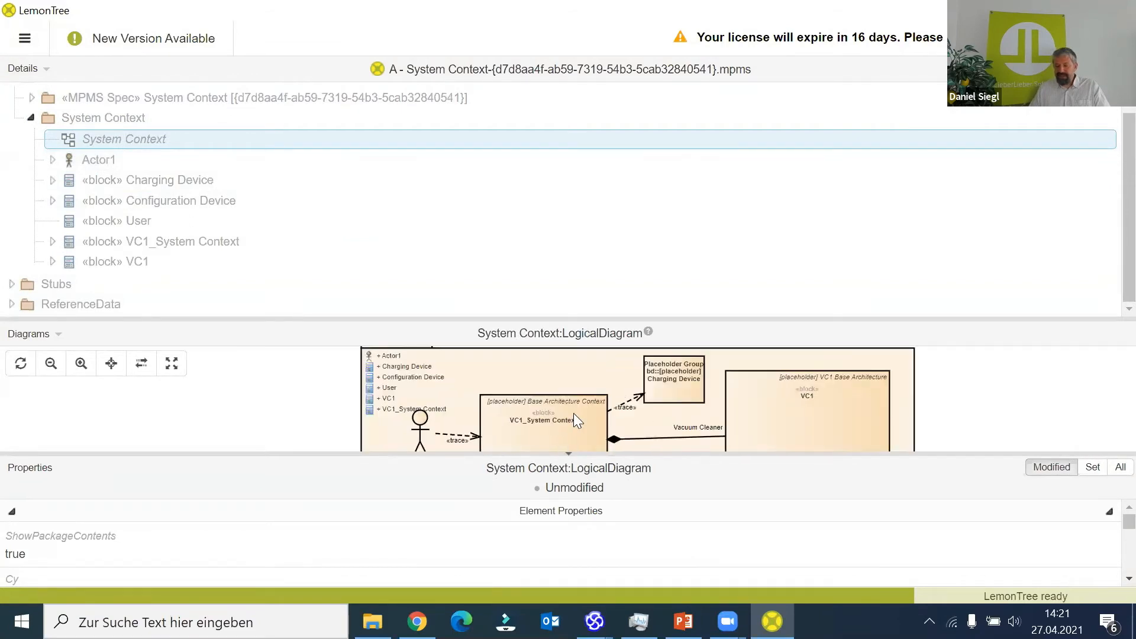
pyautogui.click(101, 201)
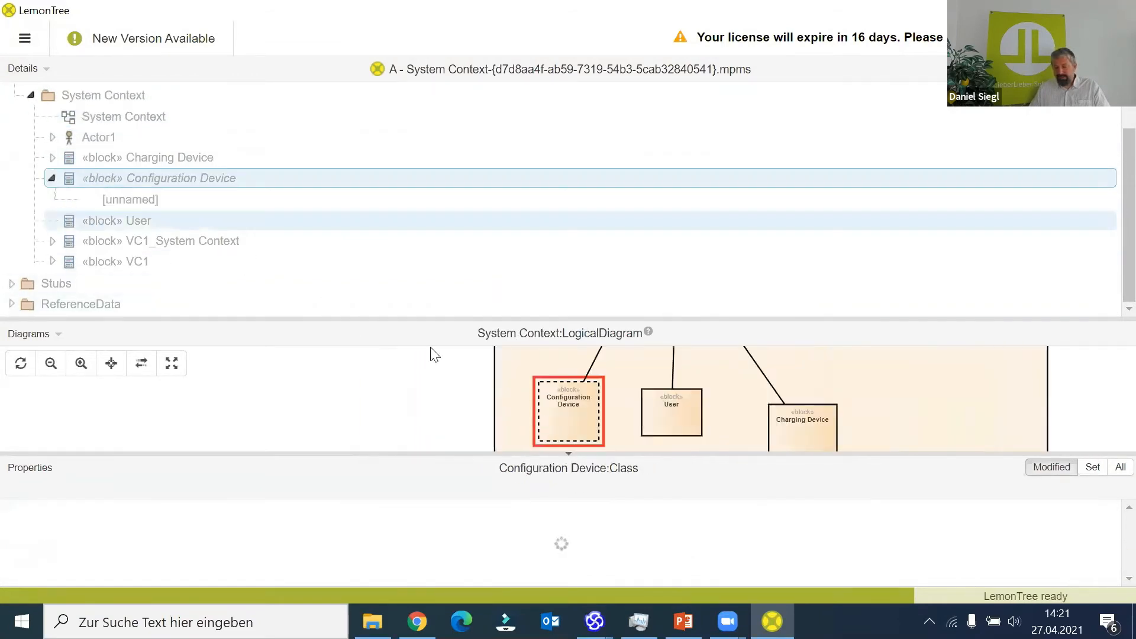
pyautogui.click(130, 242)
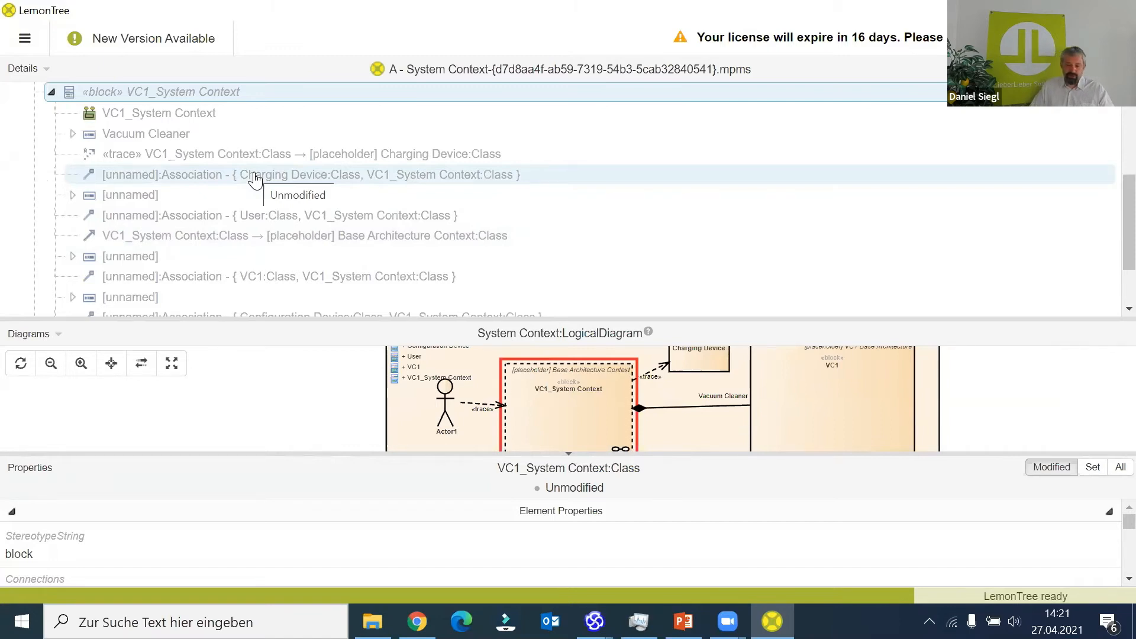
pyautogui.doubleClick(8, 10)
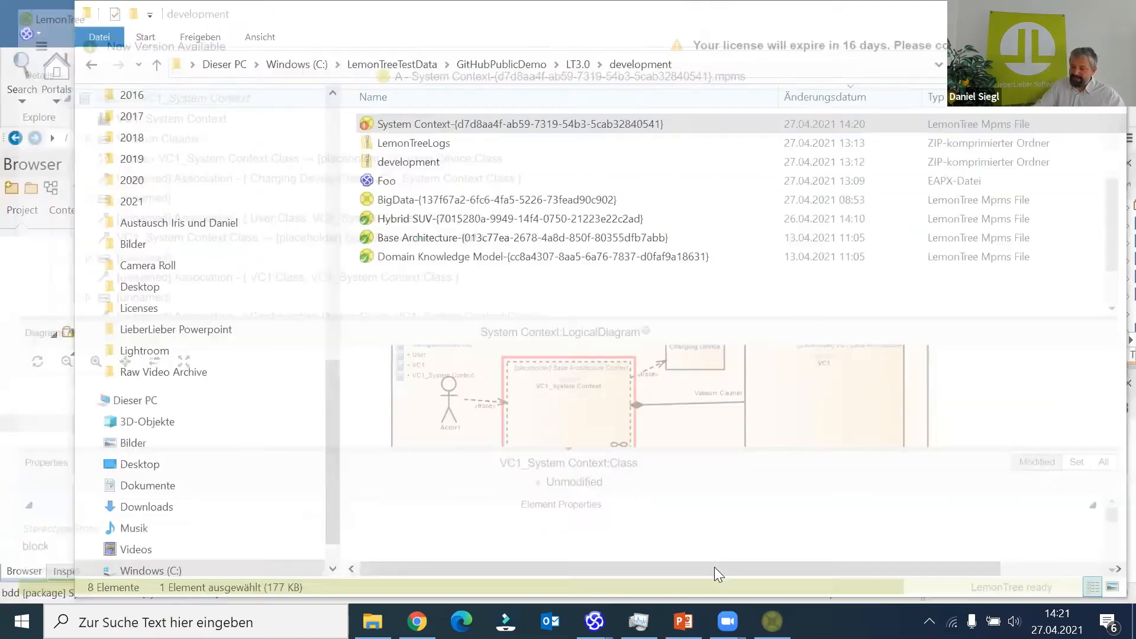
# - Start LemonTree with a new two-way session and choose LemonTree MPMS File as version A's connection type
pyautogui.press('super')
pyautogui.write('lem')
pyautogui.press('Return')
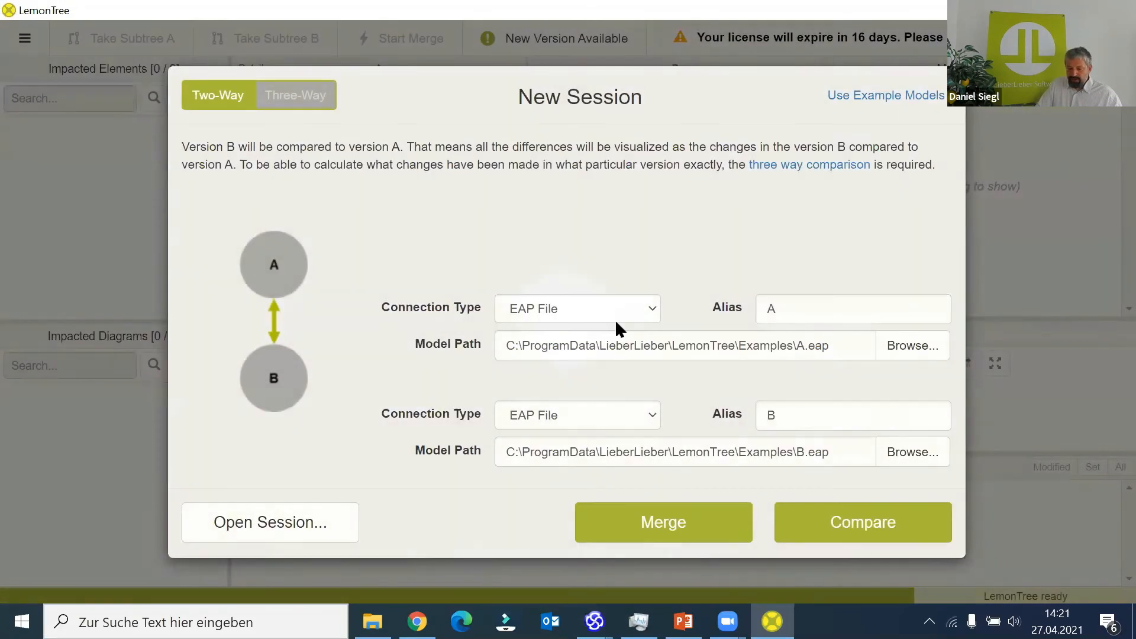
pyautogui.click(619, 310)
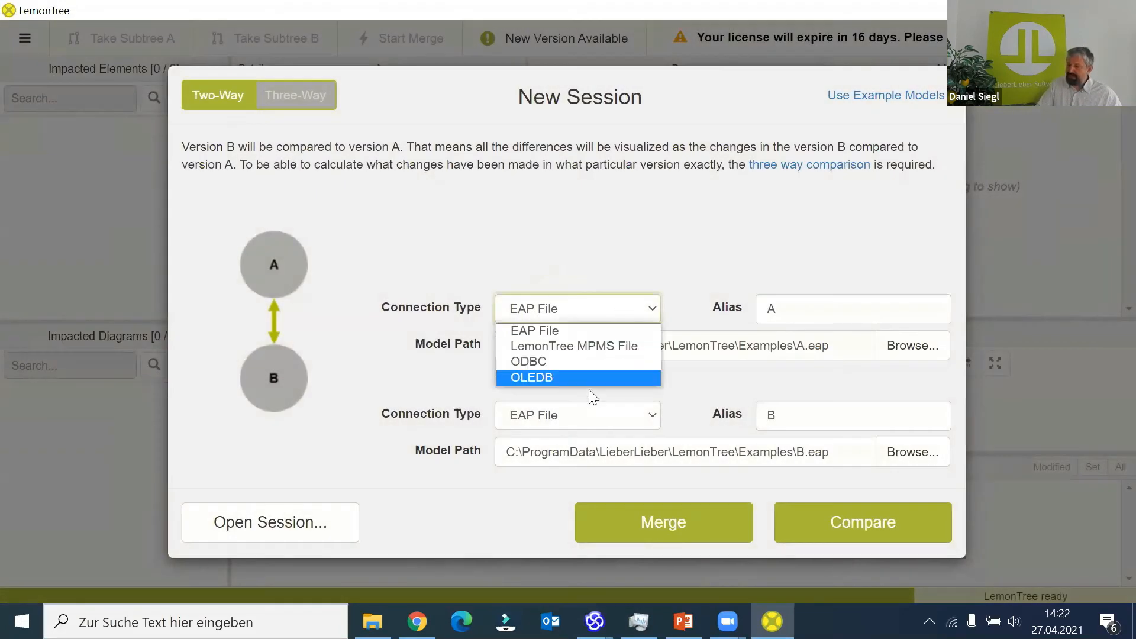
pyautogui.click(596, 347)
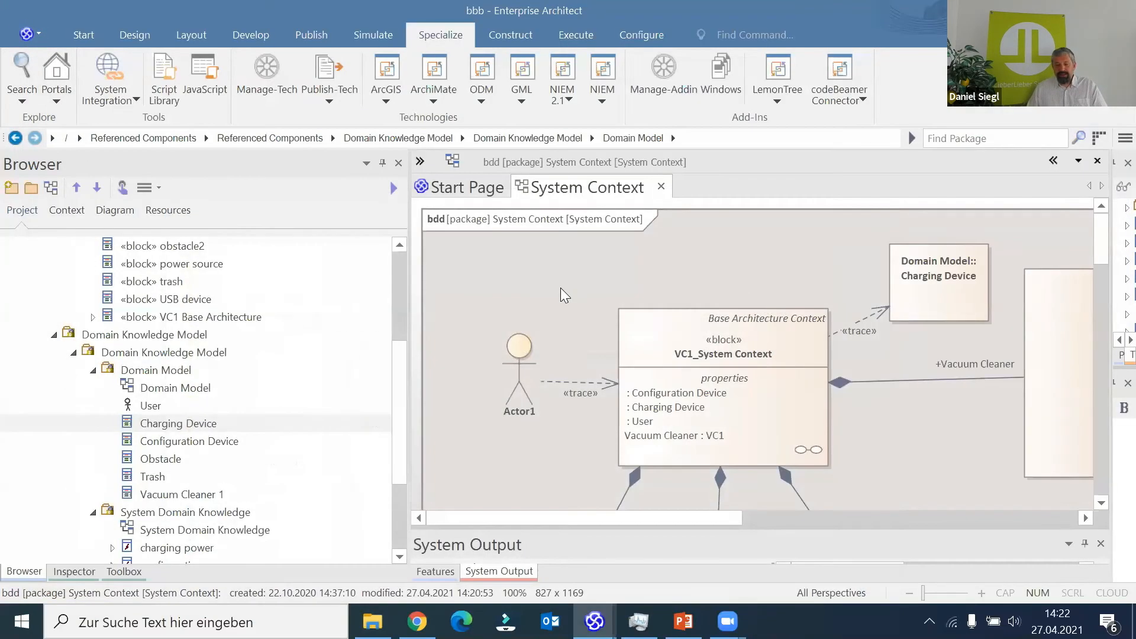
# - In Enterprise Architect, open the local project AdvancedModelComponentSamples from the GitHubPublicDemo\LT3.0 folder
pyautogui.click(44, 36)
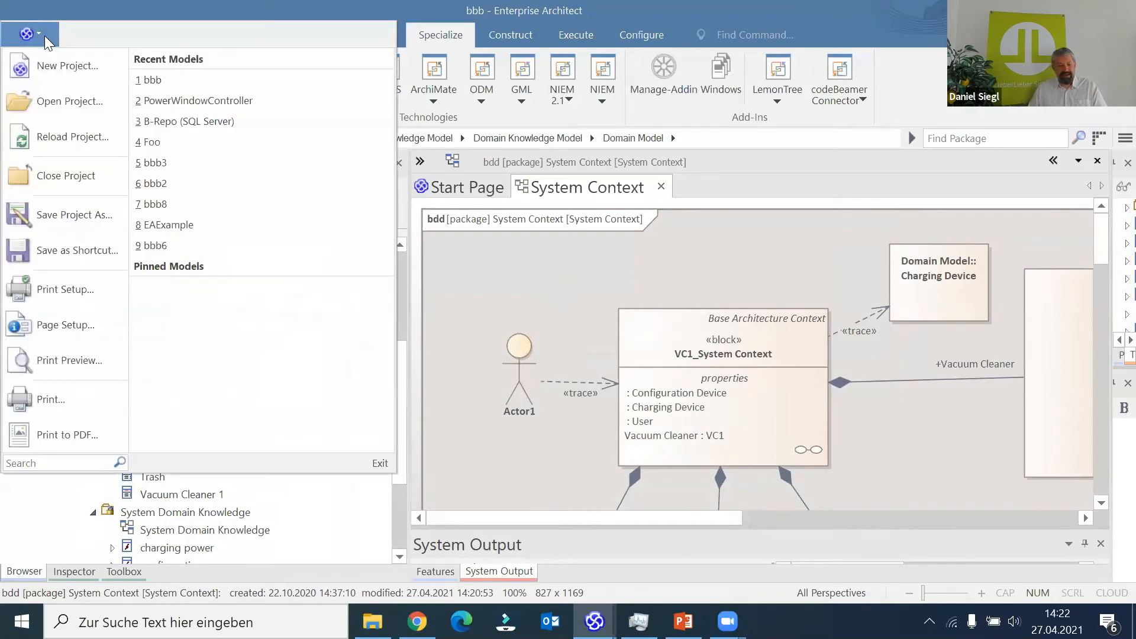
pyautogui.click(52, 99)
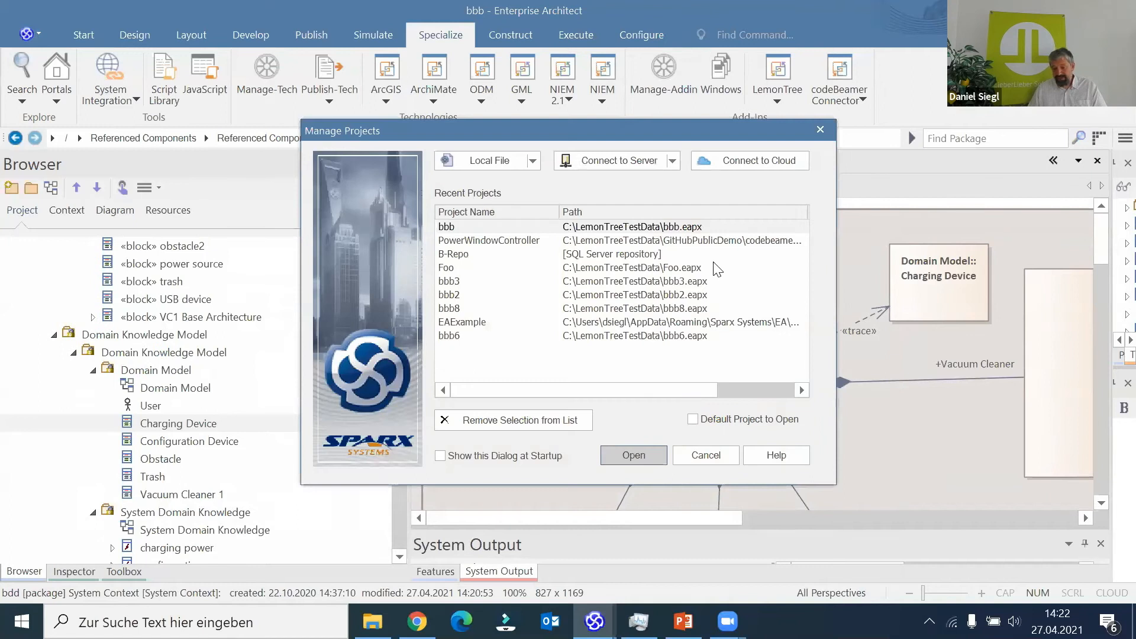
pyautogui.click(478, 161)
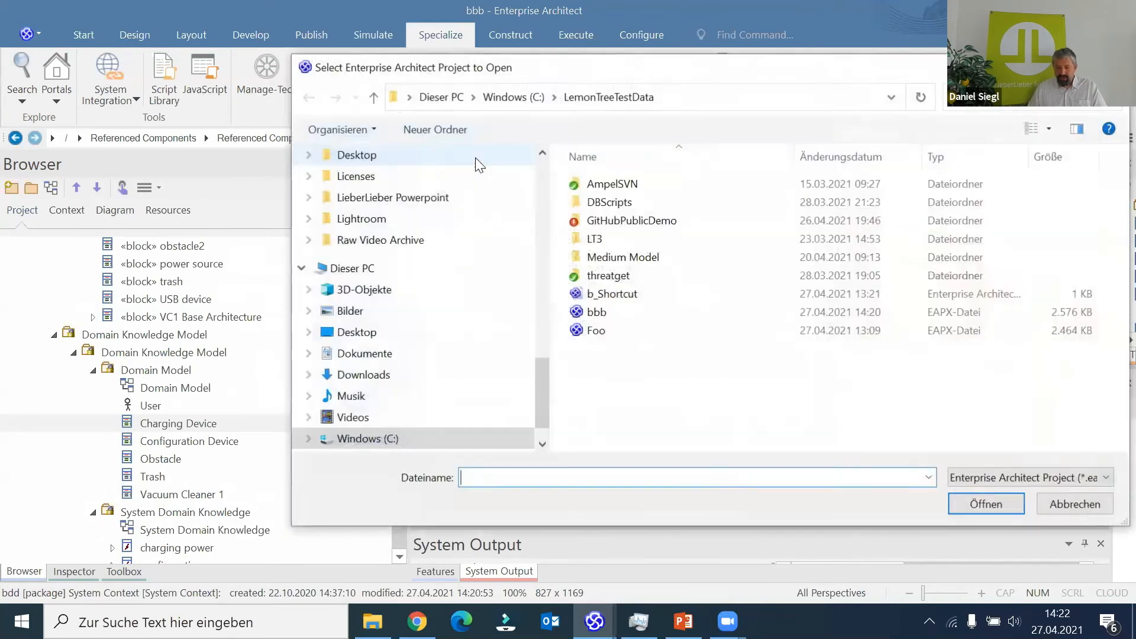
pyautogui.doubleClick(651, 219)
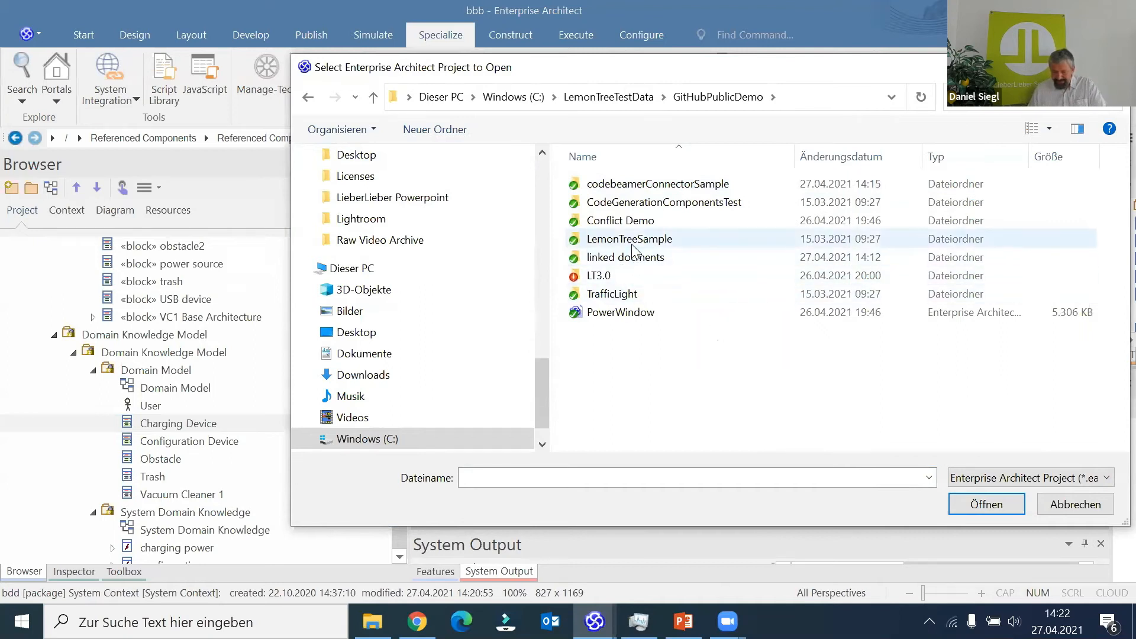
pyautogui.doubleClick(626, 275)
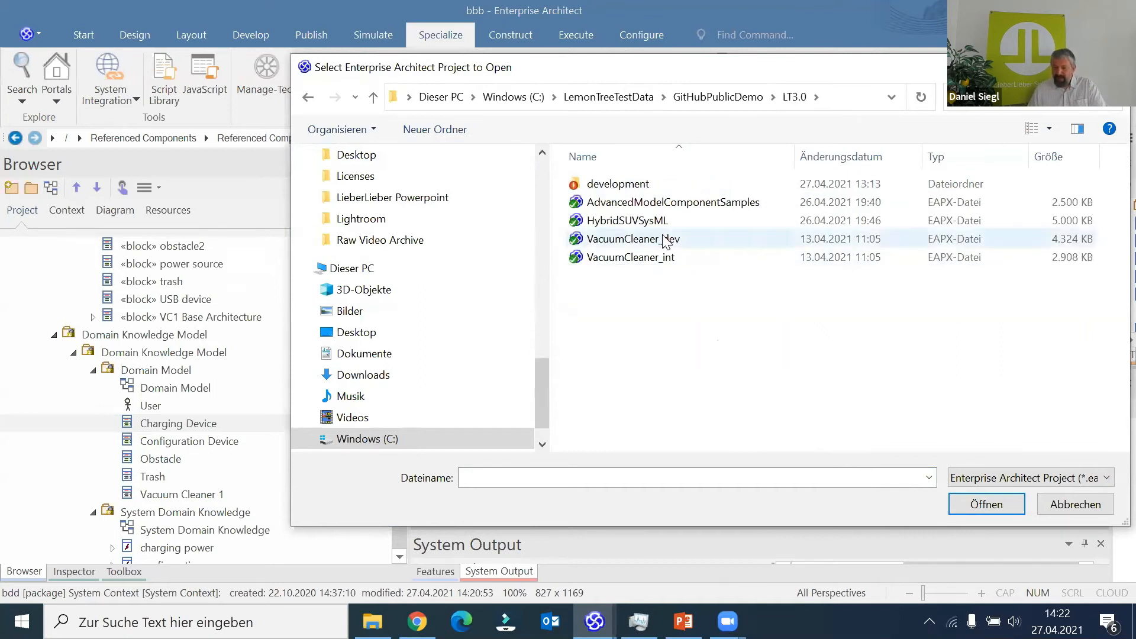
pyautogui.click(676, 203)
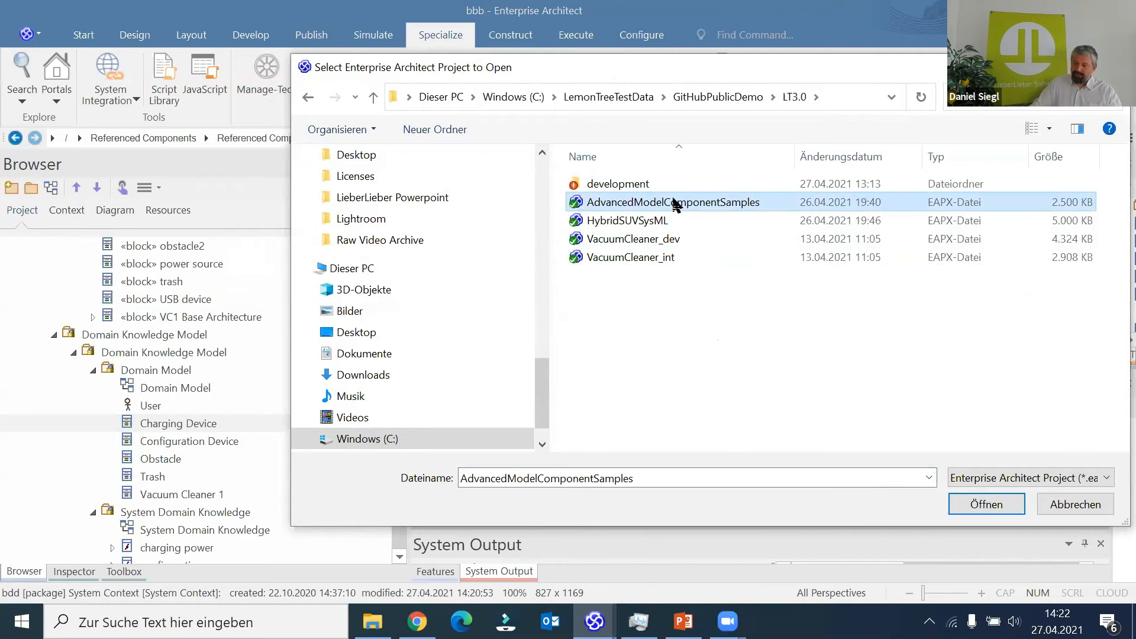
pyautogui.doubleClick(673, 201)
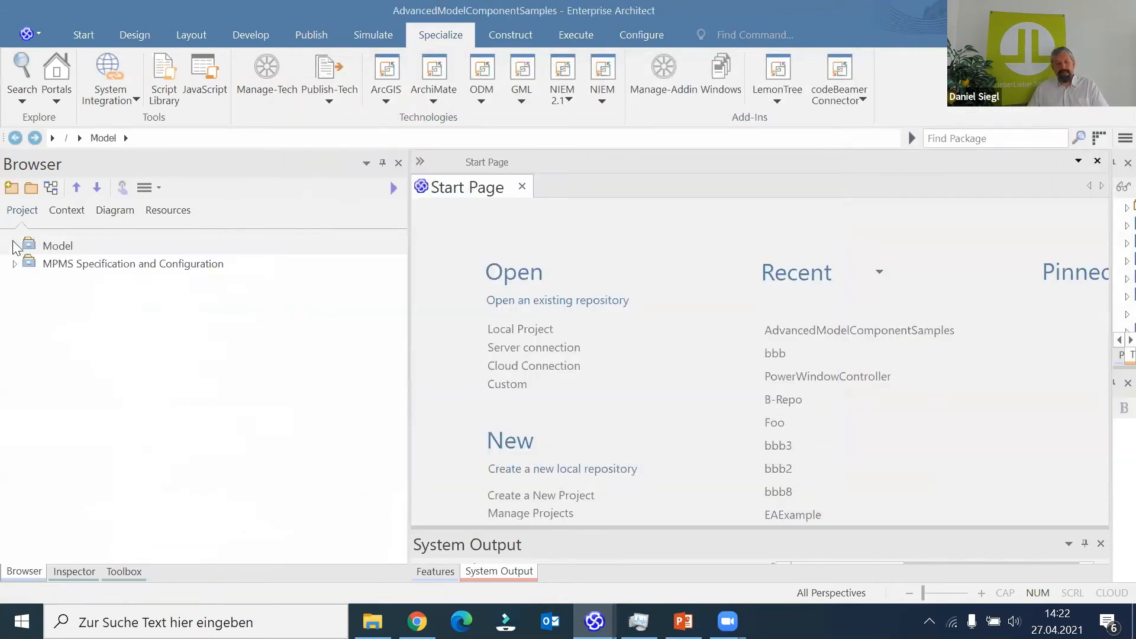
# - Expand the Model and MPMS Specification and Configuration roots and select the Customer B component specification
pyautogui.click(14, 246)
pyautogui.click(14, 307)
pyautogui.click(14, 317)
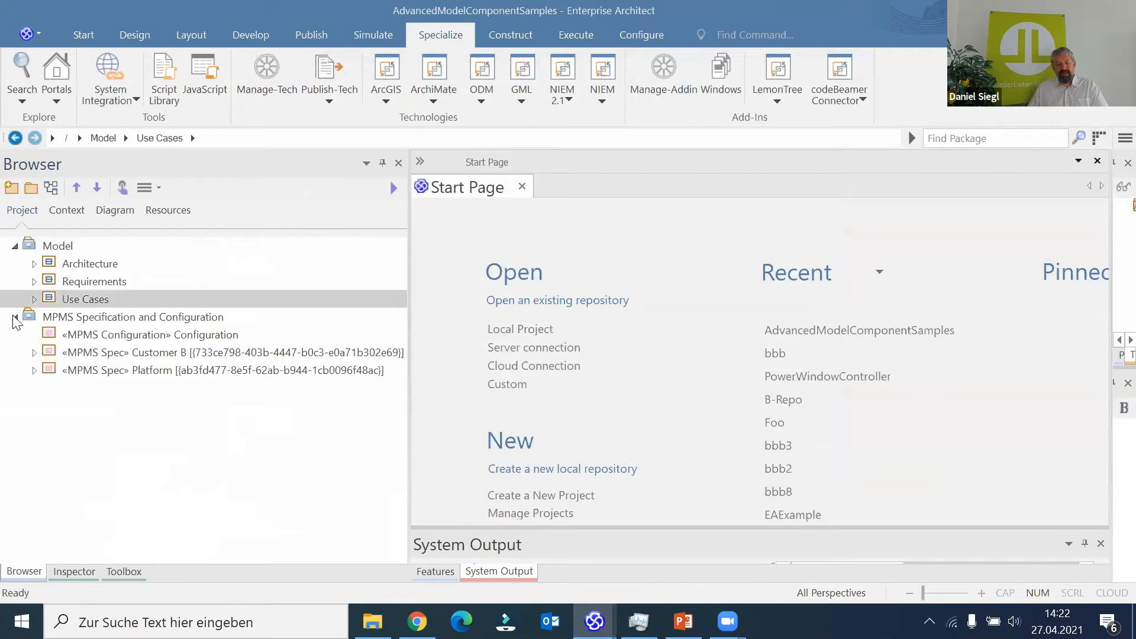
pyautogui.click(68, 355)
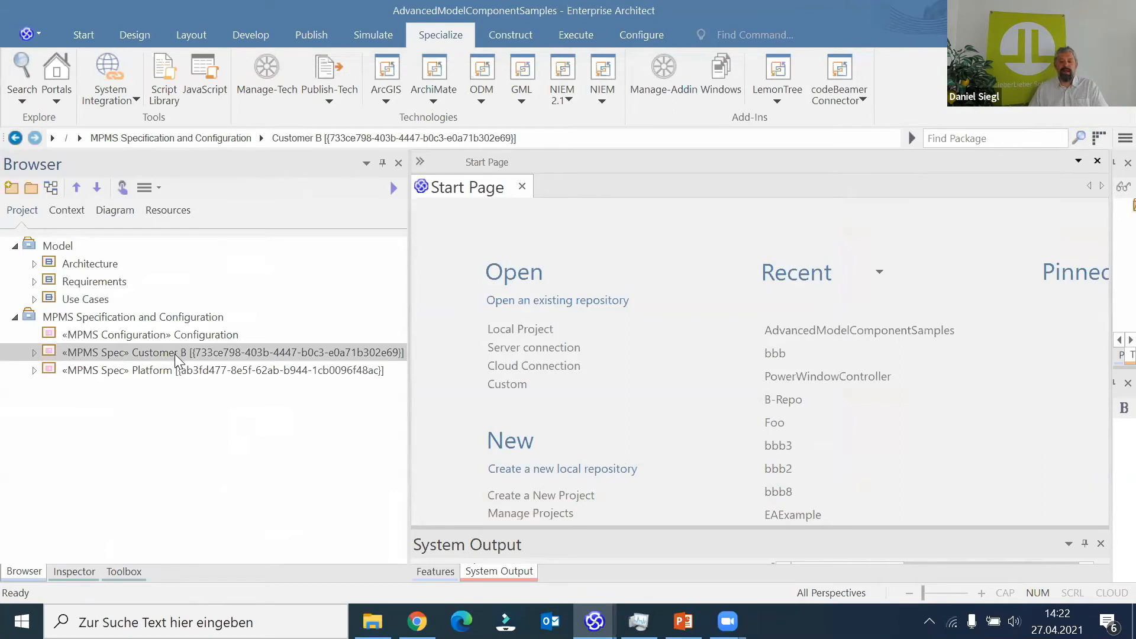
pyautogui.click(783, 96)
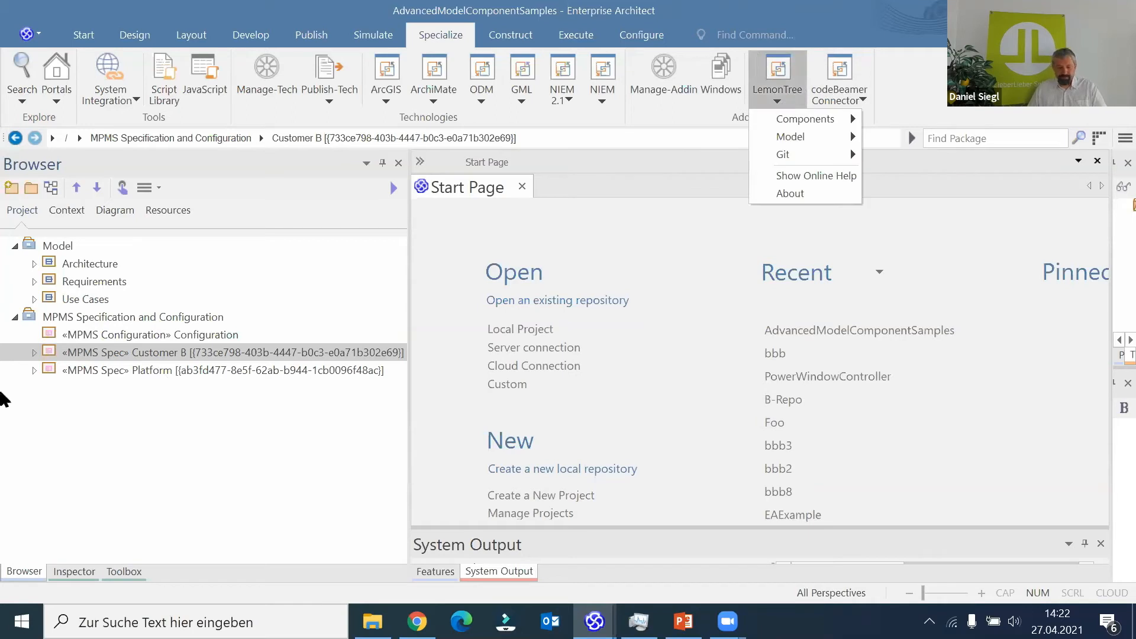
# - Expand the Architecture, Requirements and Use Cases views and show the contents of the Customer A package in each
pyautogui.click(35, 262)
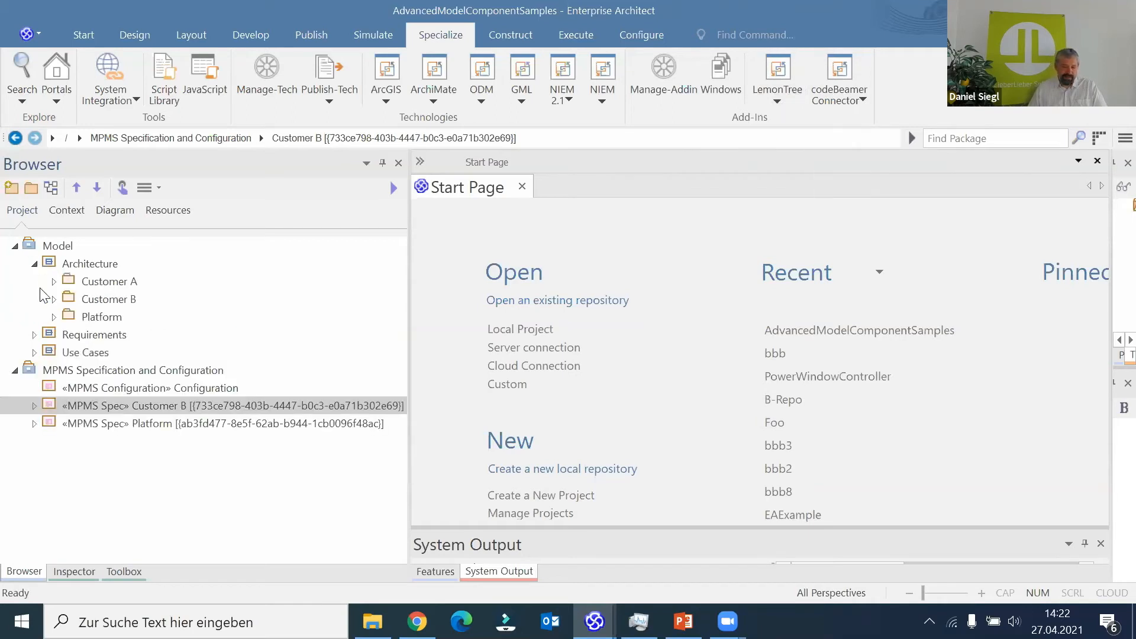
pyautogui.click(34, 334)
pyautogui.click(34, 406)
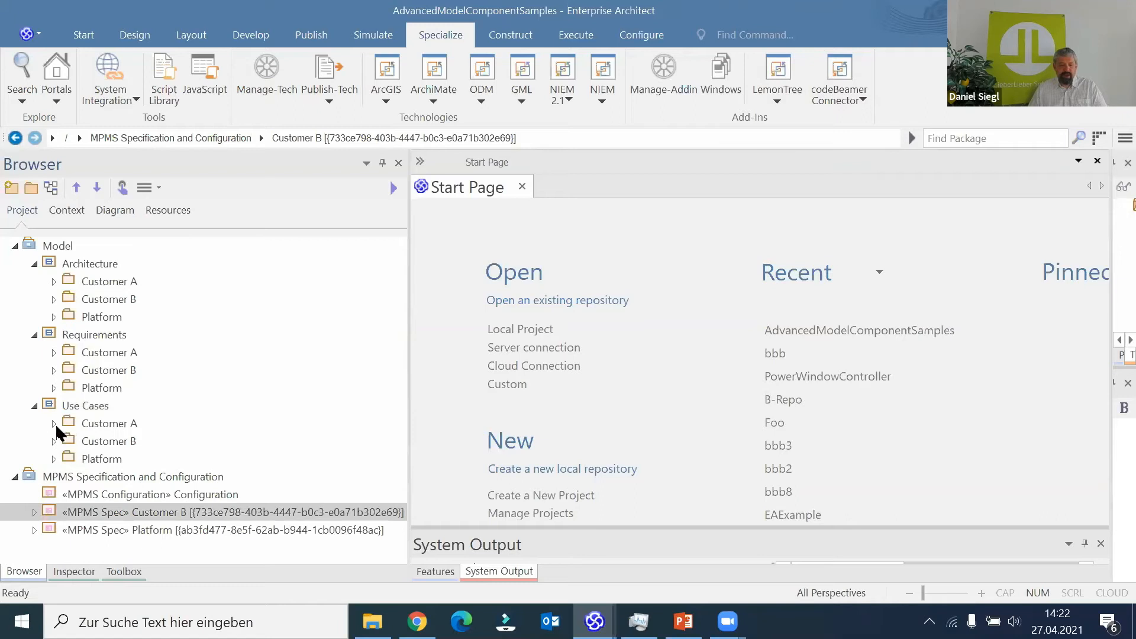
pyautogui.click(54, 423)
pyautogui.click(53, 352)
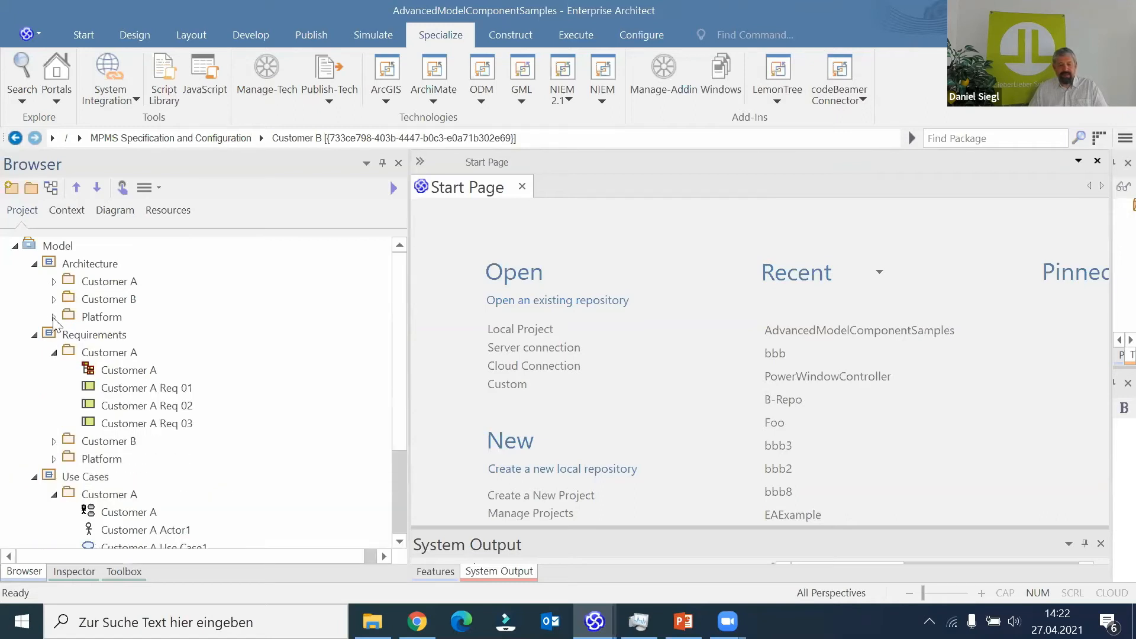
pyautogui.click(54, 282)
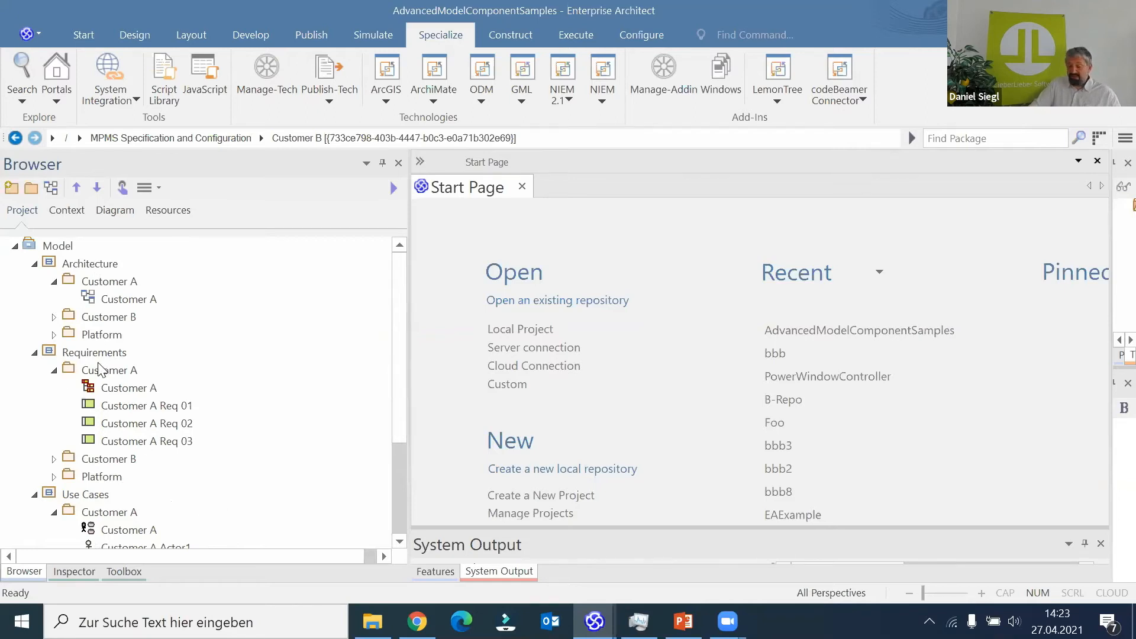
# - Open the LemonTree component specification for the AdvancedModelComponentSamples model
pyautogui.click(777, 98)
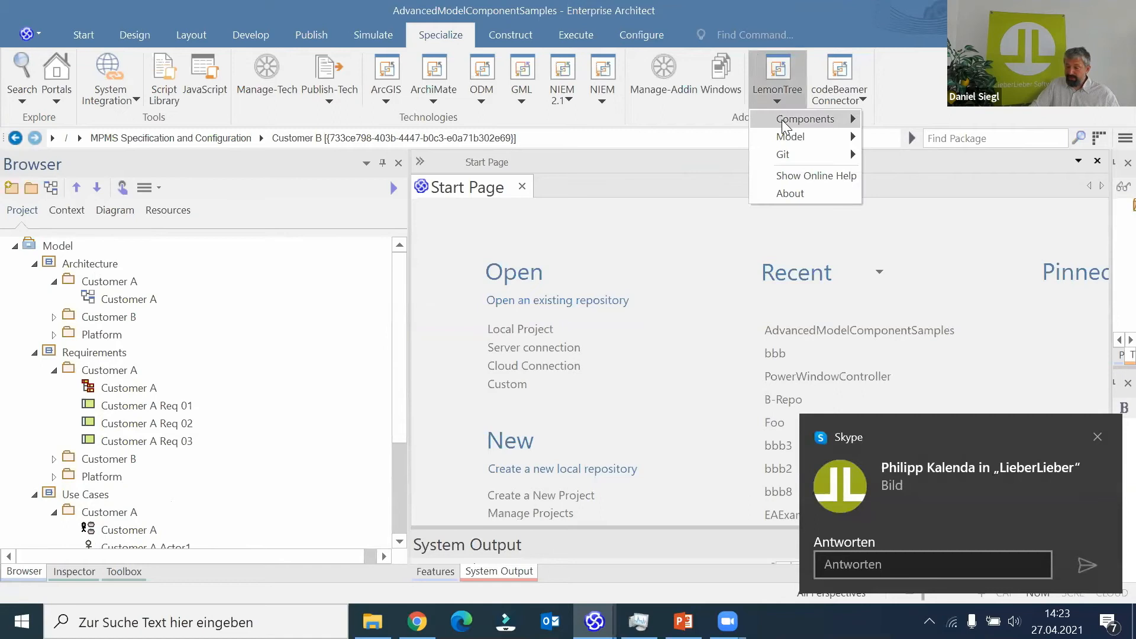
pyautogui.moveTo(786, 127)
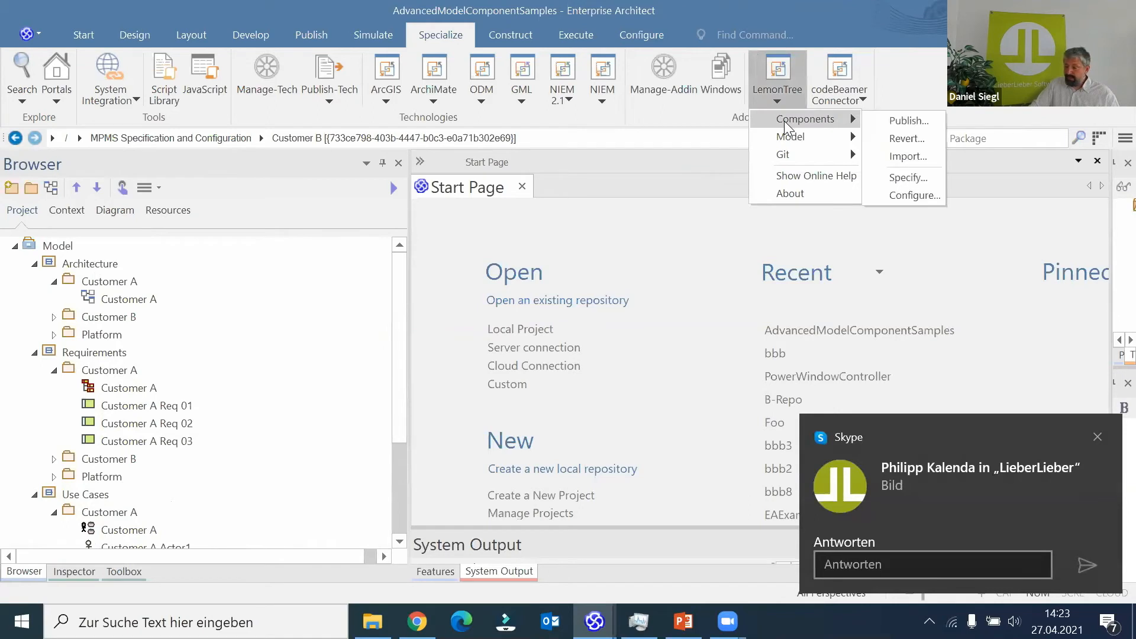
pyautogui.click(901, 178)
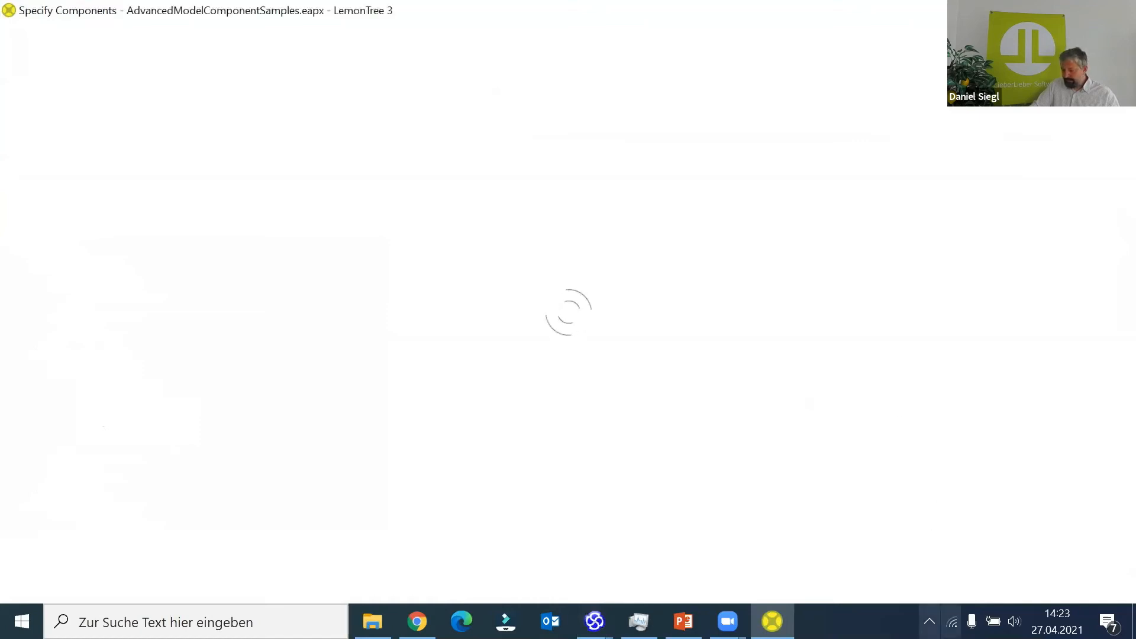
# - Set the Skype status to Beschäftigt
pyautogui.click(929, 621)
pyautogui.rightClick(898, 587)
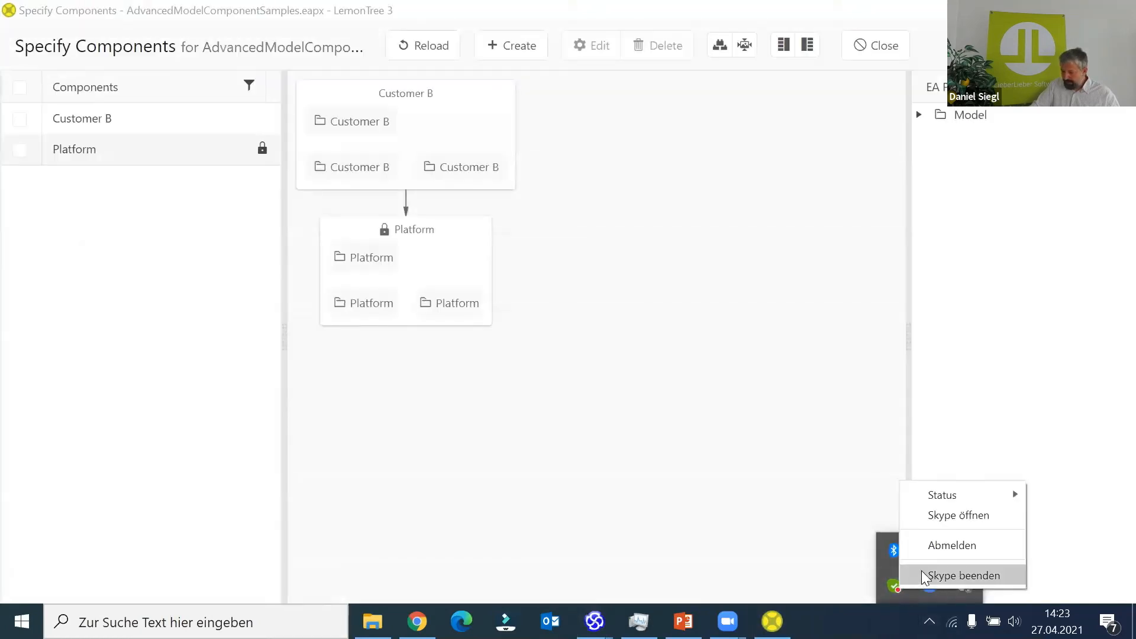
pyautogui.moveTo(954, 500)
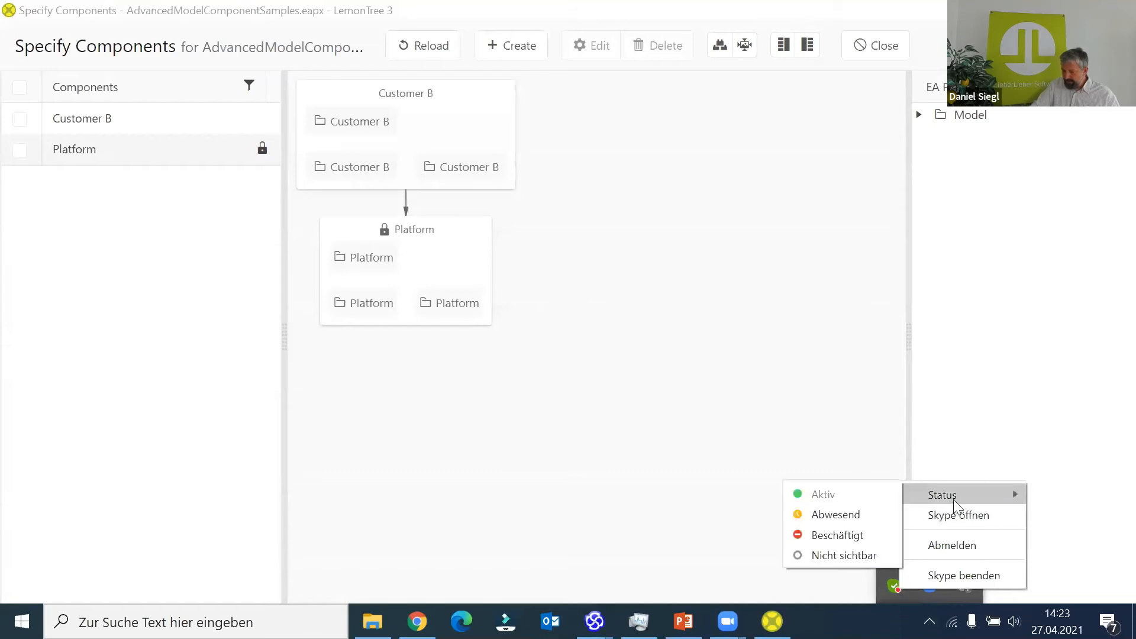
pyautogui.click(822, 541)
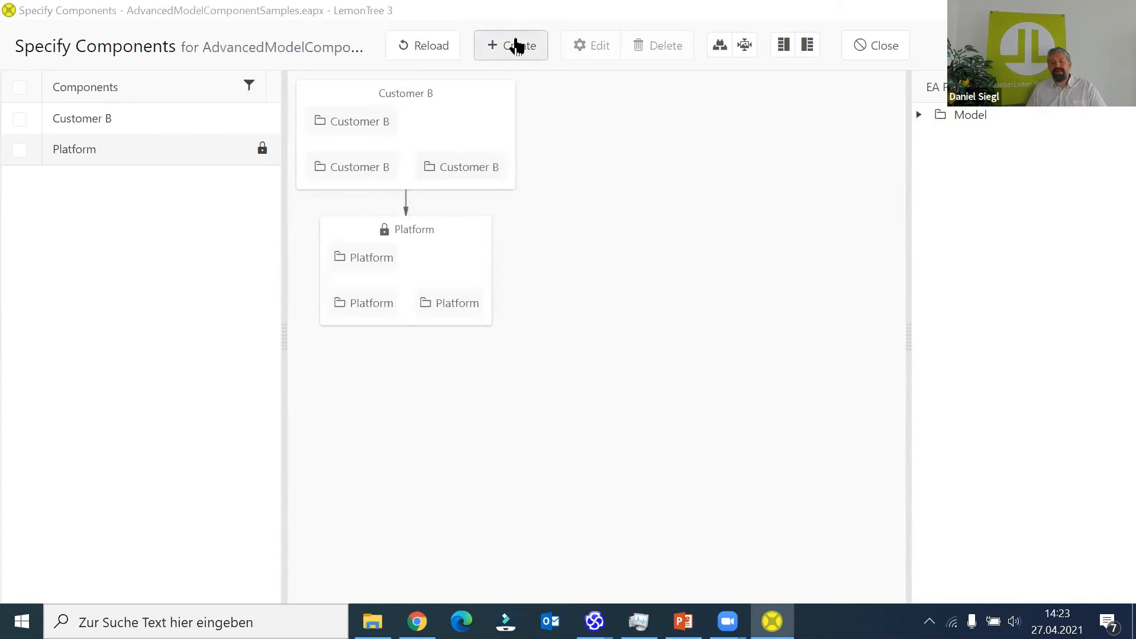
# - Create a Customer A component containing the Customer A packages under Architecture, Use Cases and Requirements
pyautogui.click(515, 45)
pyautogui.click(363, 217)
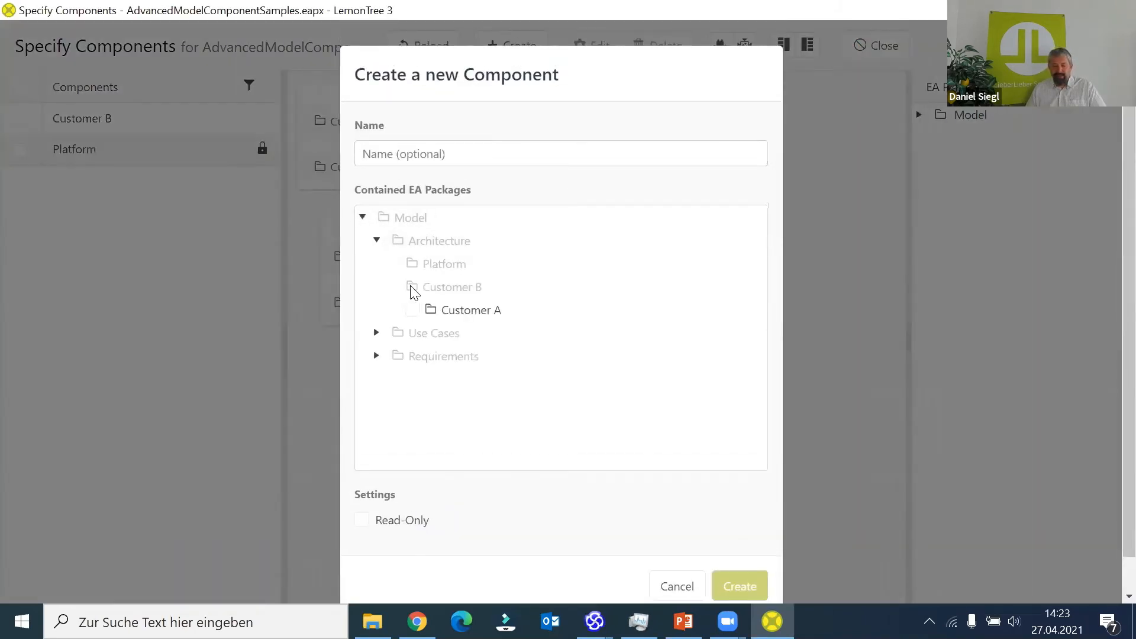
pyautogui.click(412, 310)
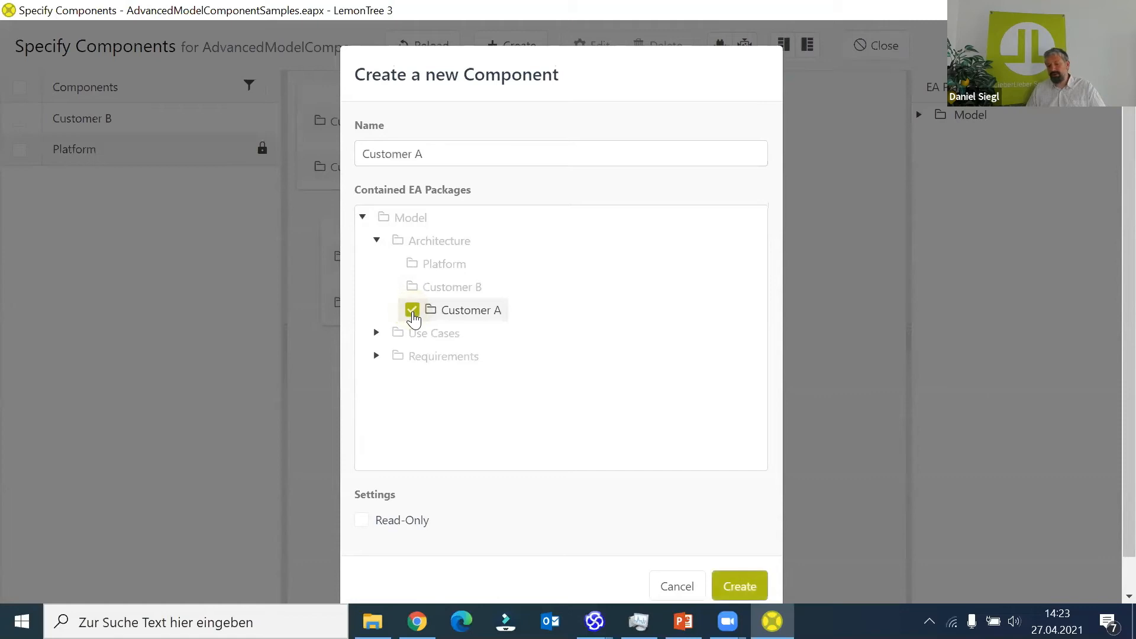
pyautogui.click(376, 332)
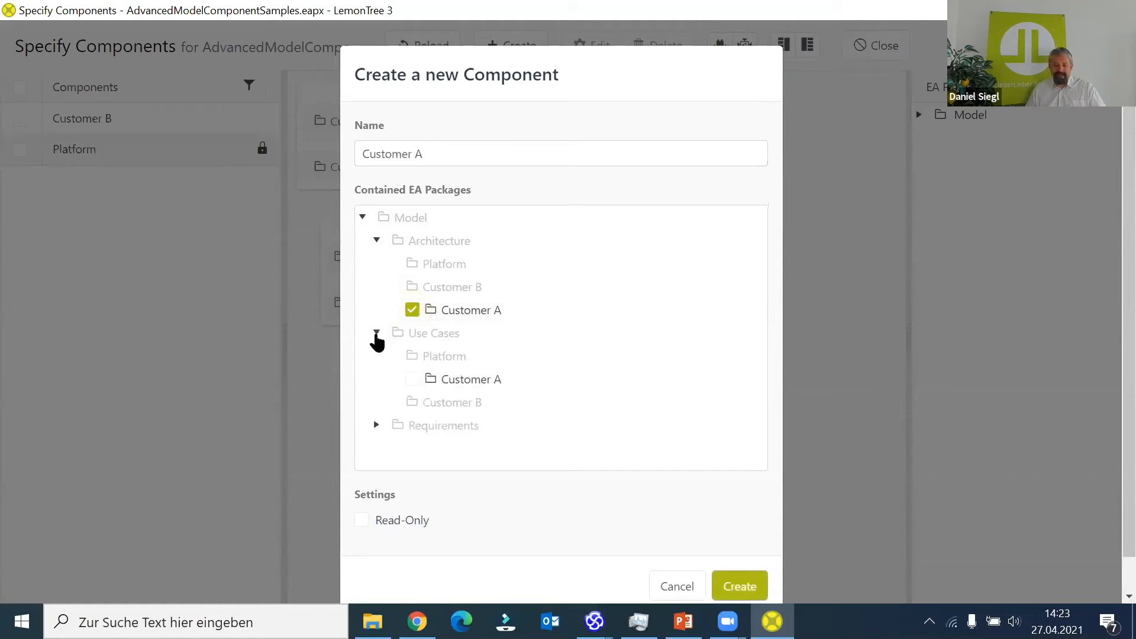
pyautogui.click(412, 379)
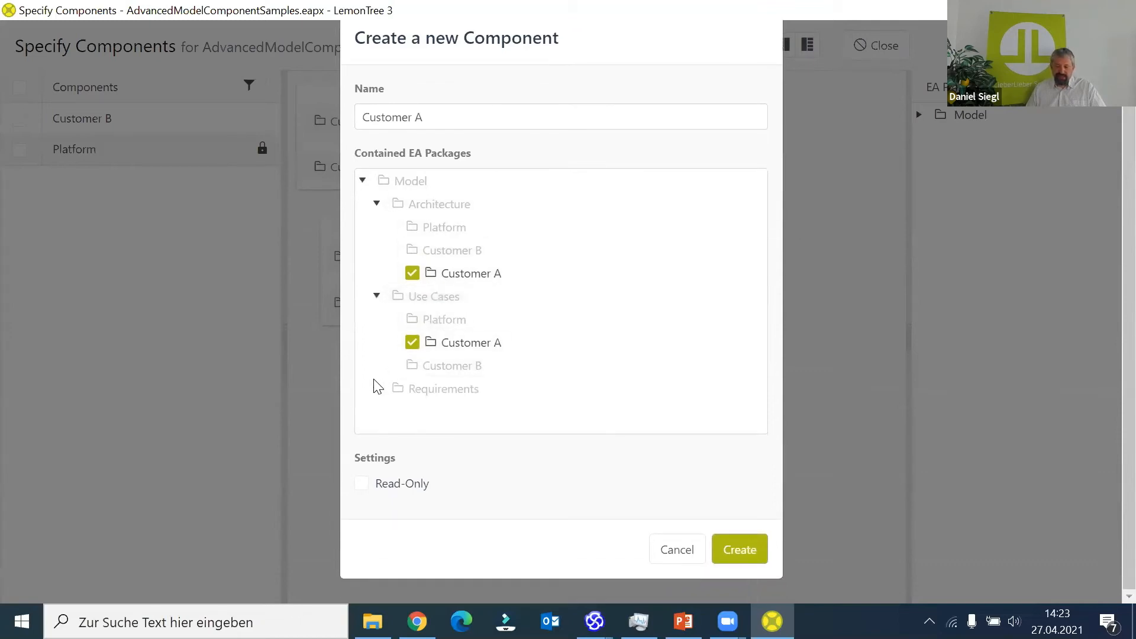
pyautogui.click(377, 390)
pyautogui.scroll(-1, 380, 404)
pyautogui.click(412, 377)
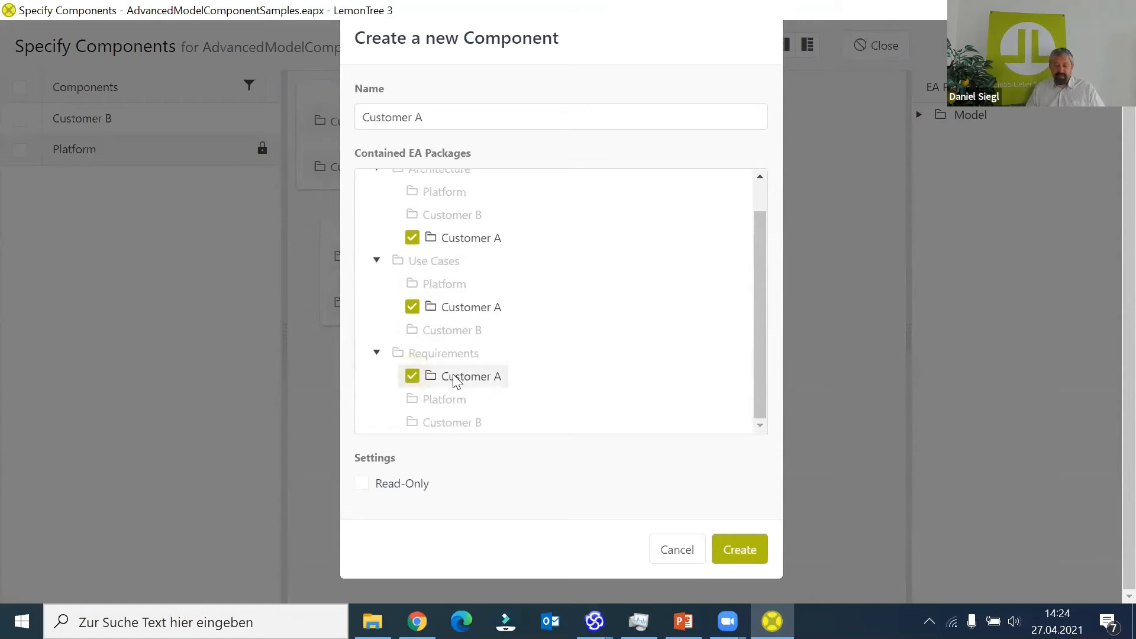
pyautogui.click(738, 552)
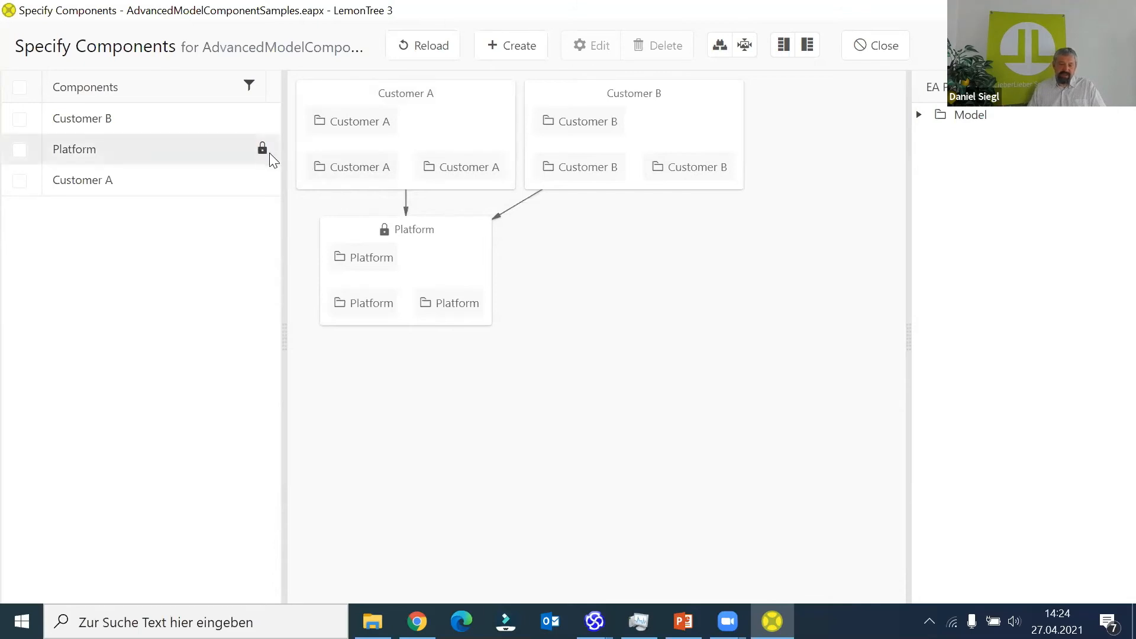
# - Leave the component specification and publish the Customer B, Platform and Customer A components without release notes
pyautogui.moveTo(263, 155)
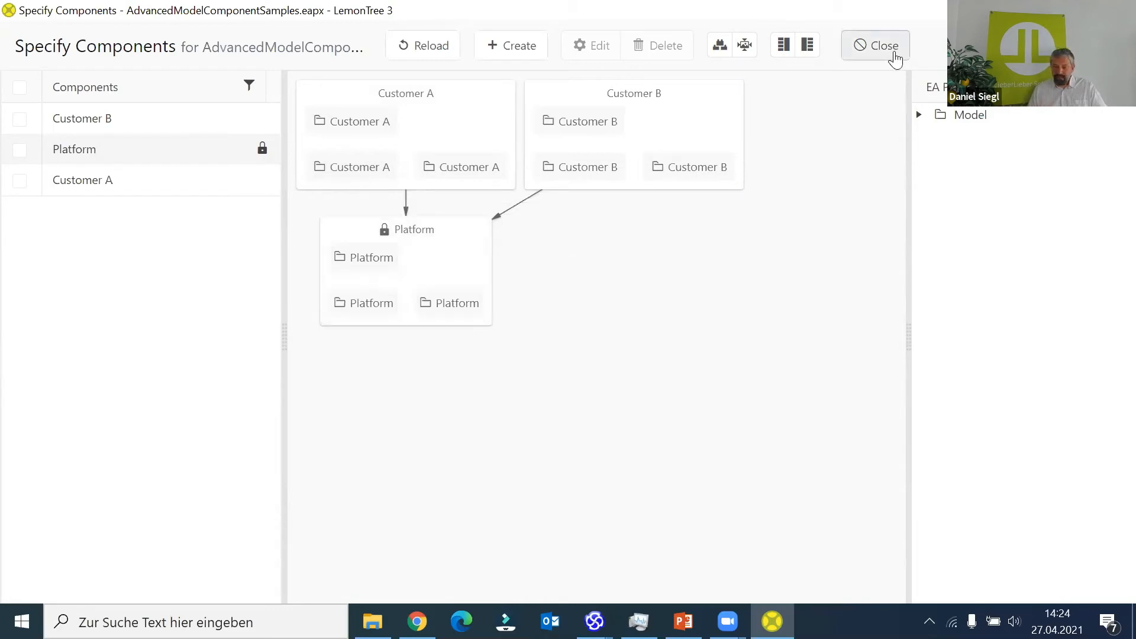
pyautogui.click(895, 53)
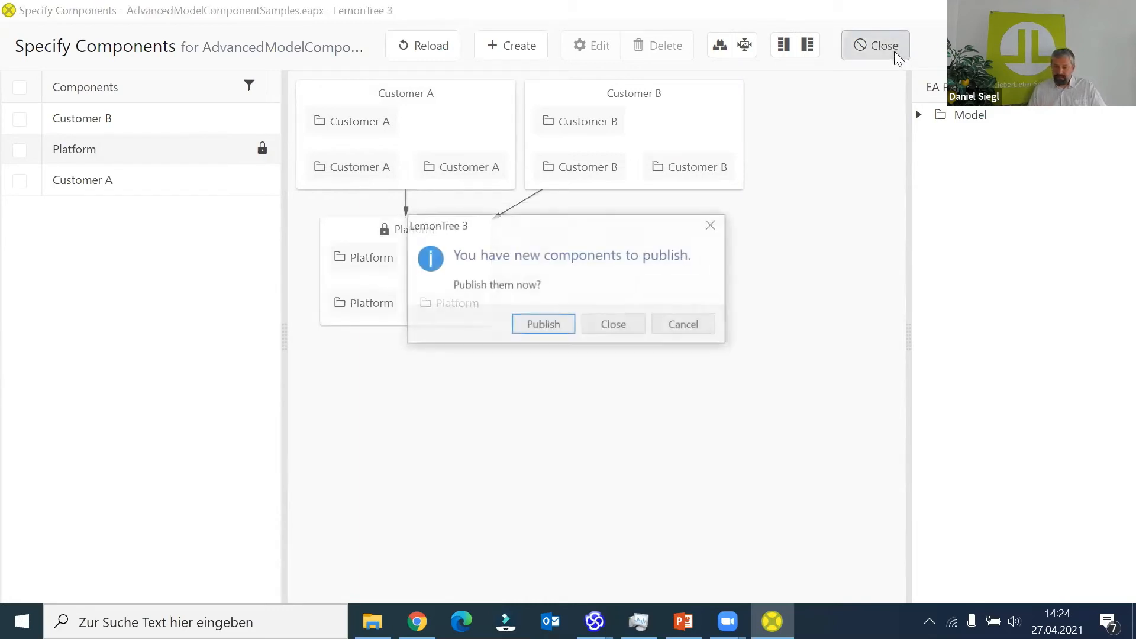
pyautogui.click(534, 326)
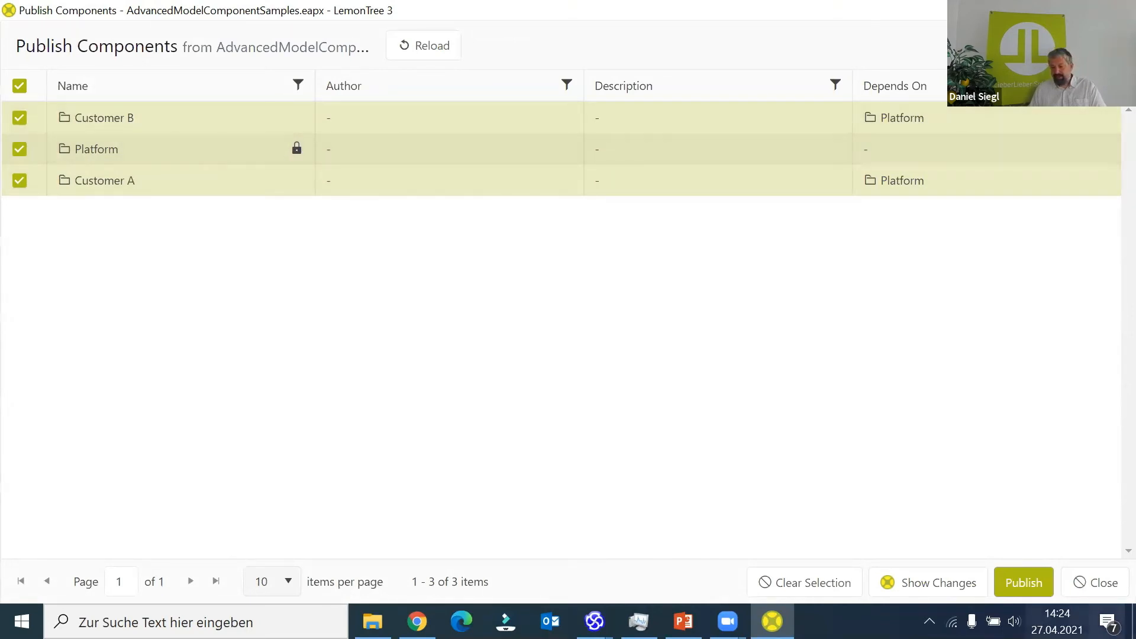
pyautogui.click(1036, 581)
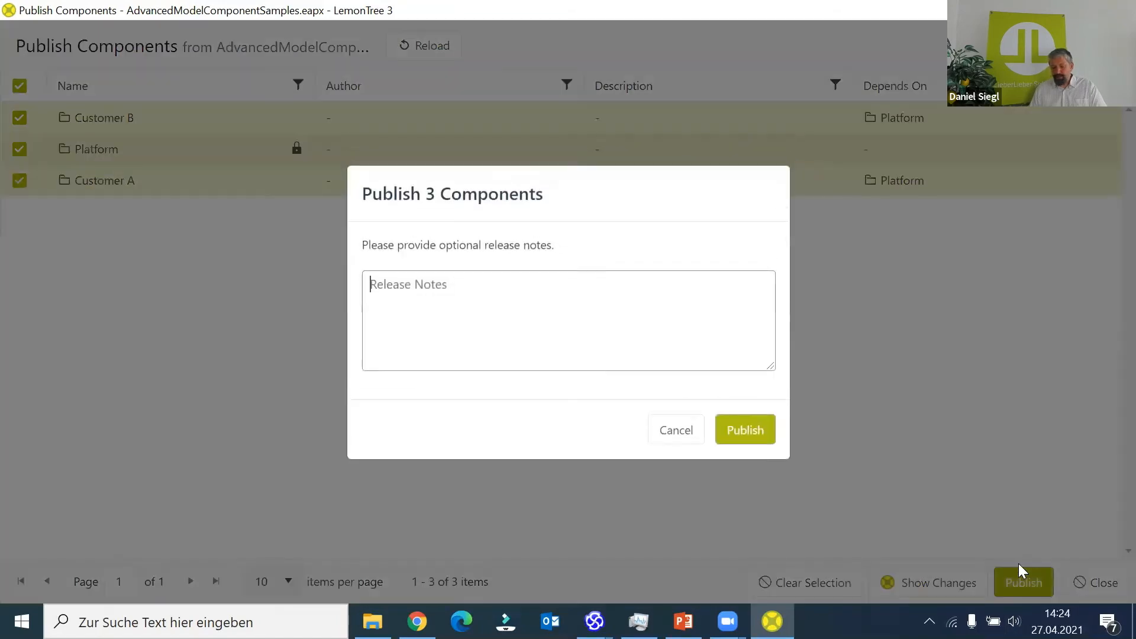
pyautogui.click(747, 430)
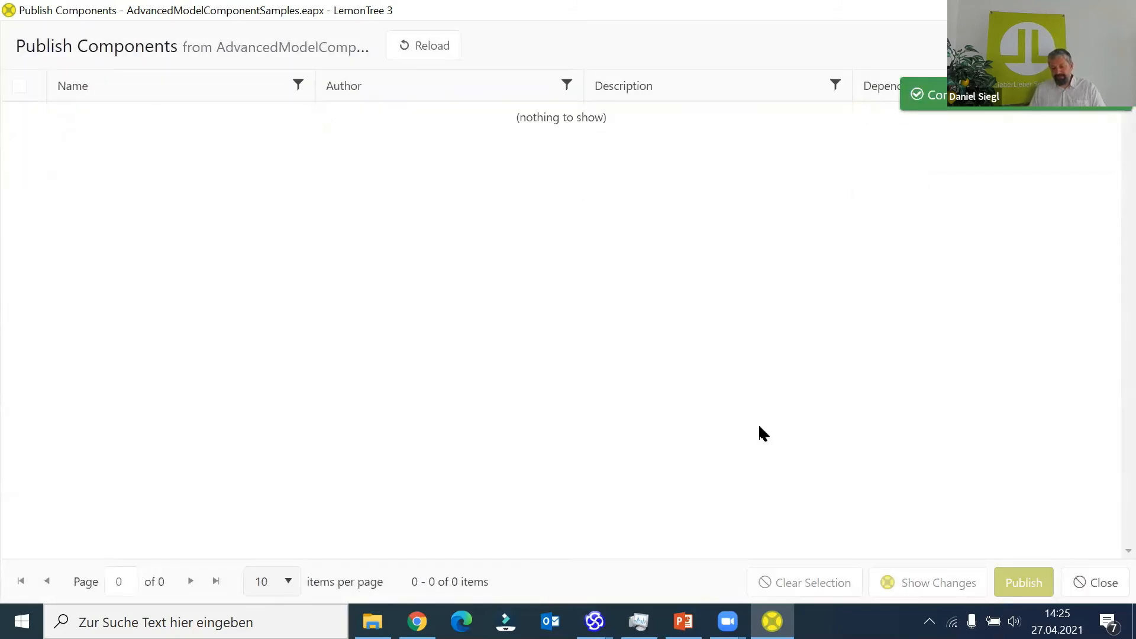
pyautogui.click(1102, 583)
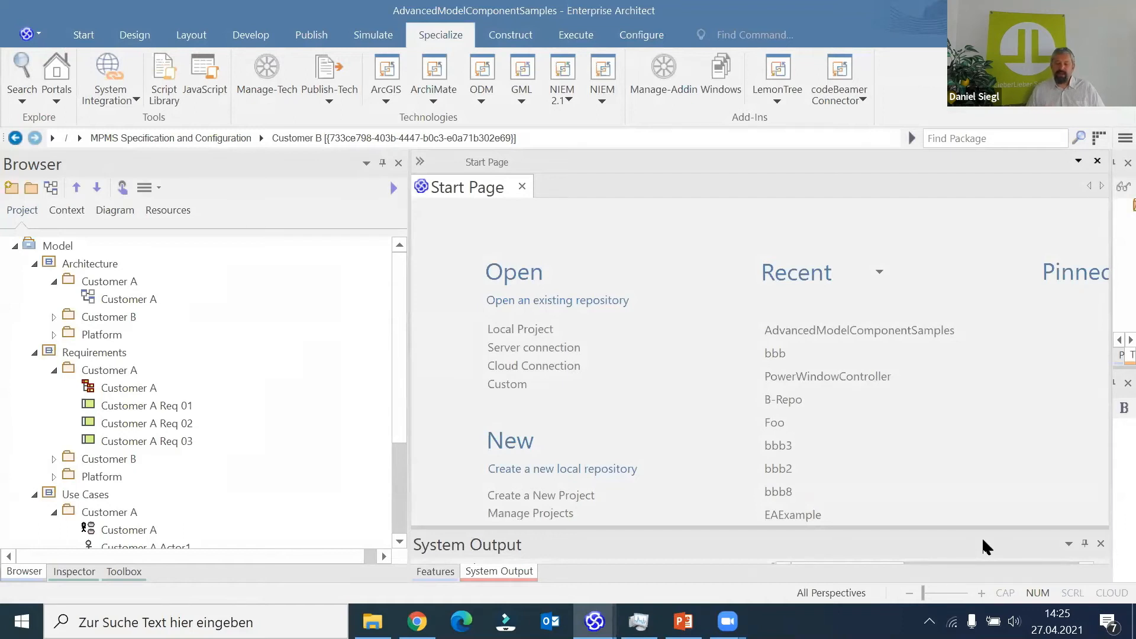
# - Open the recent project bbb in Enterprise Architect and start a LemonTree component import into it
pyautogui.click(770, 354)
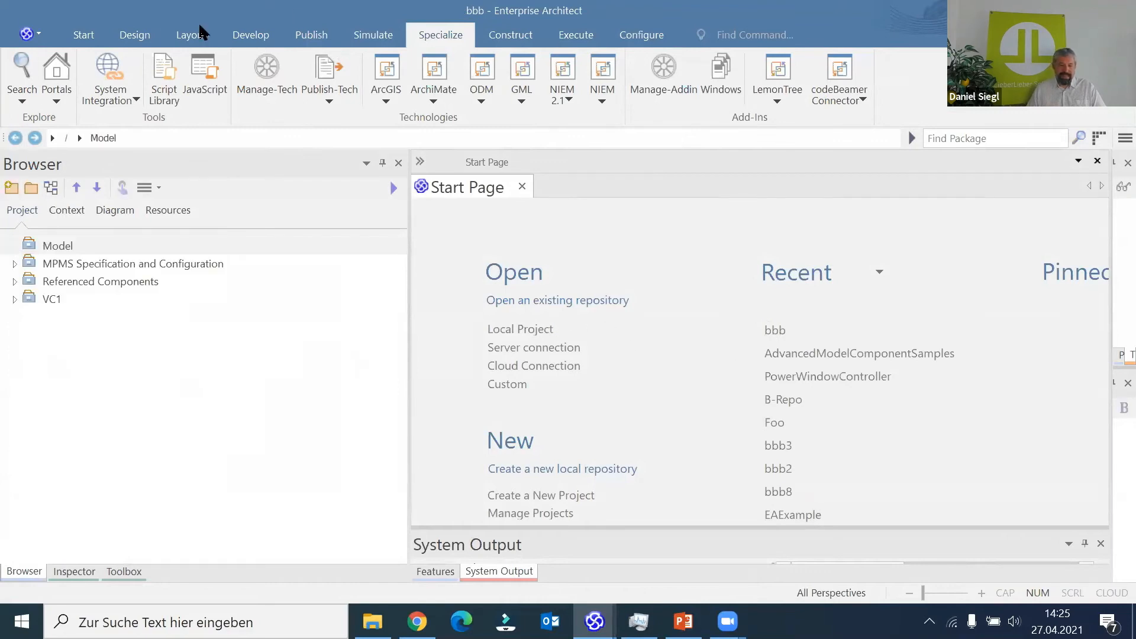
pyautogui.click(626, 32)
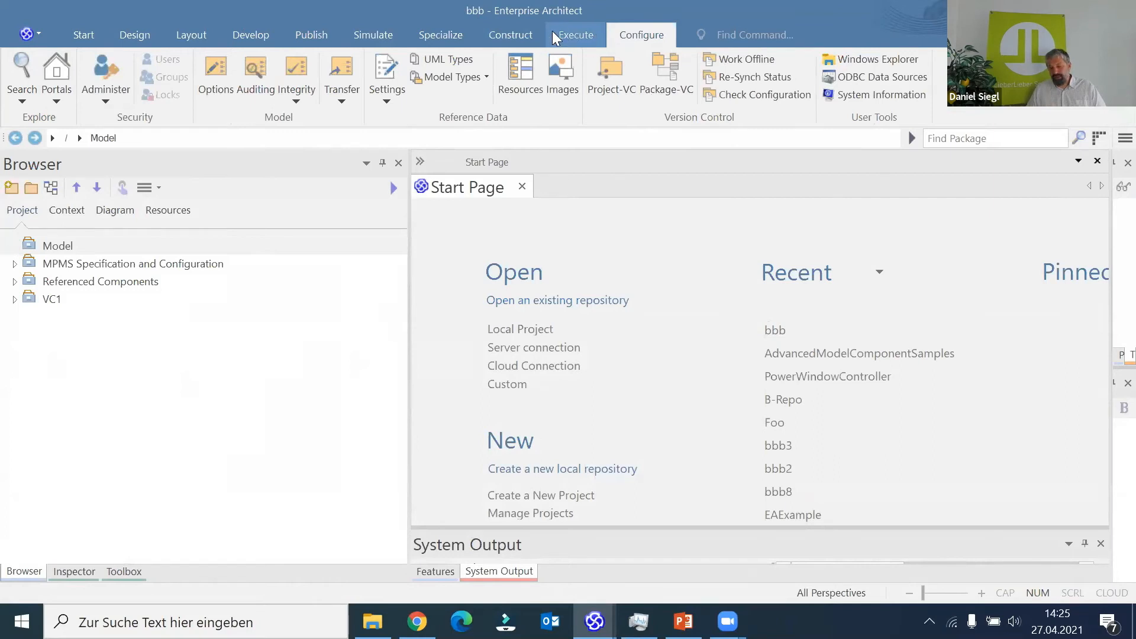
pyautogui.click(458, 35)
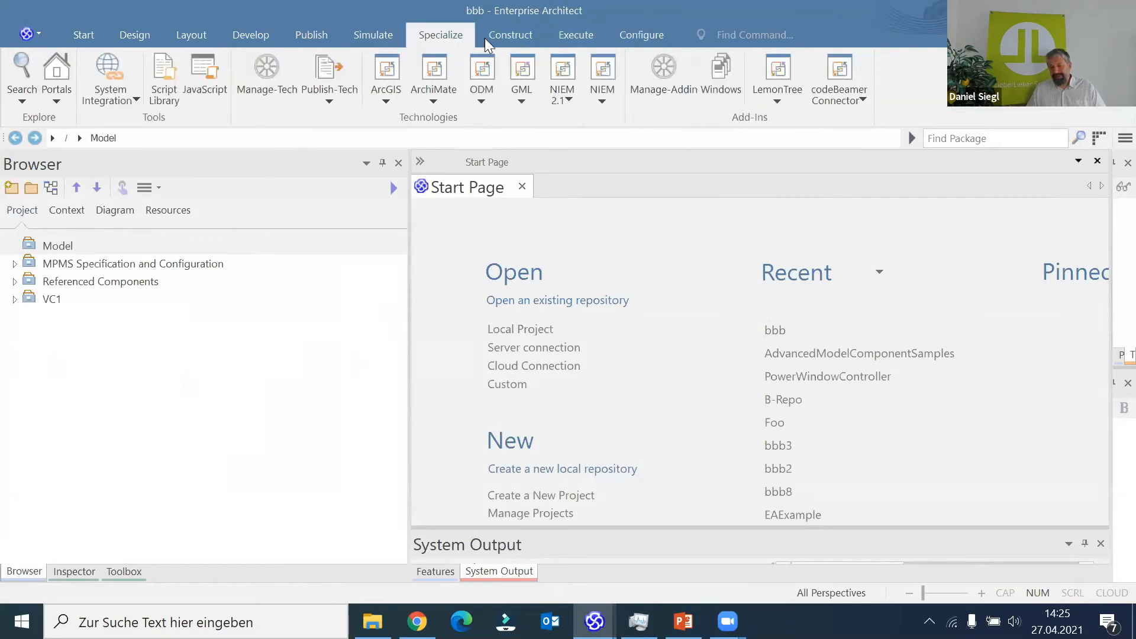
pyautogui.click(765, 96)
pyautogui.moveTo(840, 118)
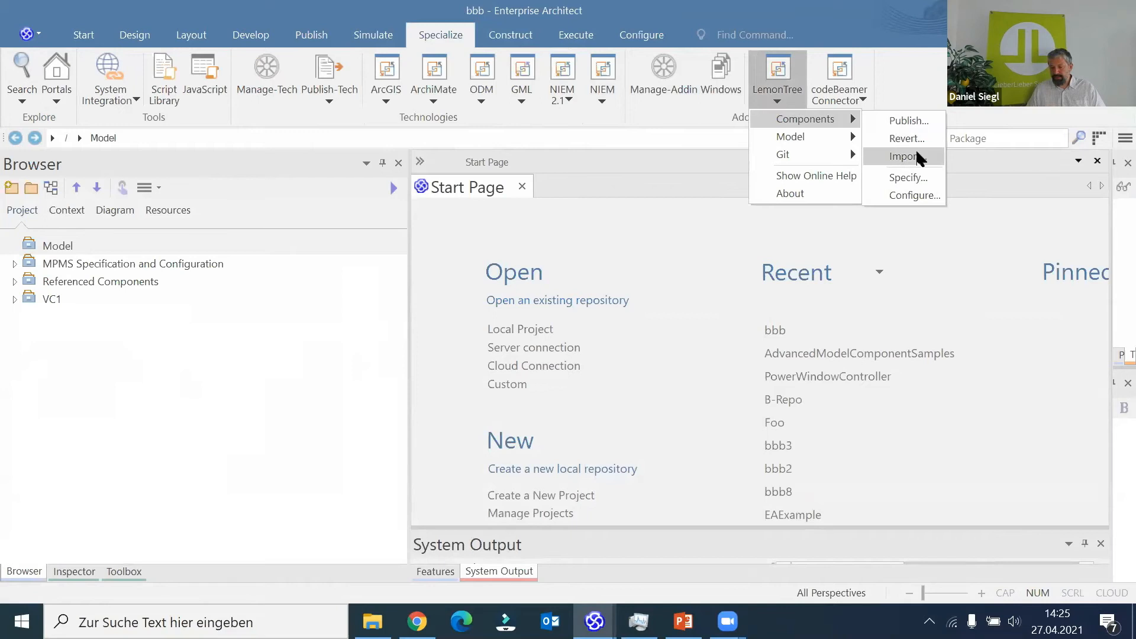
pyautogui.click(914, 155)
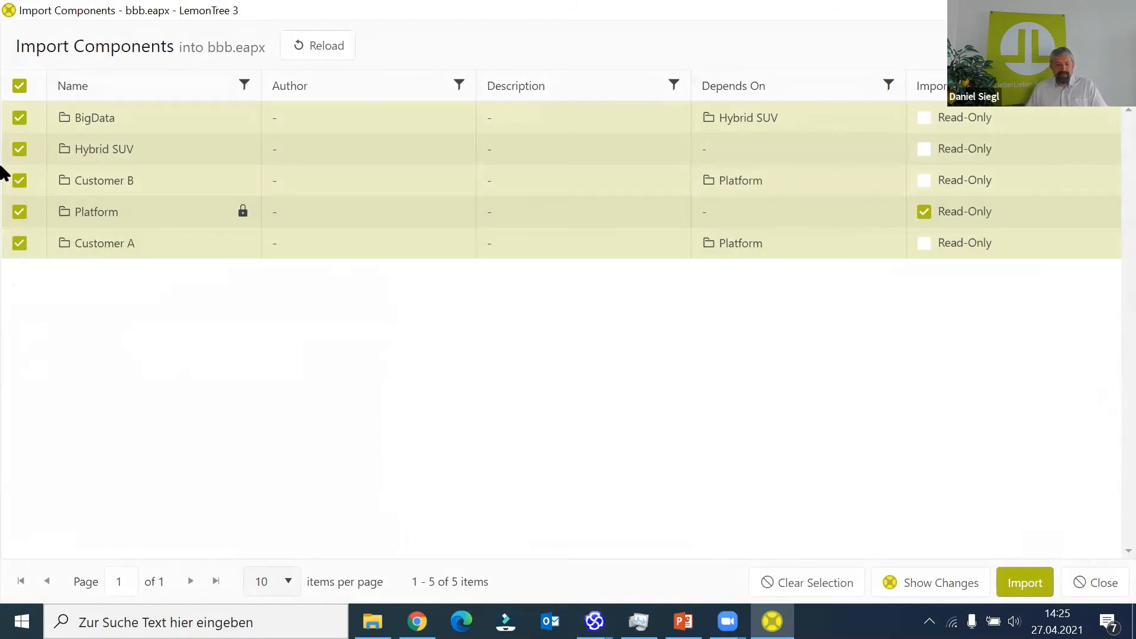
# - Import only the Customer A component together with its read-only Platform dependency, and close the import
pyautogui.click(20, 89)
pyautogui.click(24, 248)
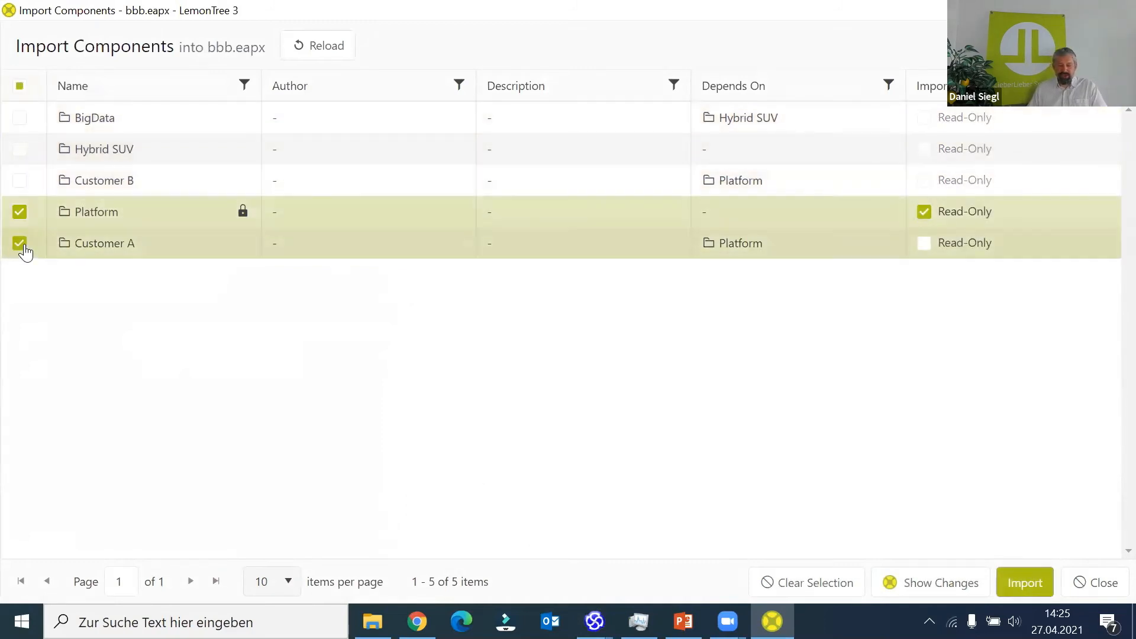
pyautogui.click(19, 211)
pyautogui.click(19, 210)
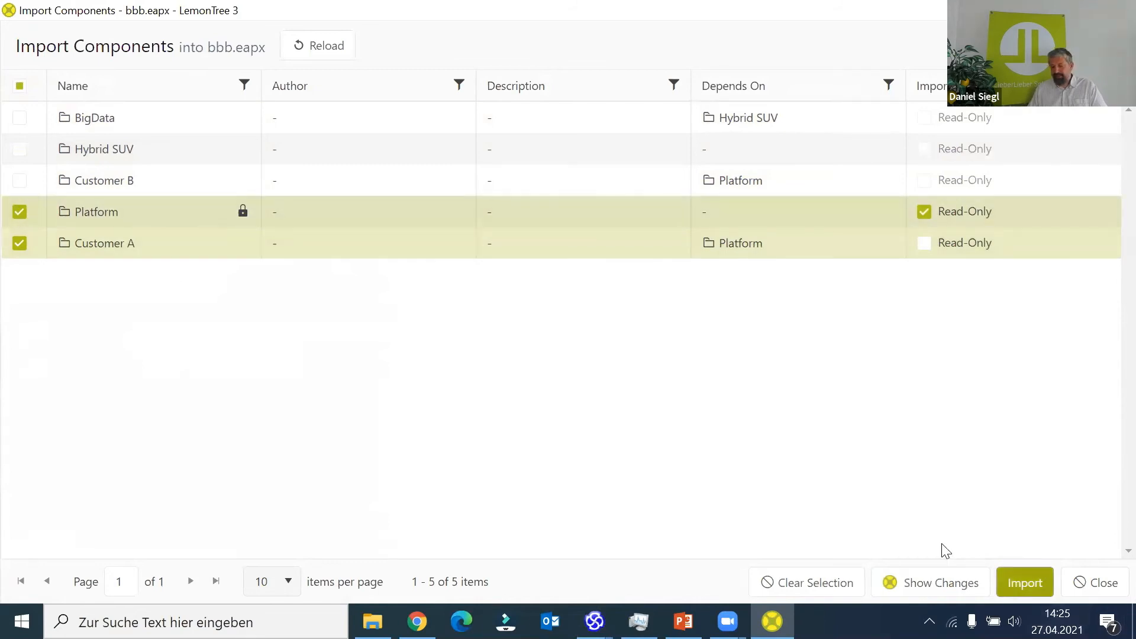
pyautogui.click(1033, 585)
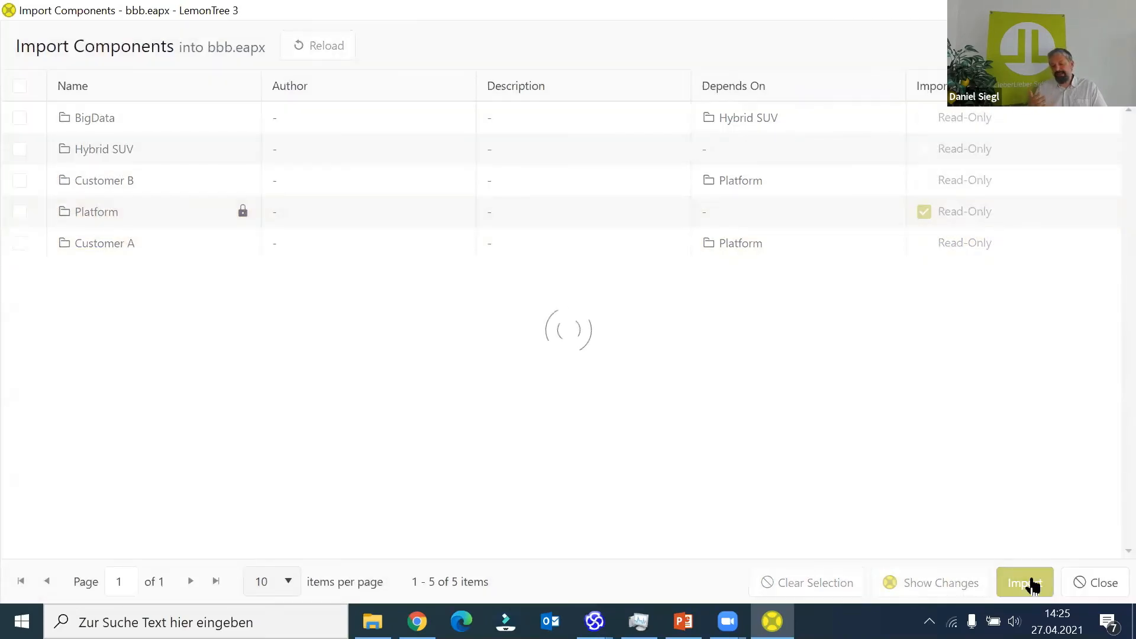
pyautogui.click(1101, 569)
# - Reload the bbb project and expand the Architecture, Requirements and Use Cases views under Model
pyautogui.click(40, 30)
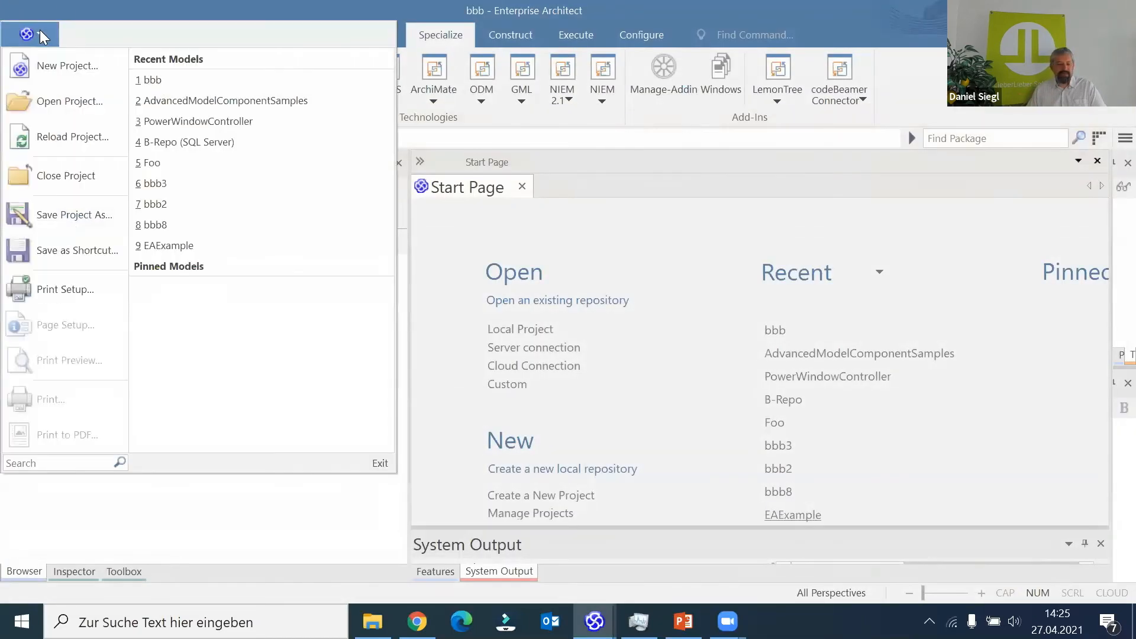
pyautogui.click(61, 153)
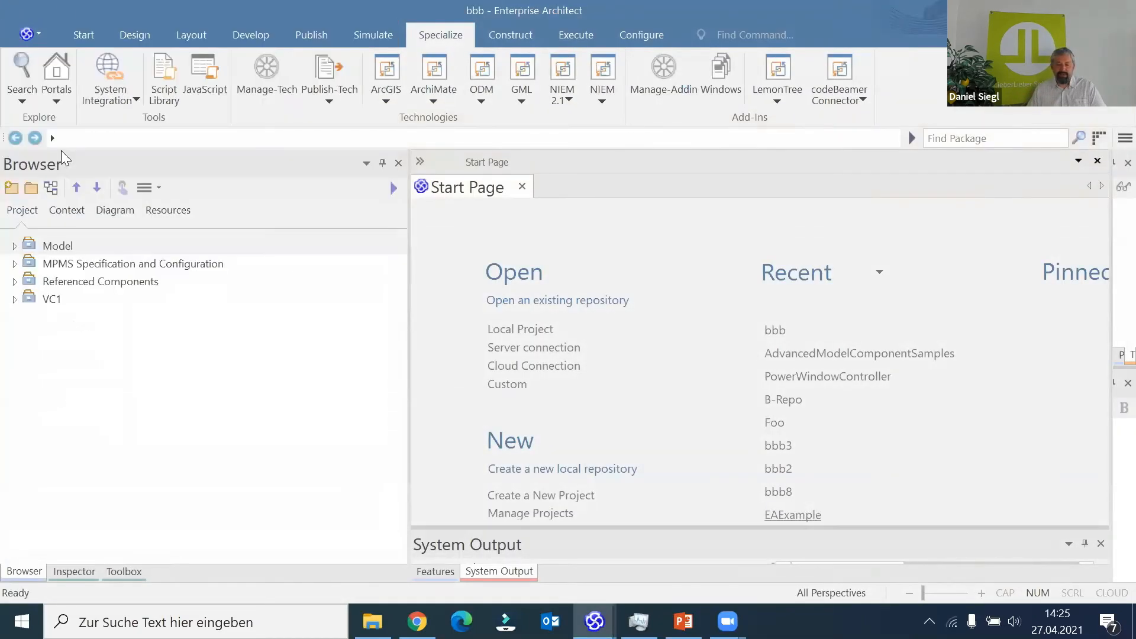
pyautogui.click(15, 247)
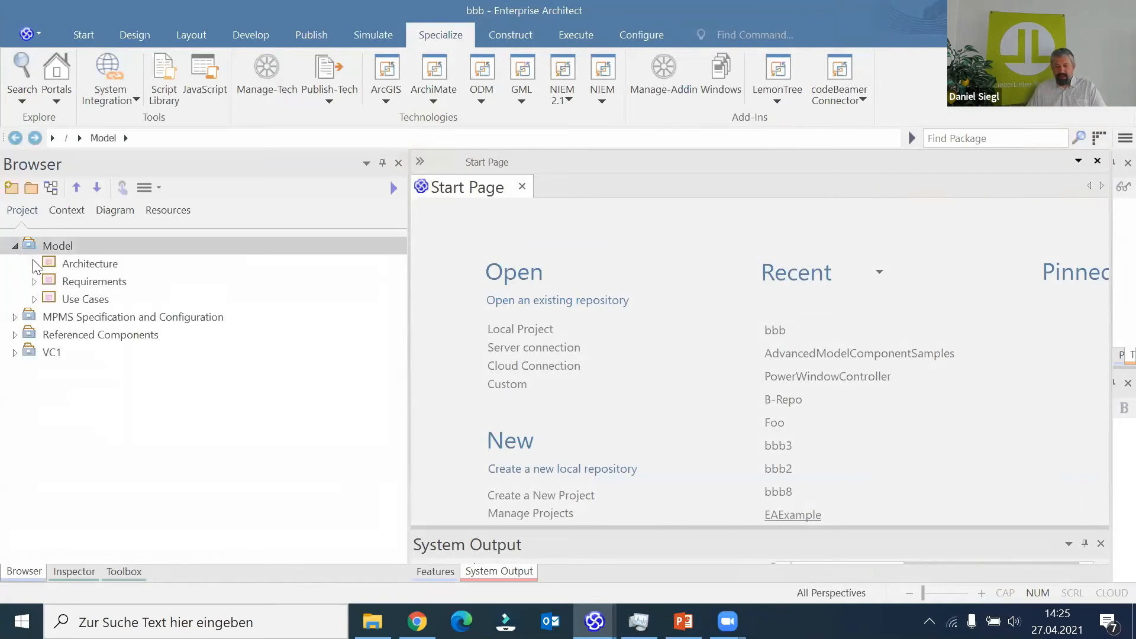
pyautogui.click(34, 264)
pyautogui.click(34, 299)
pyautogui.click(35, 335)
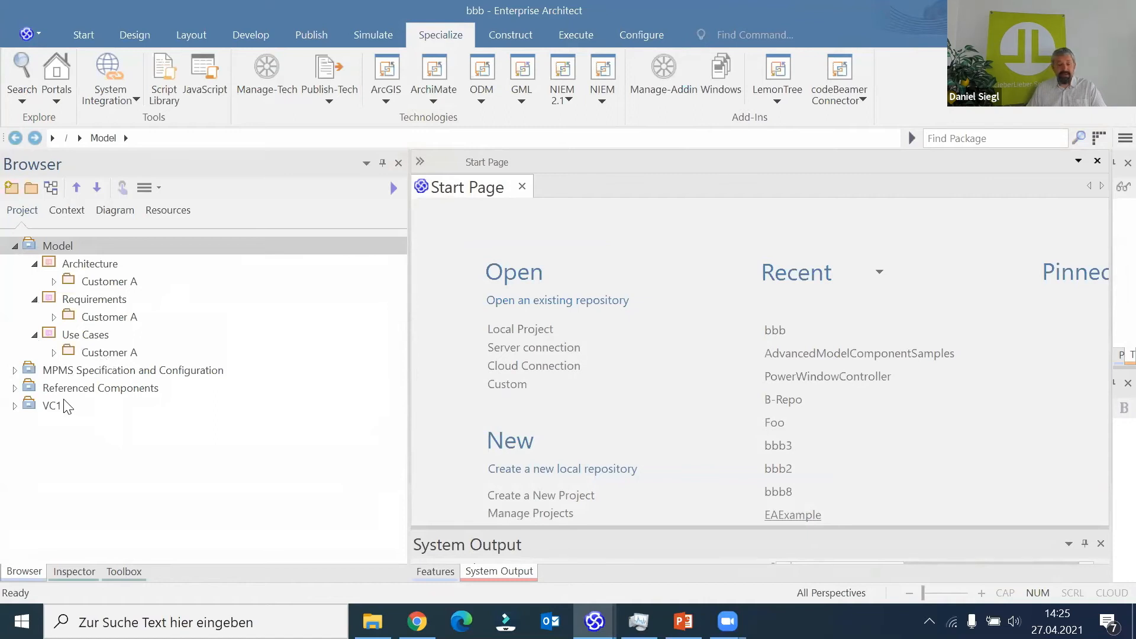
# - Expand the Platform component under Referenced Components and show the contents of its first two Platform packages
pyautogui.click(15, 389)
pyautogui.click(35, 406)
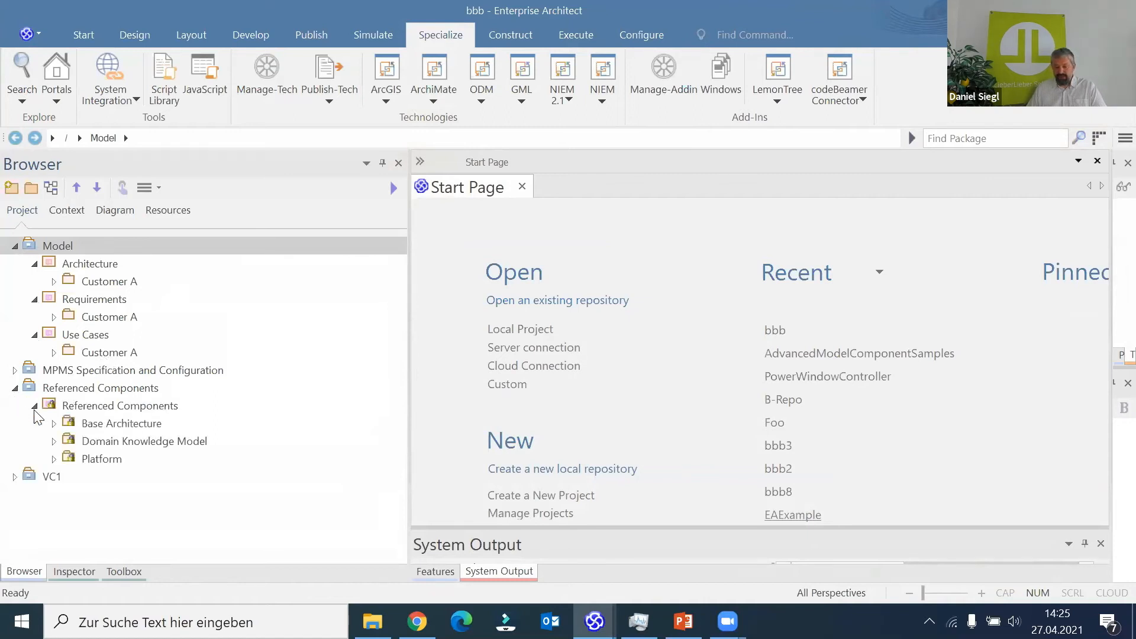
pyautogui.click(54, 459)
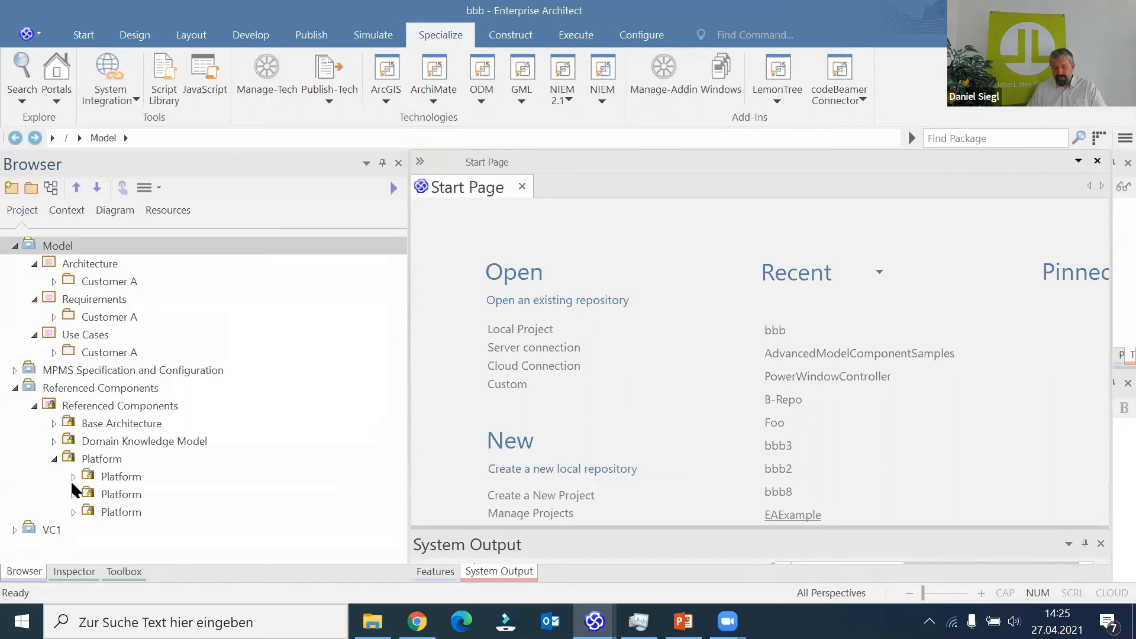
pyautogui.click(73, 477)
pyautogui.scroll(-1, 79, 475)
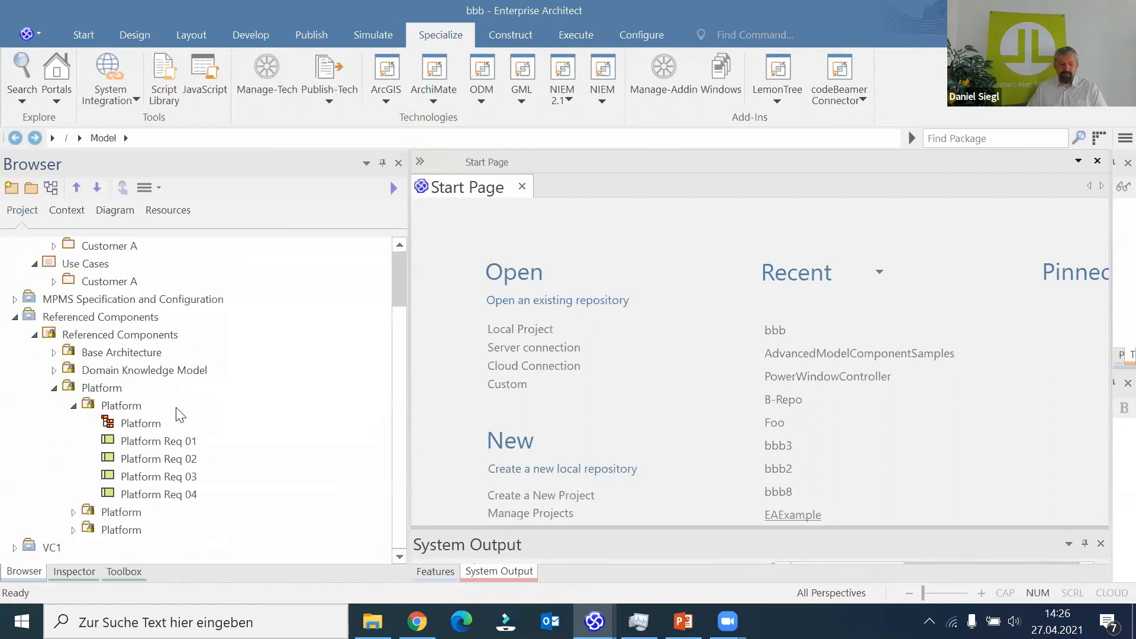
pyautogui.click(73, 512)
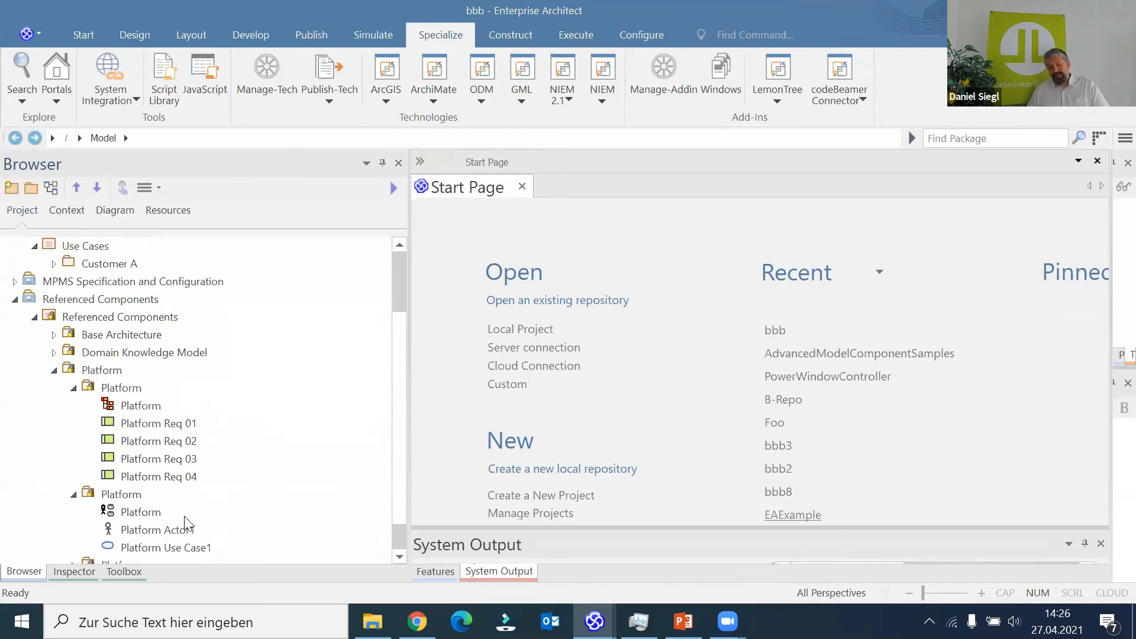
# - Open the Customer A use case diagram from the Customer A package under Use Cases
pyautogui.click(57, 264)
pyautogui.doubleClick(113, 281)
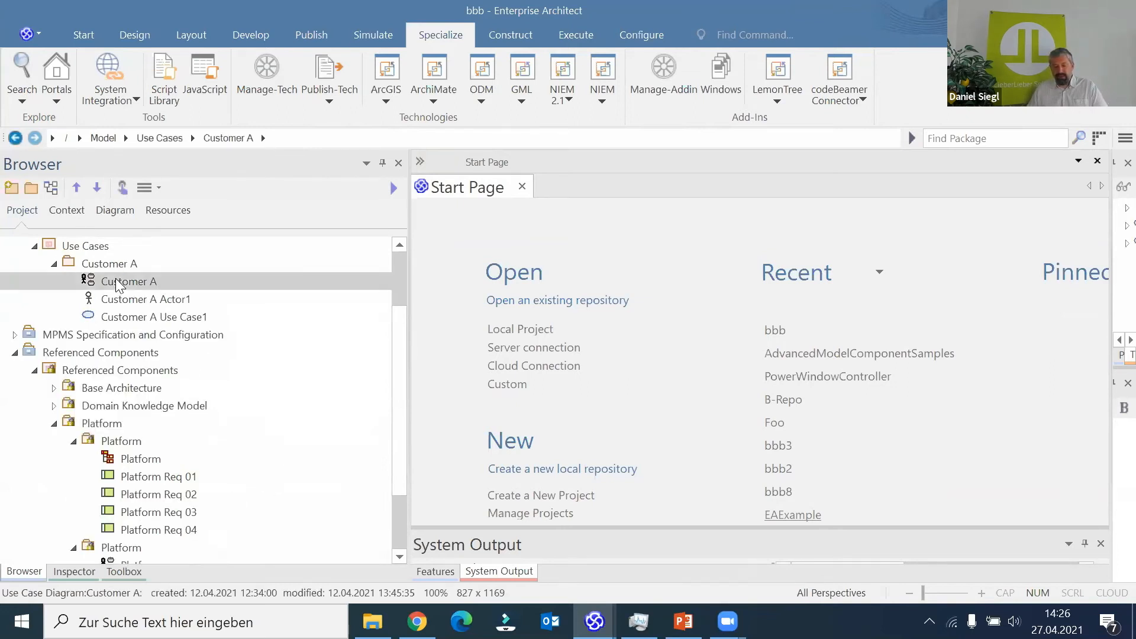
# - Try to create an Include connector from Platform Use Case1 to the use case above it in the Customer A diagram
pyautogui.scroll(-3, 993, 372)
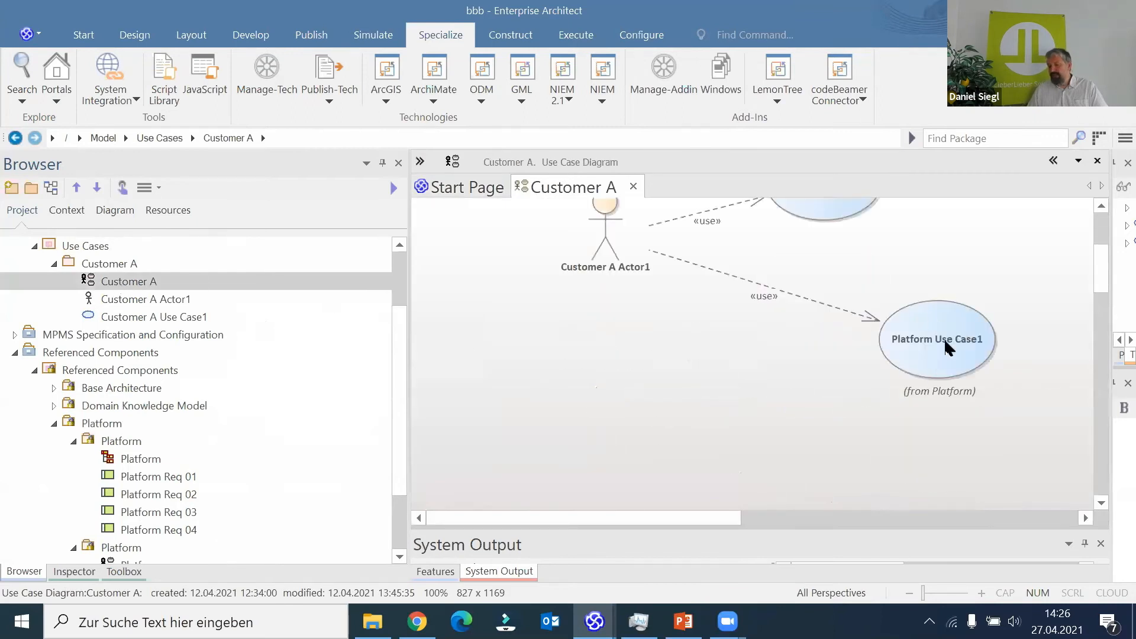
pyautogui.click(913, 338)
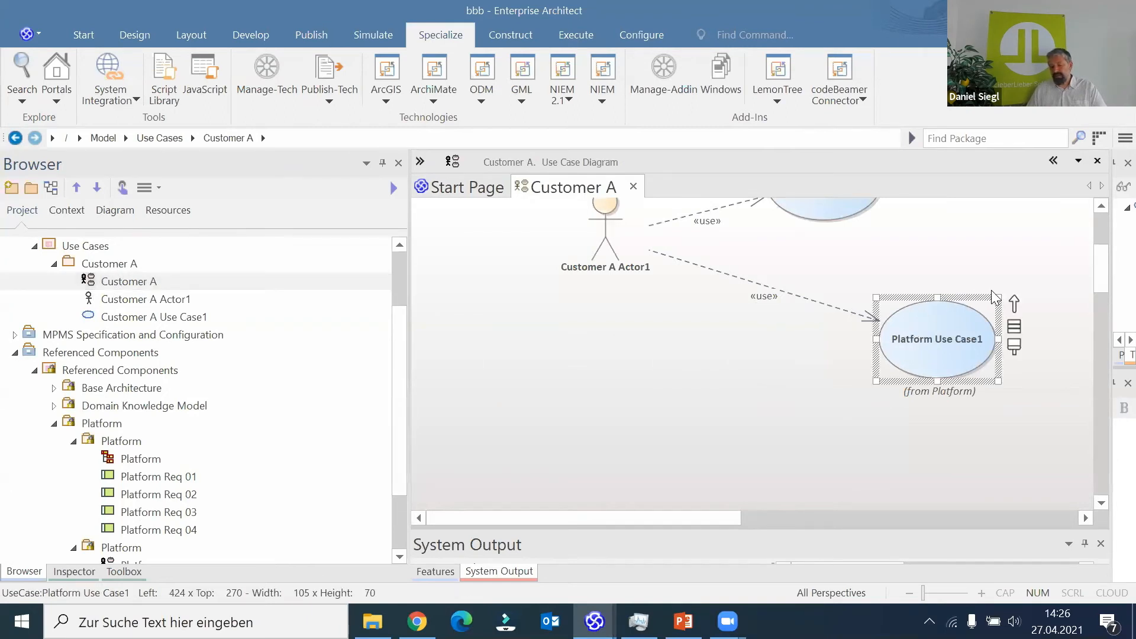
pyautogui.moveTo(1014, 303); pyautogui.dragTo(852, 248)
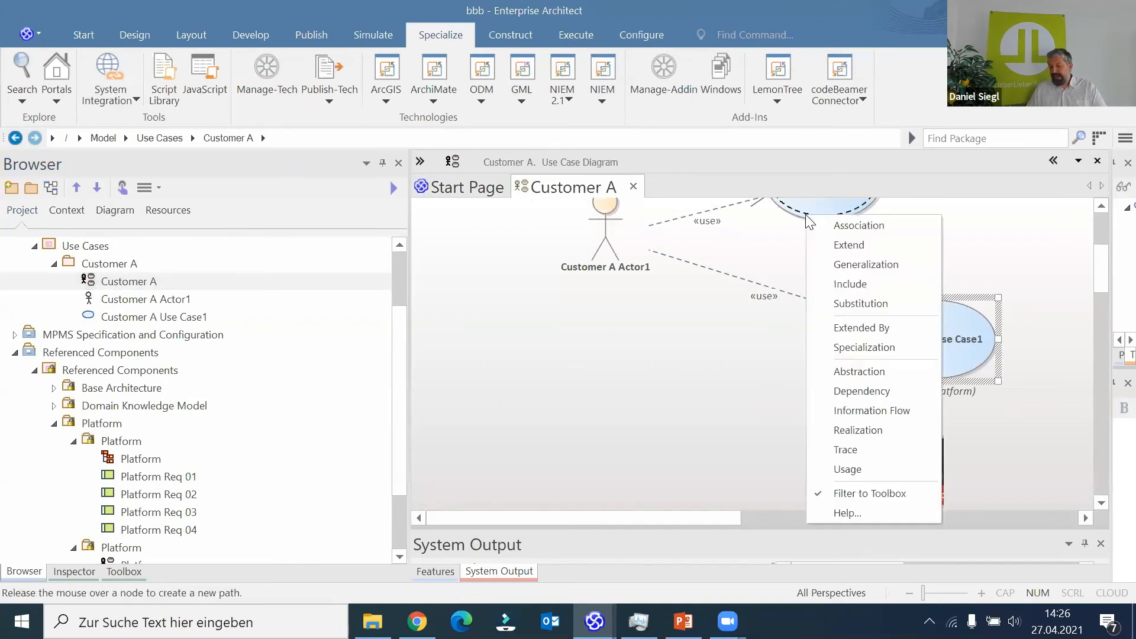
pyautogui.click(858, 287)
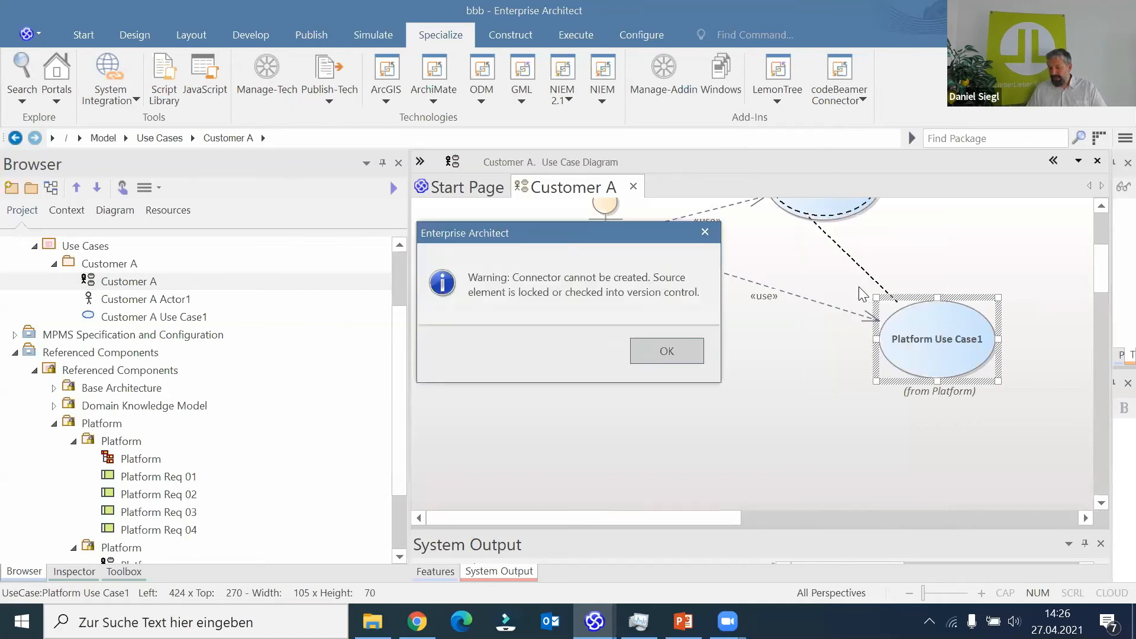
pyautogui.click(650, 356)
pyautogui.click(970, 349)
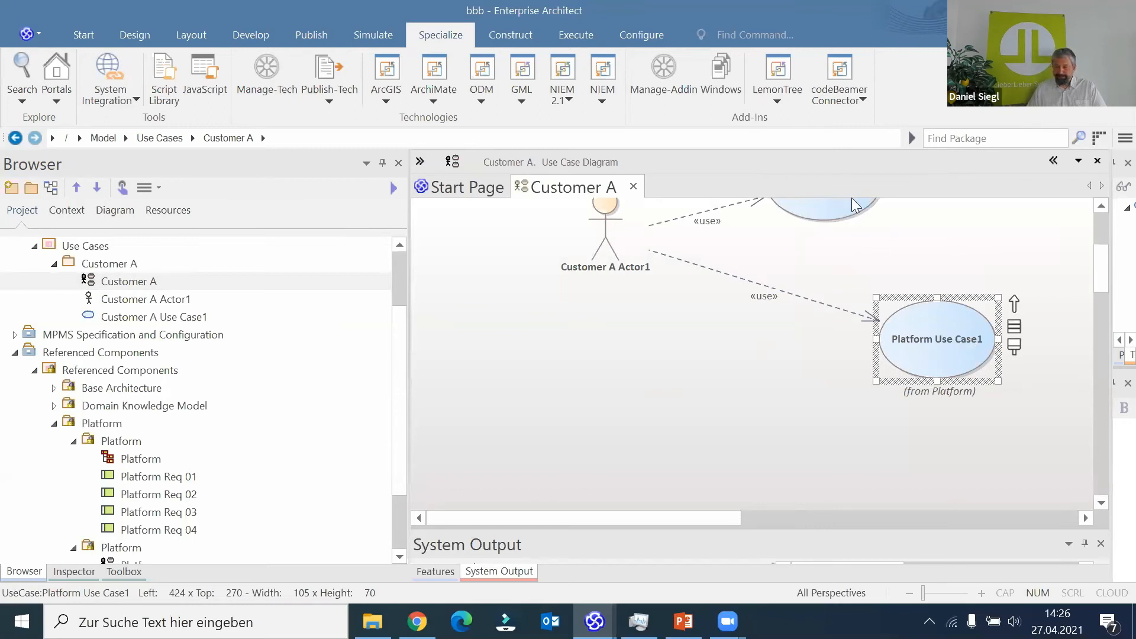
# - Move Customer A Actor1 down and slightly left in the diagram, to about left 134, top 233
pyautogui.click(779, 94)
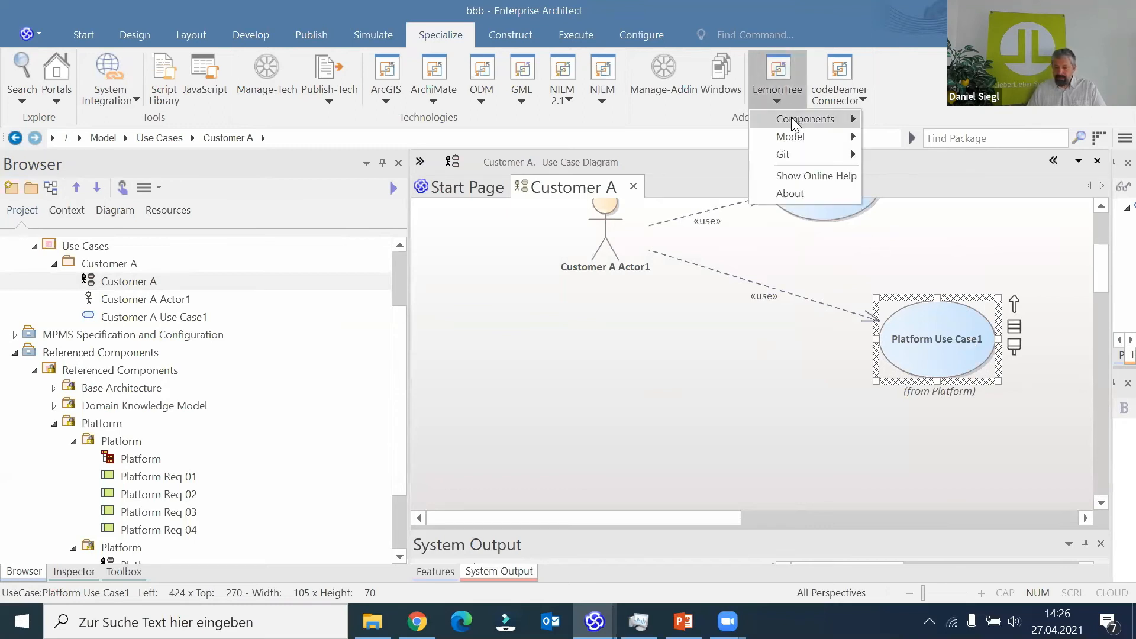
pyautogui.moveTo(793, 122)
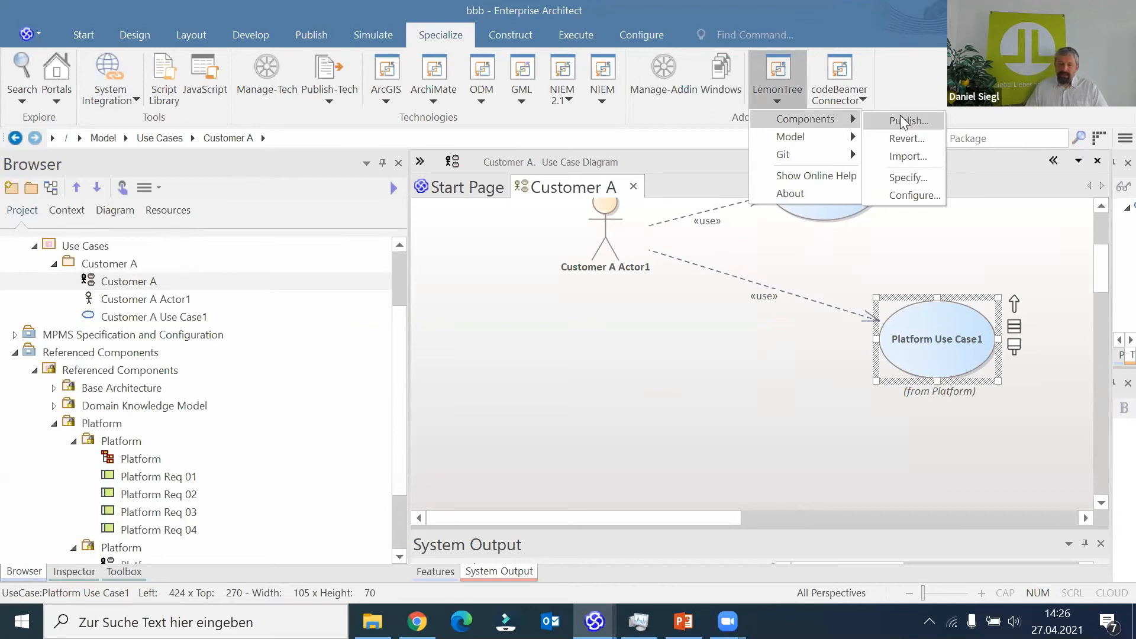
pyautogui.click(594, 263)
pyautogui.click(601, 242)
pyautogui.moveTo(602, 242); pyautogui.dragTo(578, 312)
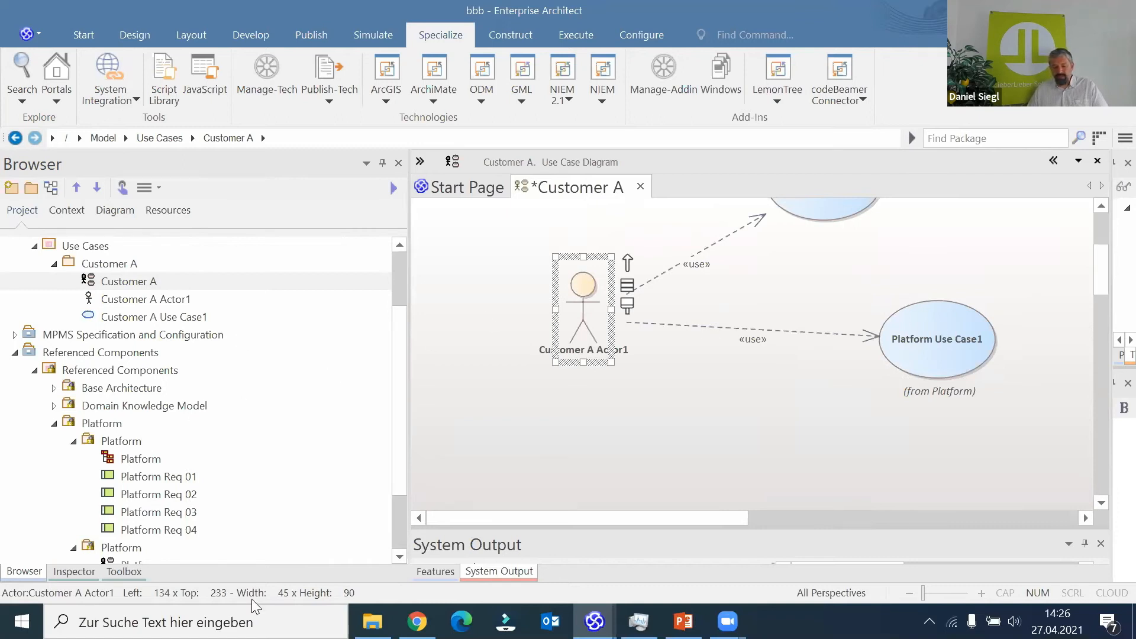
# - Add a new actor above Platform Use Case1, linked to it by a Dependency, and shift the actor up and right
pyautogui.click(123, 571)
pyautogui.moveTo(55, 224); pyautogui.dragTo(964, 340)
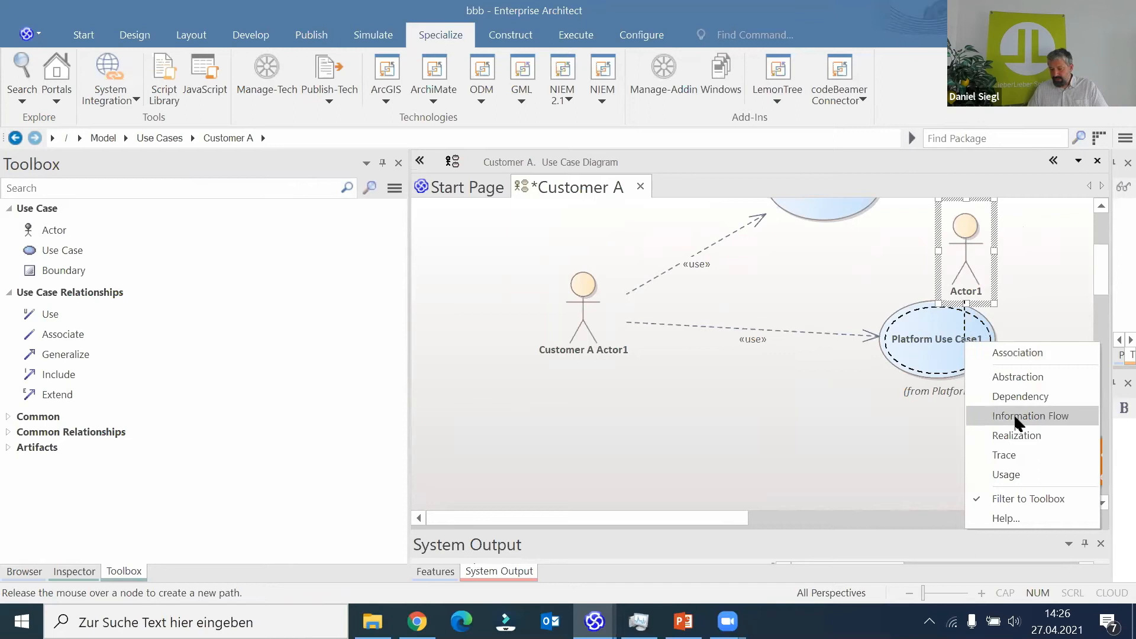
pyautogui.click(1022, 397)
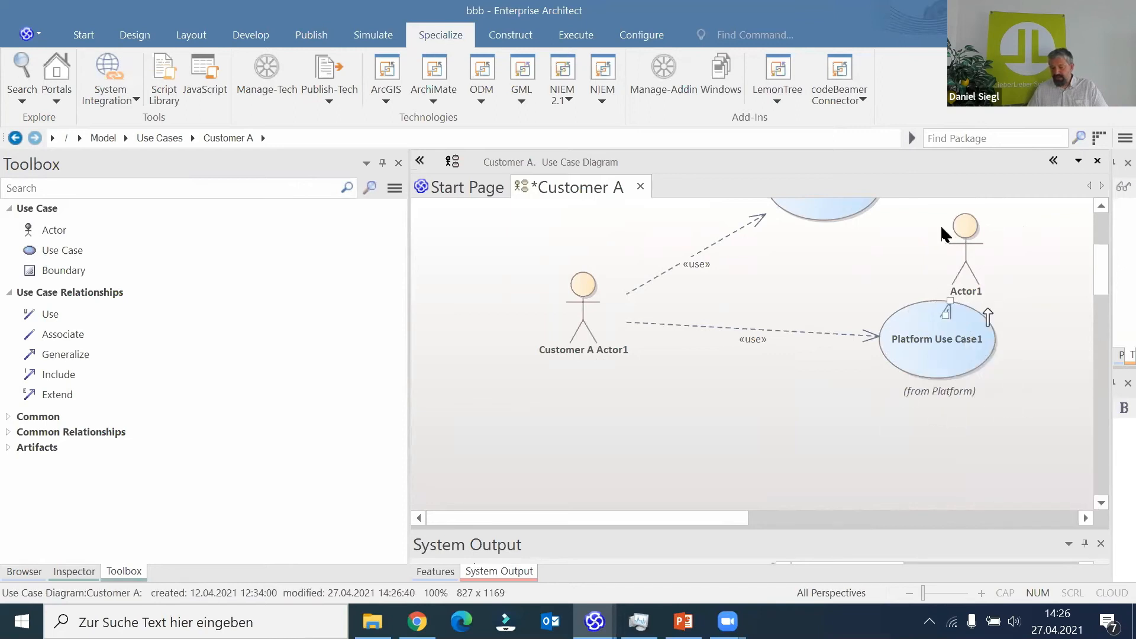
pyautogui.moveTo(954, 239); pyautogui.dragTo(988, 219)
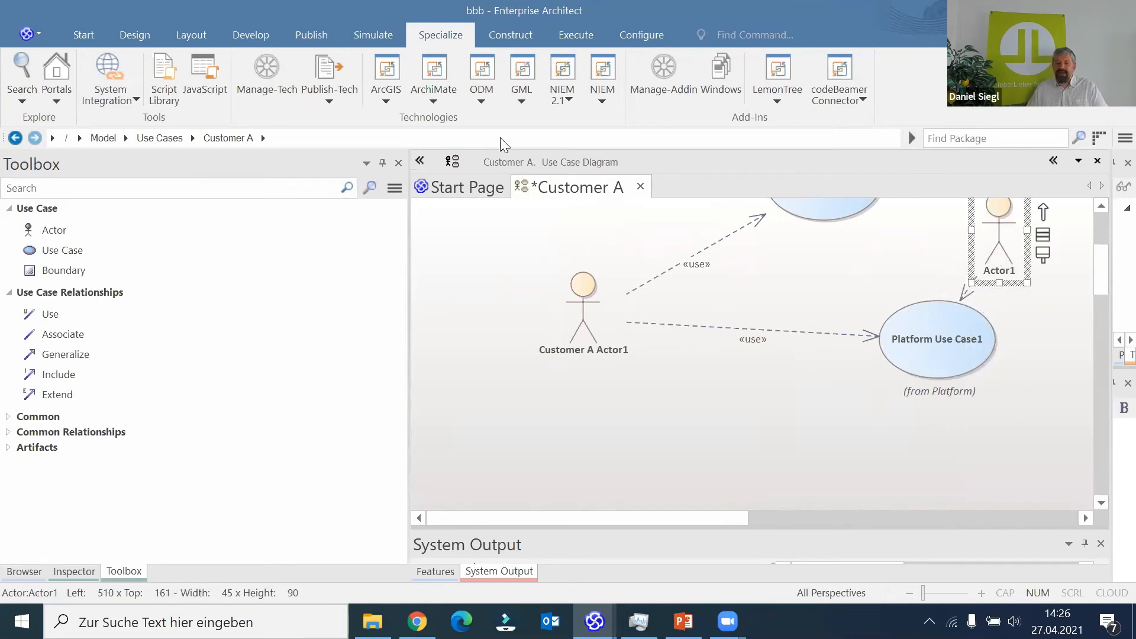
# - Start reverting the System Context and Customer A components with LemonTree to bring up the comparison of installed and model versions
pyautogui.click(787, 98)
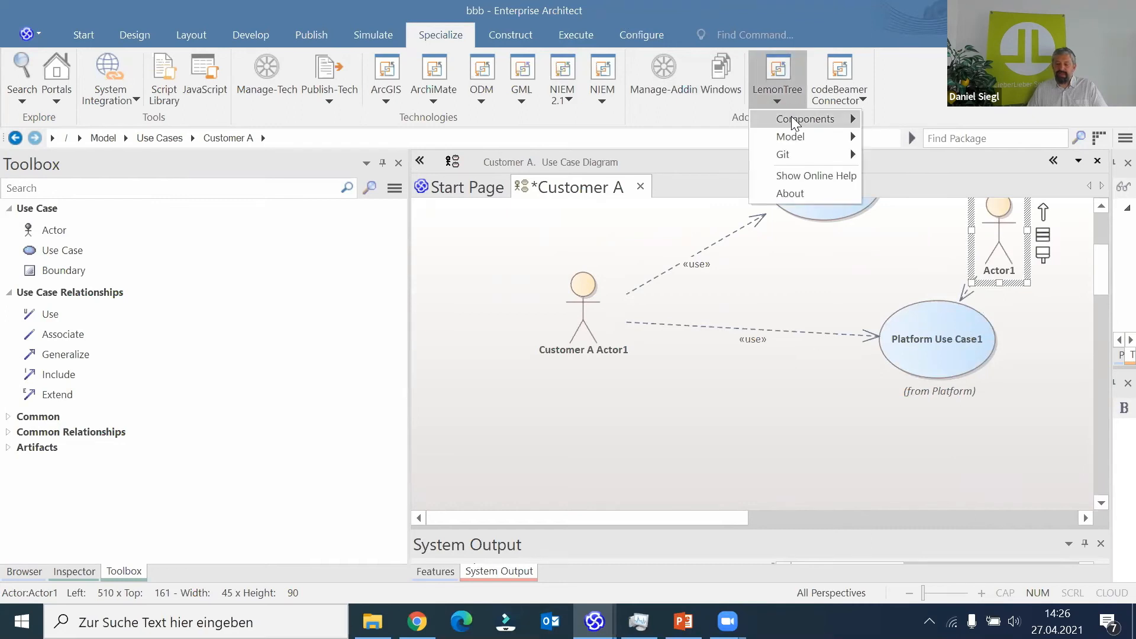
pyautogui.moveTo(791, 118)
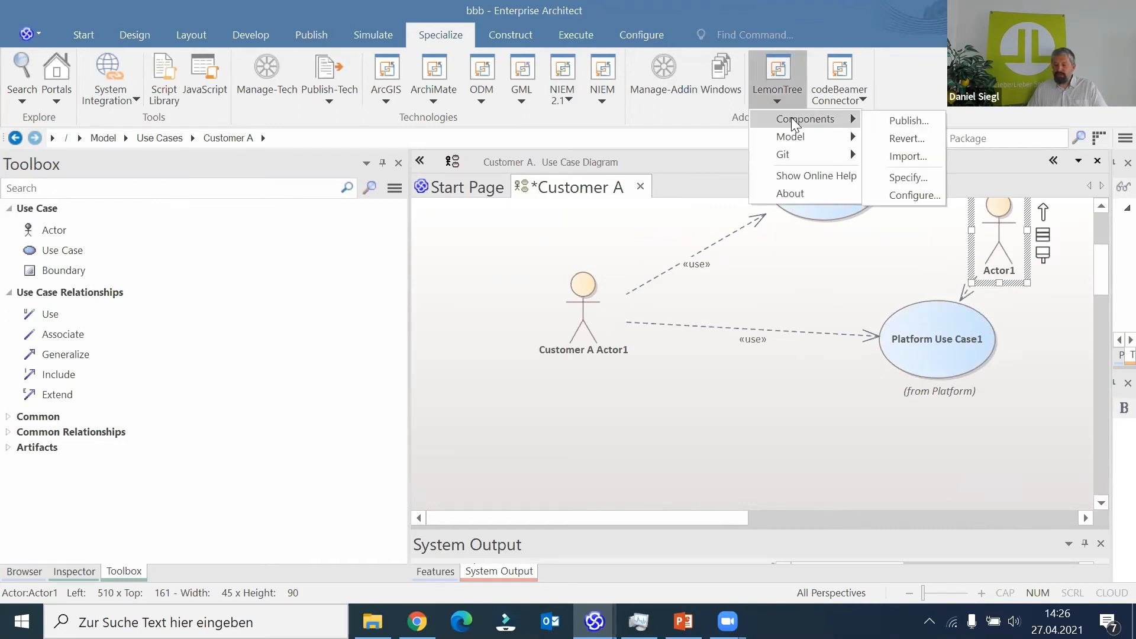
pyautogui.click(907, 140)
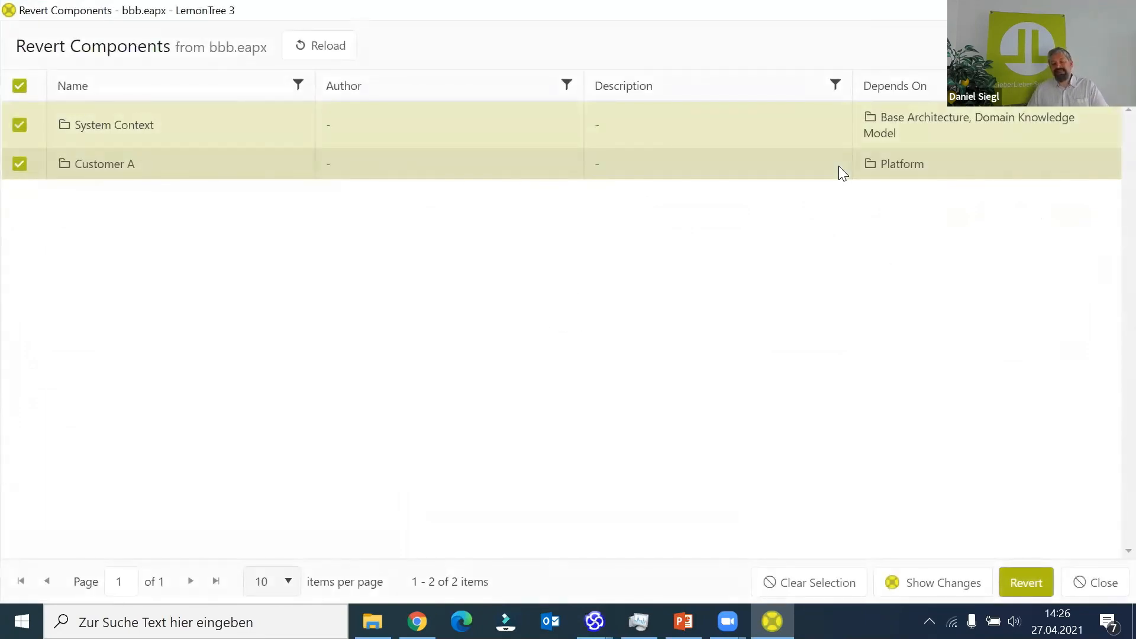
pyautogui.click(1014, 586)
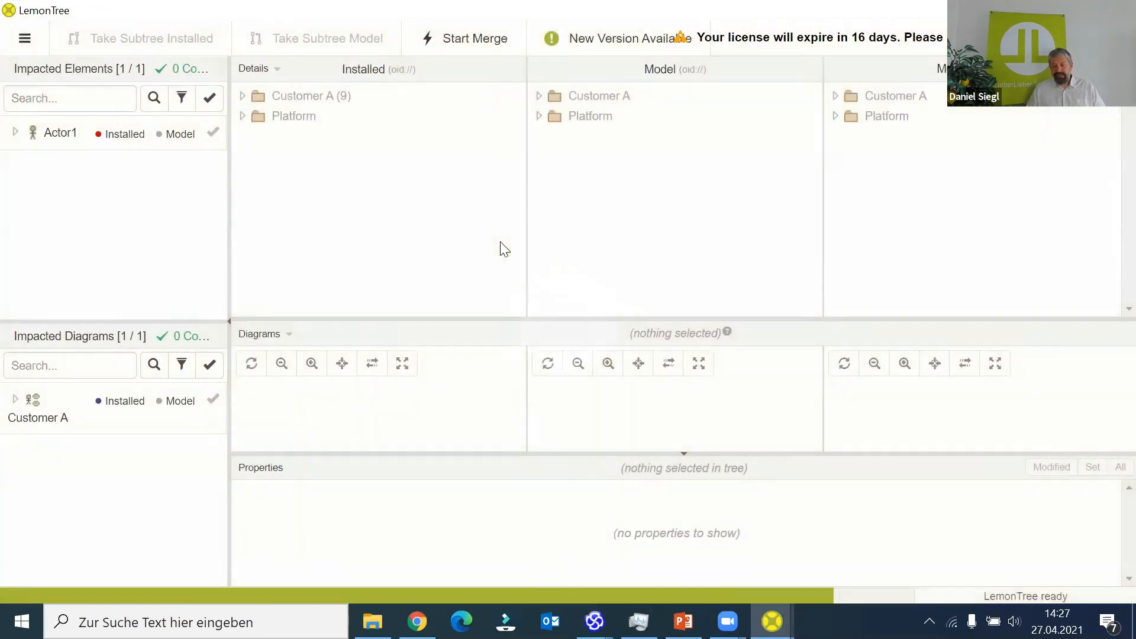
# - Examine the differences for Actor1 and the Customer A diagram in the comparison, and leave it without merging
pyautogui.click(72, 139)
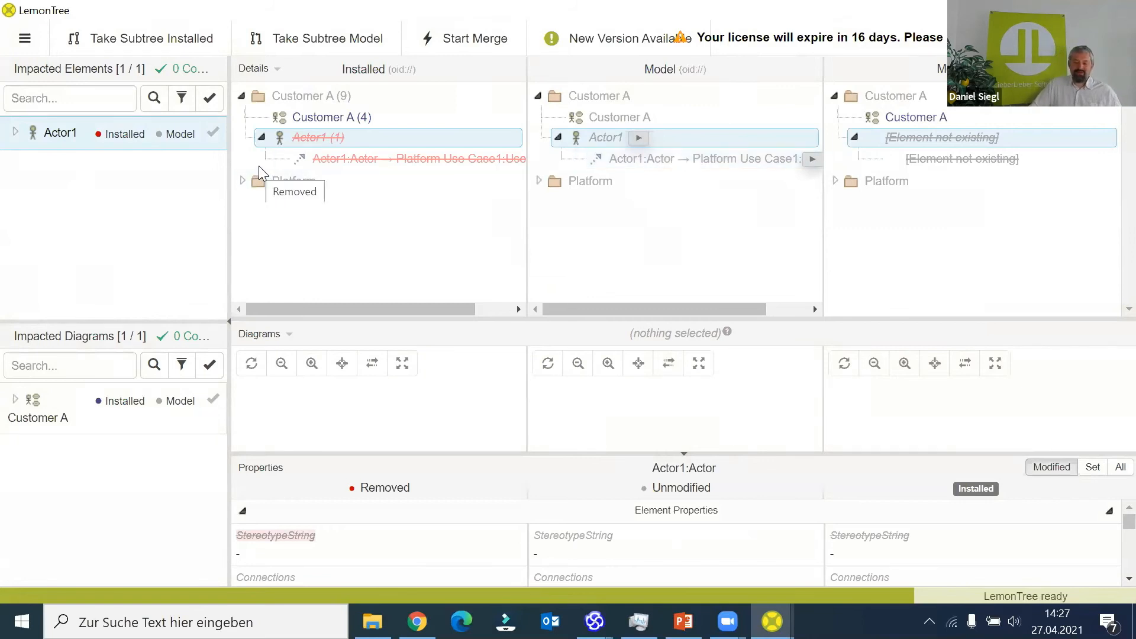
pyautogui.click(35, 407)
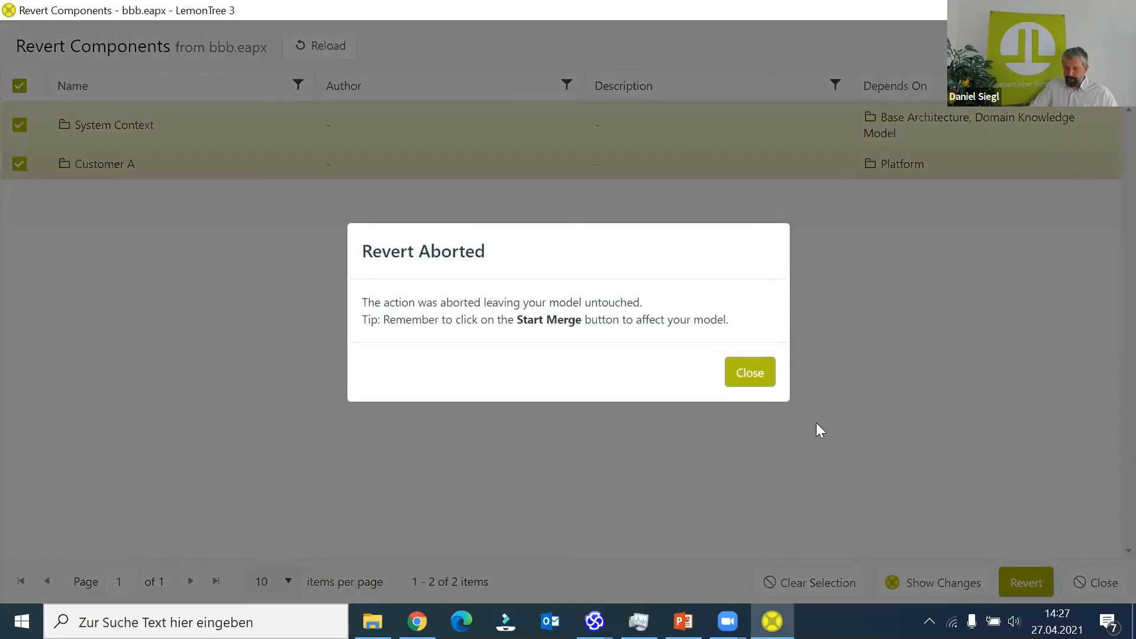
pyautogui.click(756, 379)
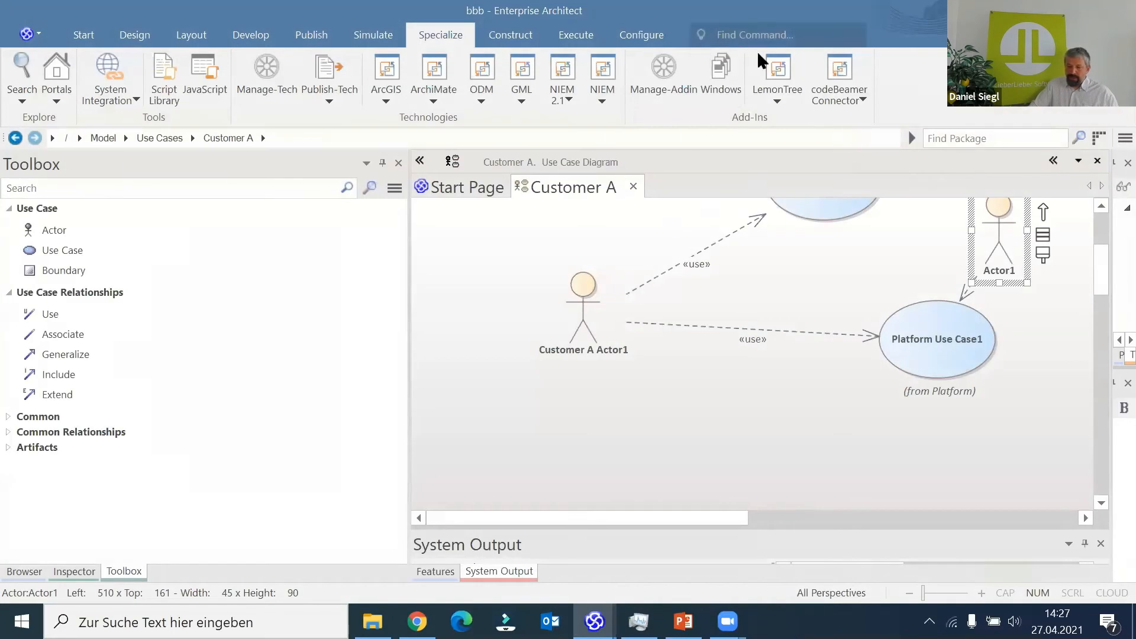
pyautogui.click(787, 92)
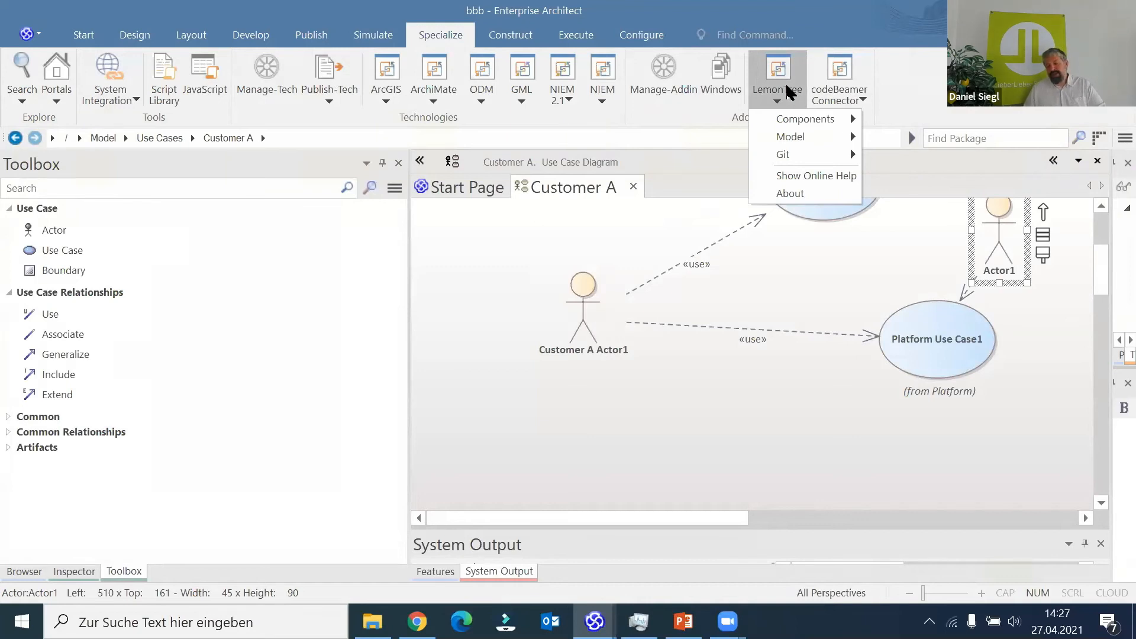
pyautogui.moveTo(785, 116)
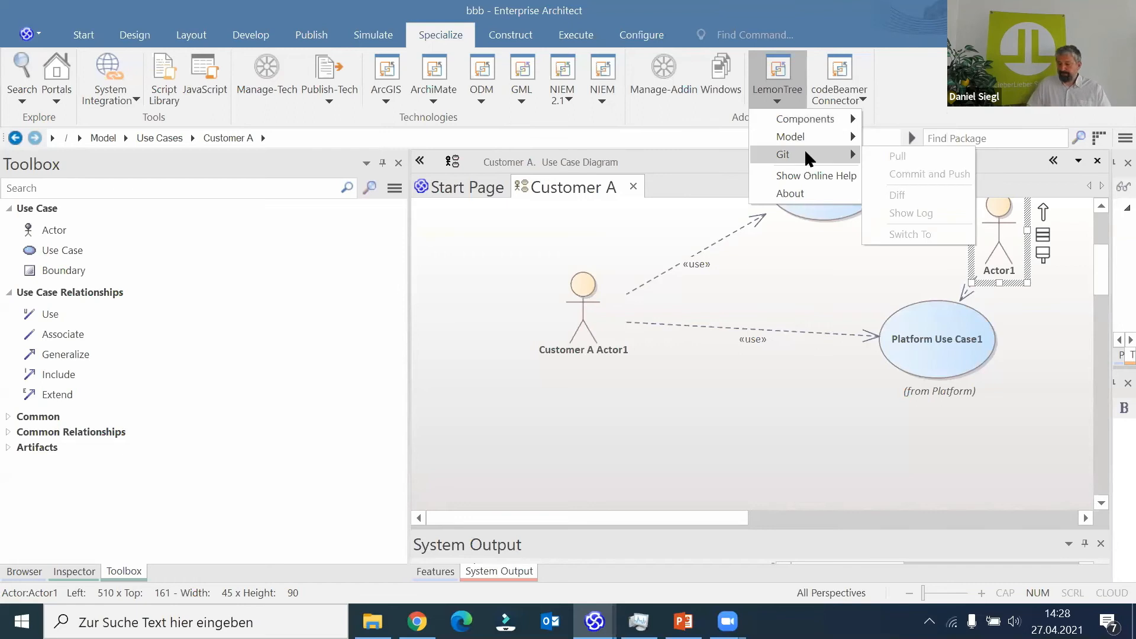
pyautogui.moveTo(796, 138)
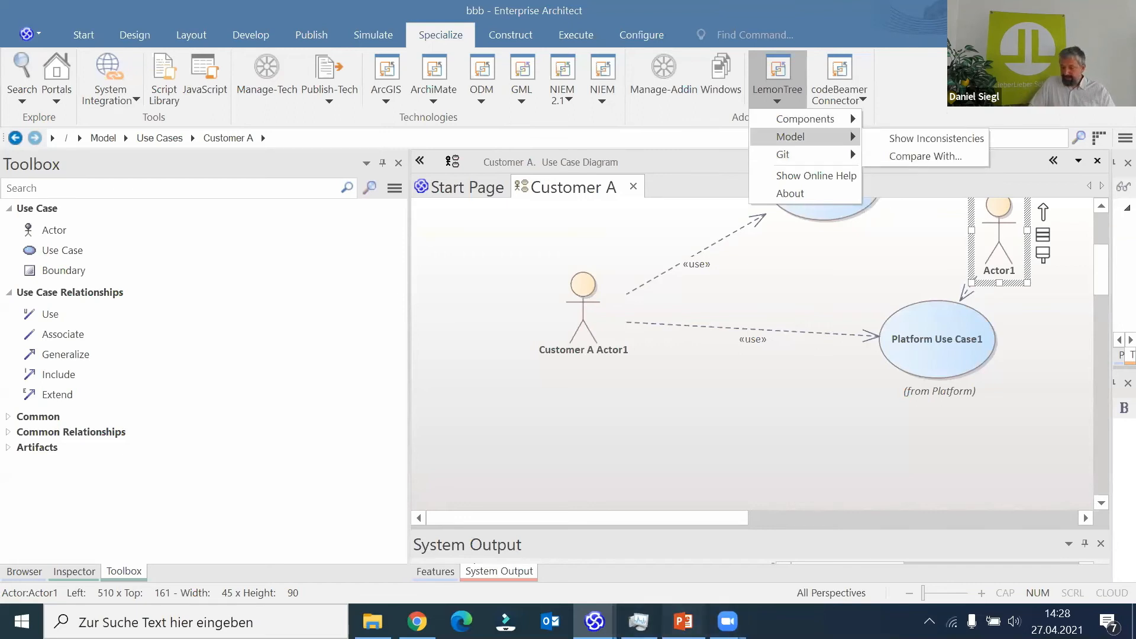
# - Switch to the LT3_Webinar presentation in PowerPoint and start the slide show from slide 7, Highlights
pyautogui.click(683, 621)
pyautogui.scroll(-5, 109, 456)
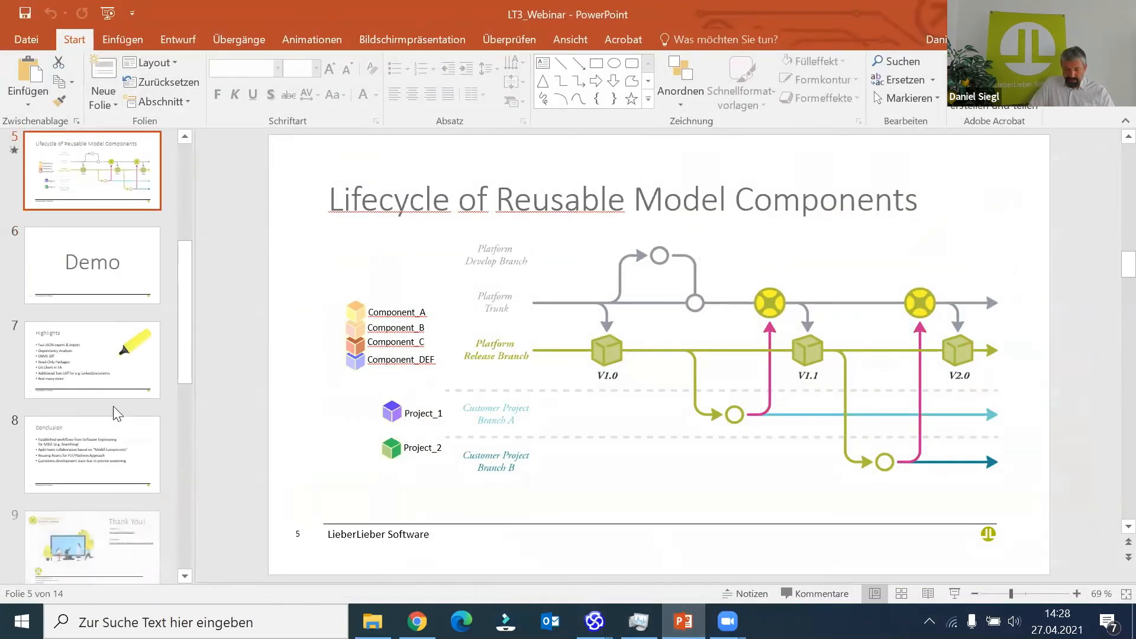
pyautogui.click(155, 354)
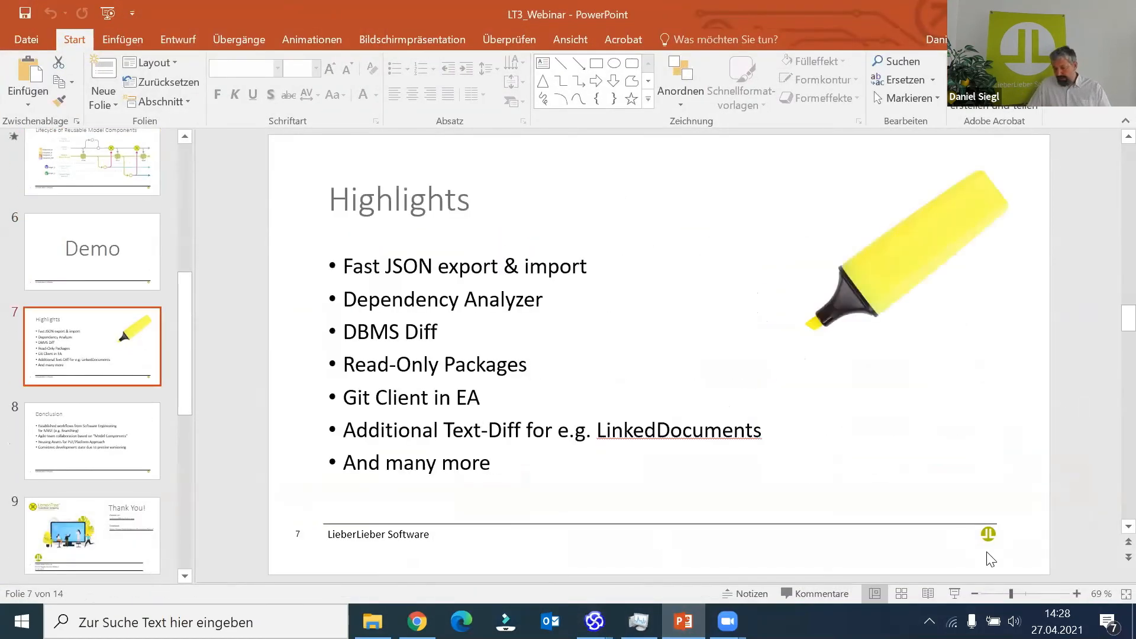
pyautogui.click(953, 593)
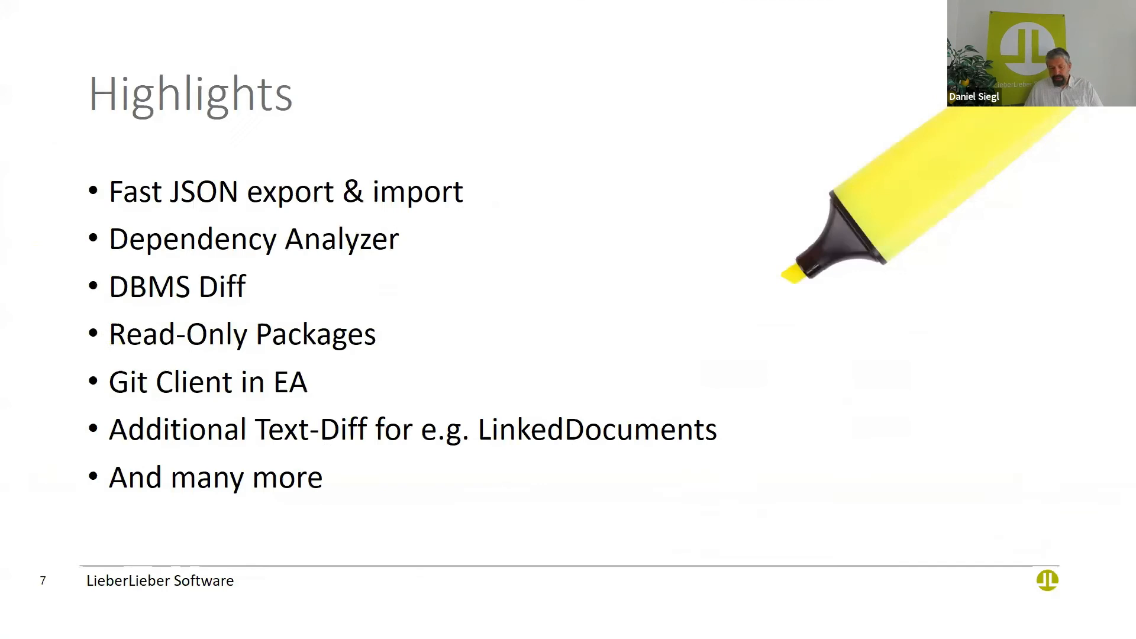